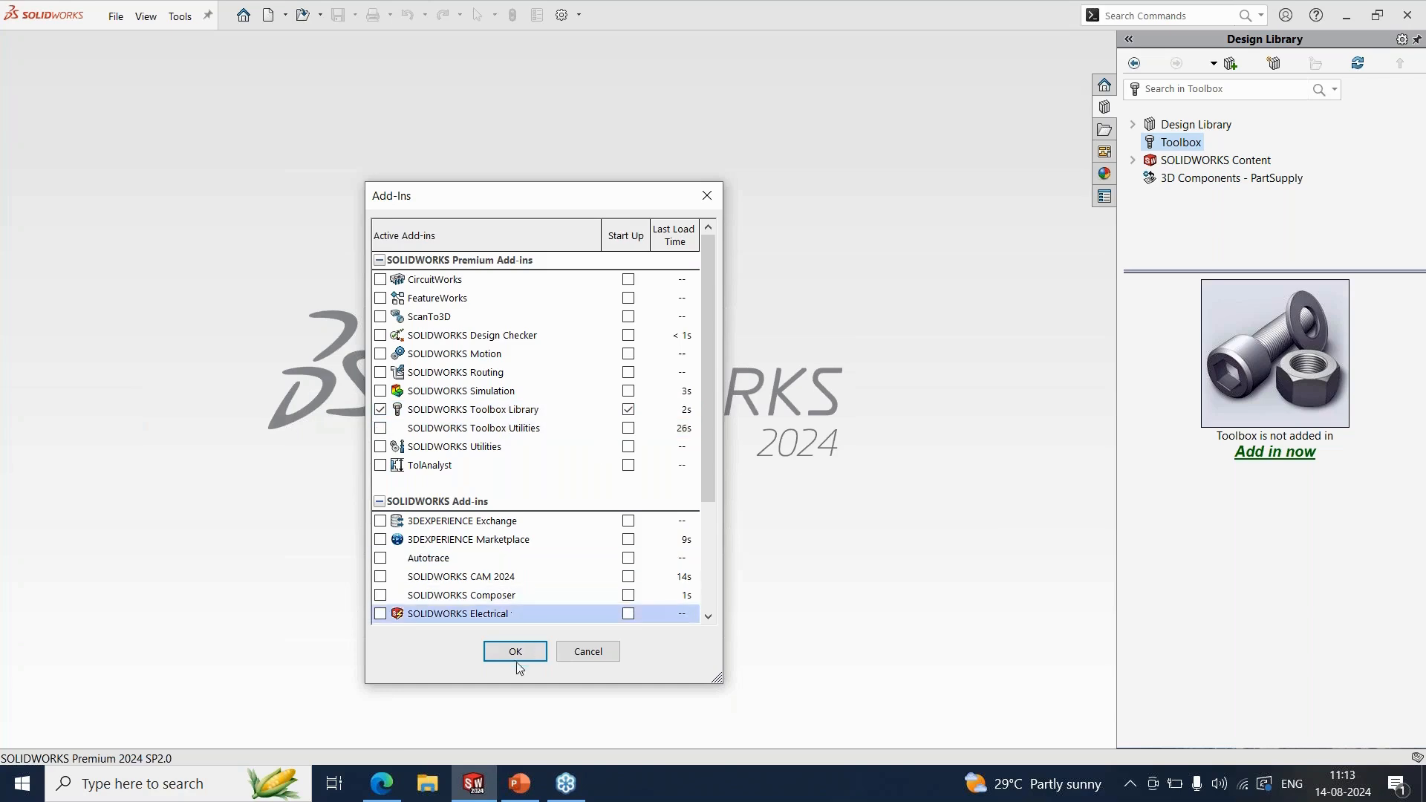
# Accept the add-in settings, add in the Toolbox from the Design Library and browse its standards folders.
pyautogui.click(522, 654)
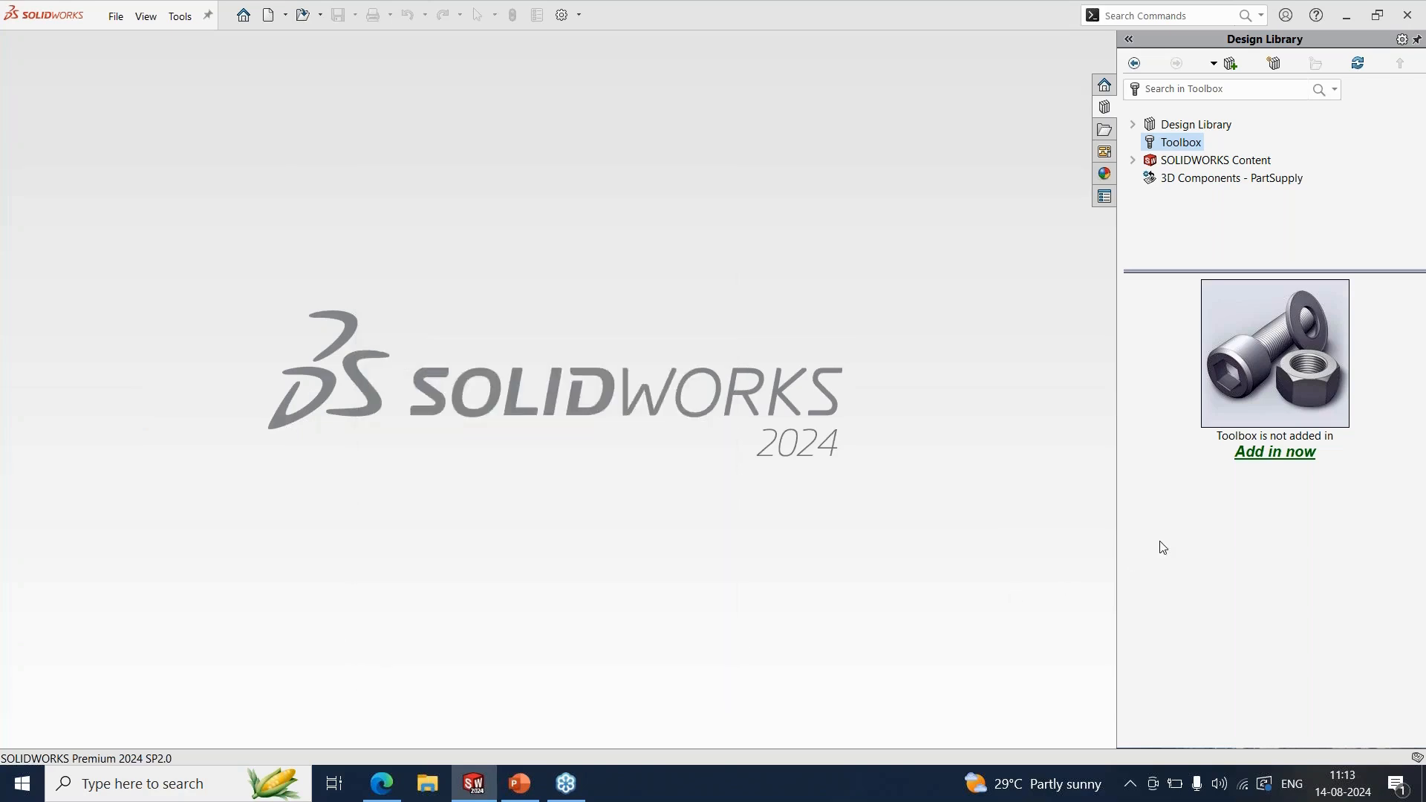
pyautogui.click(1299, 455)
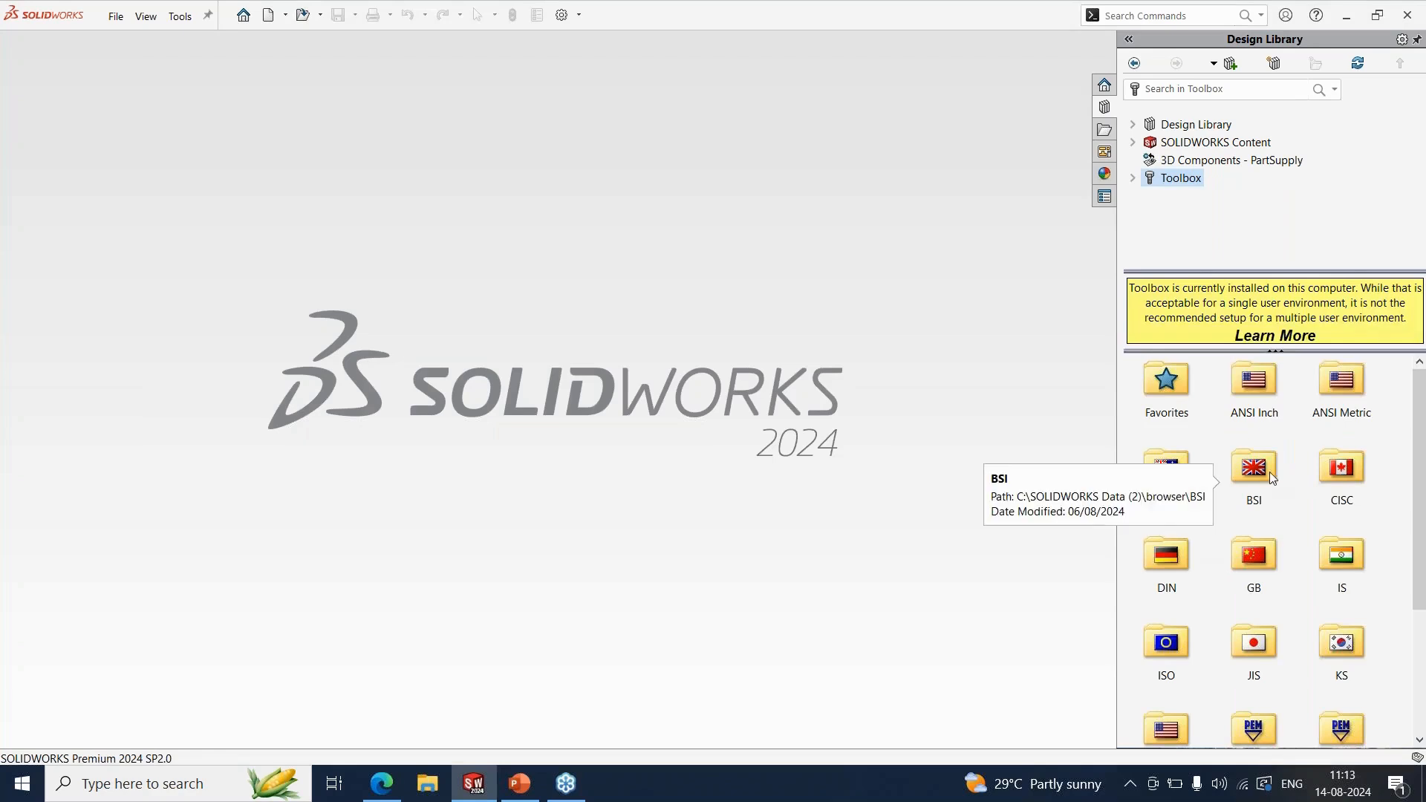
pyautogui.scroll(-3, 1324, 439)
pyautogui.scroll(3, 1324, 439)
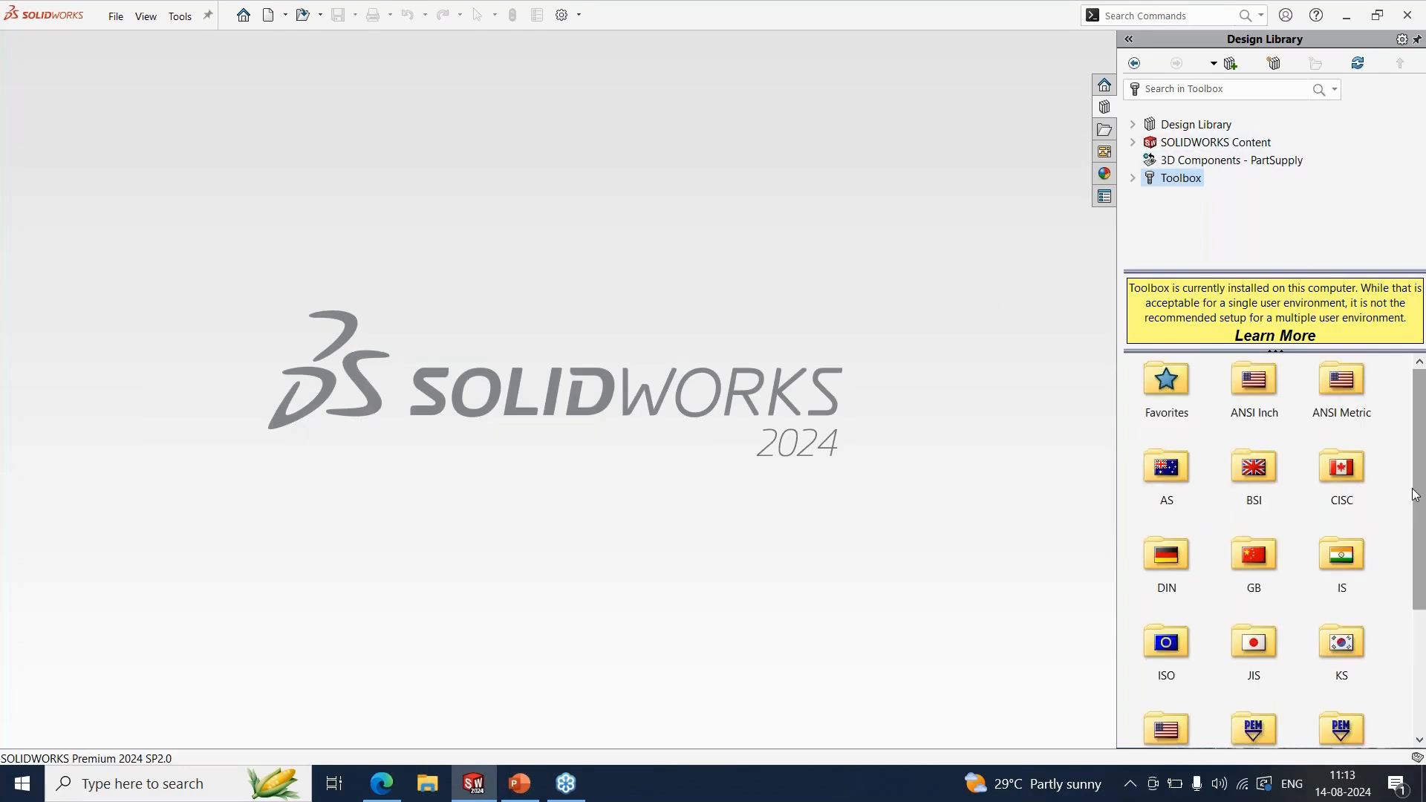
# Open the Toolbox configuration from the library, view its setup overview and close it.
pyautogui.rightClick(1387, 452)
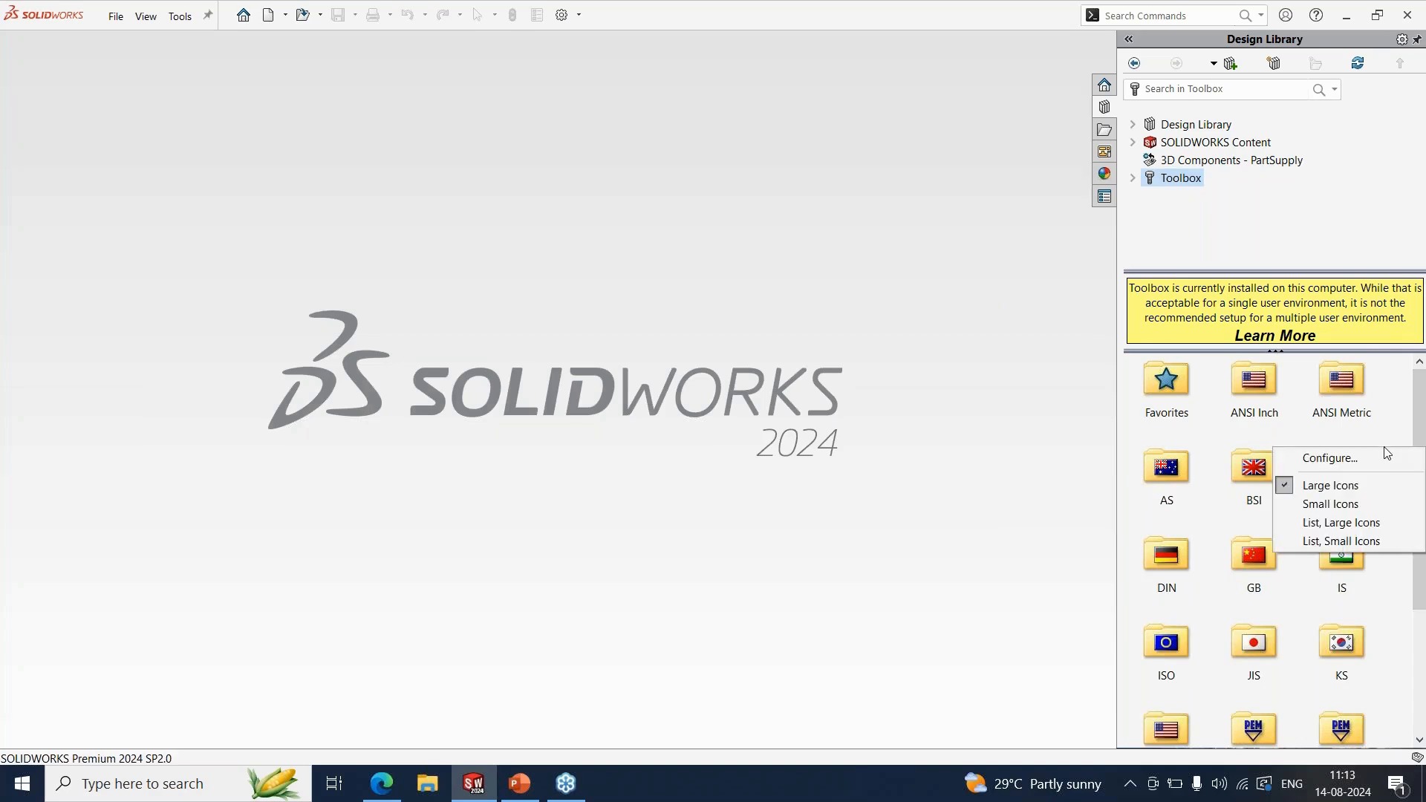
pyautogui.click(1341, 459)
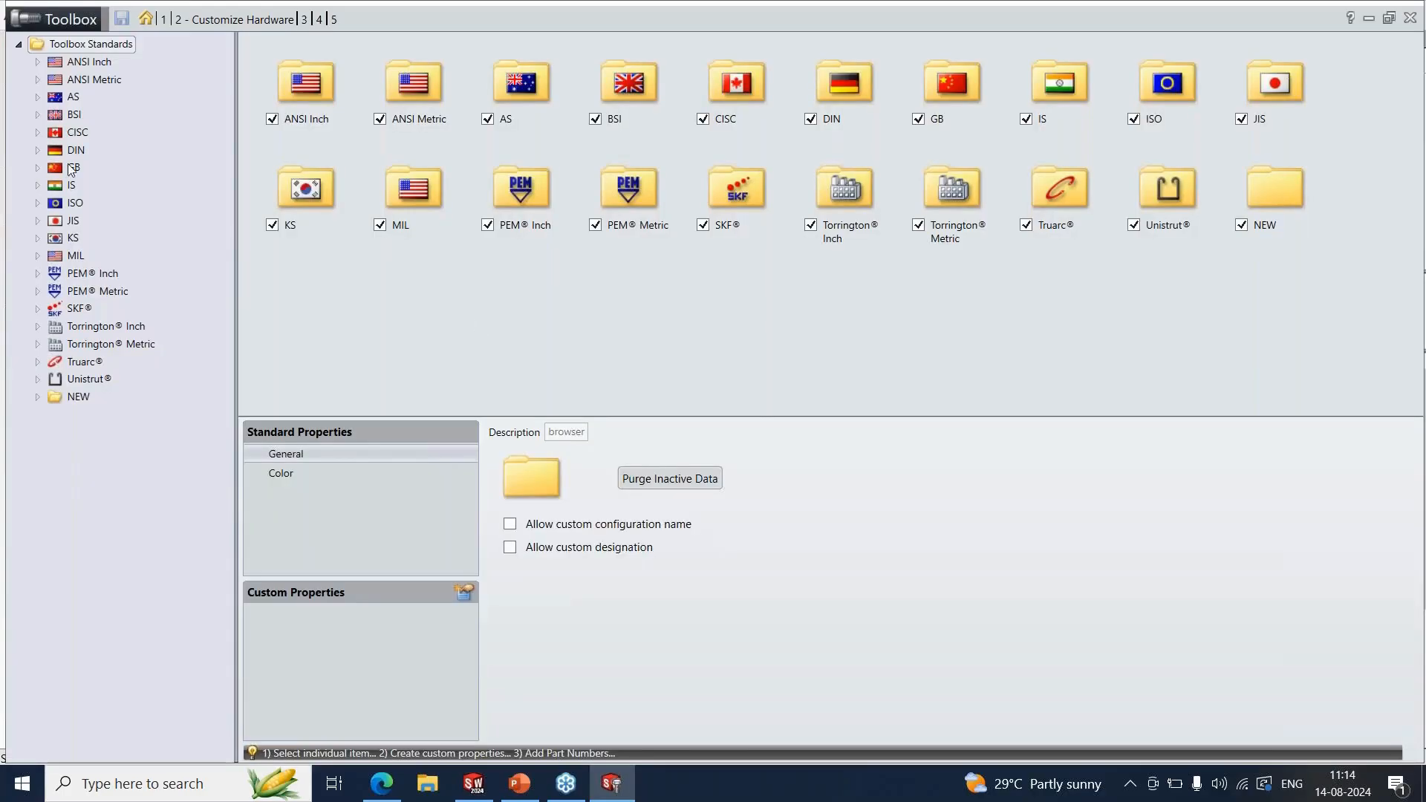
pyautogui.click(145, 18)
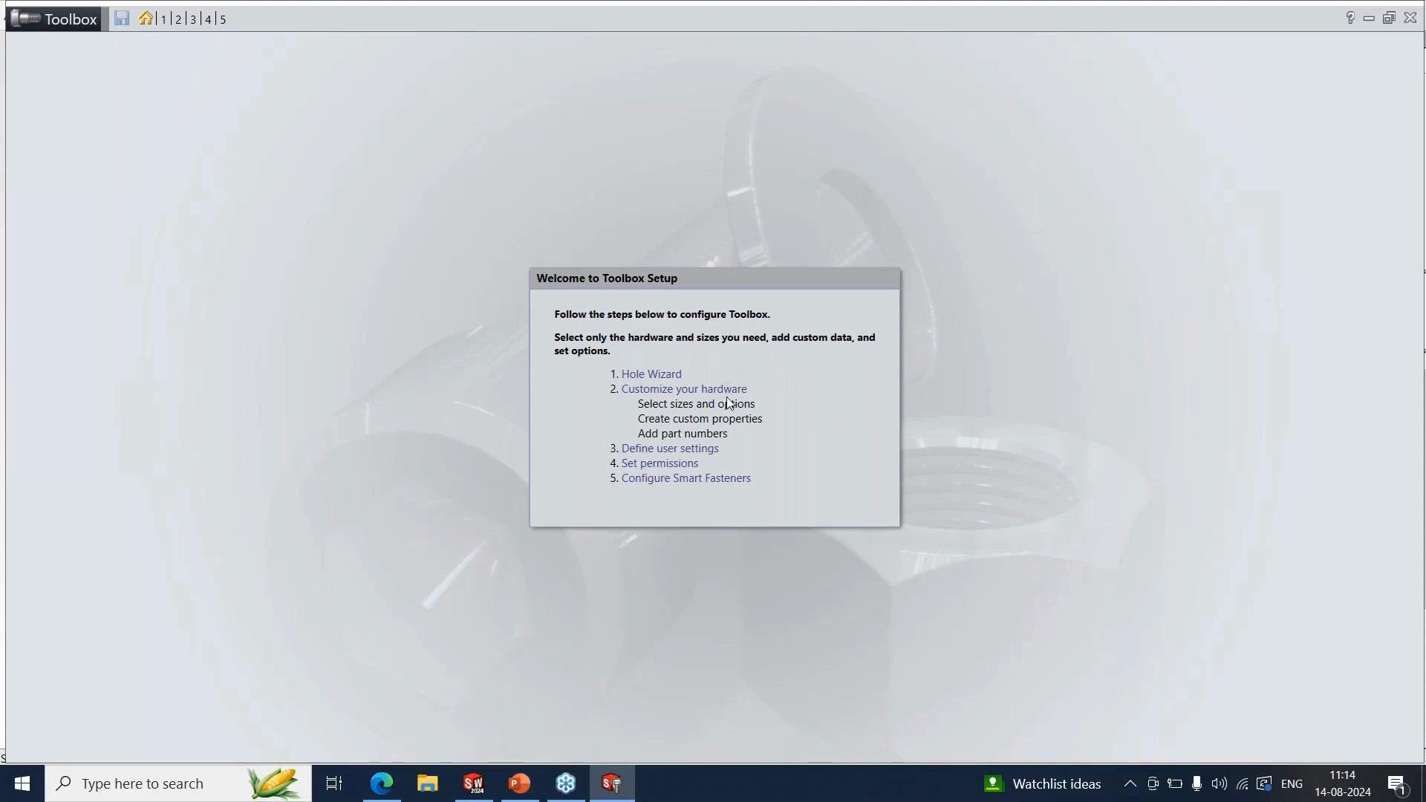
pyautogui.click(1411, 18)
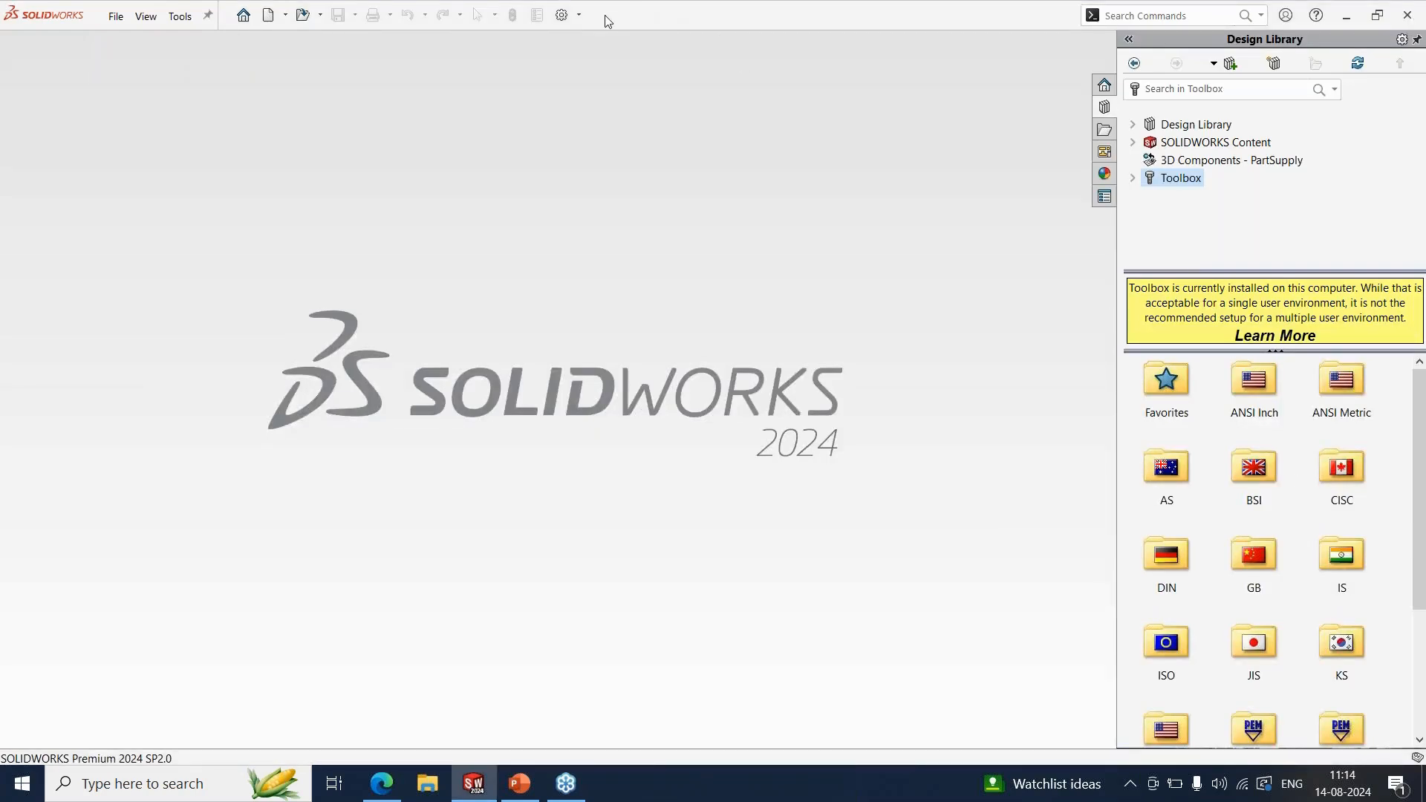
# Open the Hole Wizard standards in Toolbox setup through the Hole Wizard/Toolbox system options, and close the System Options dialog.
pyautogui.click(562, 17)
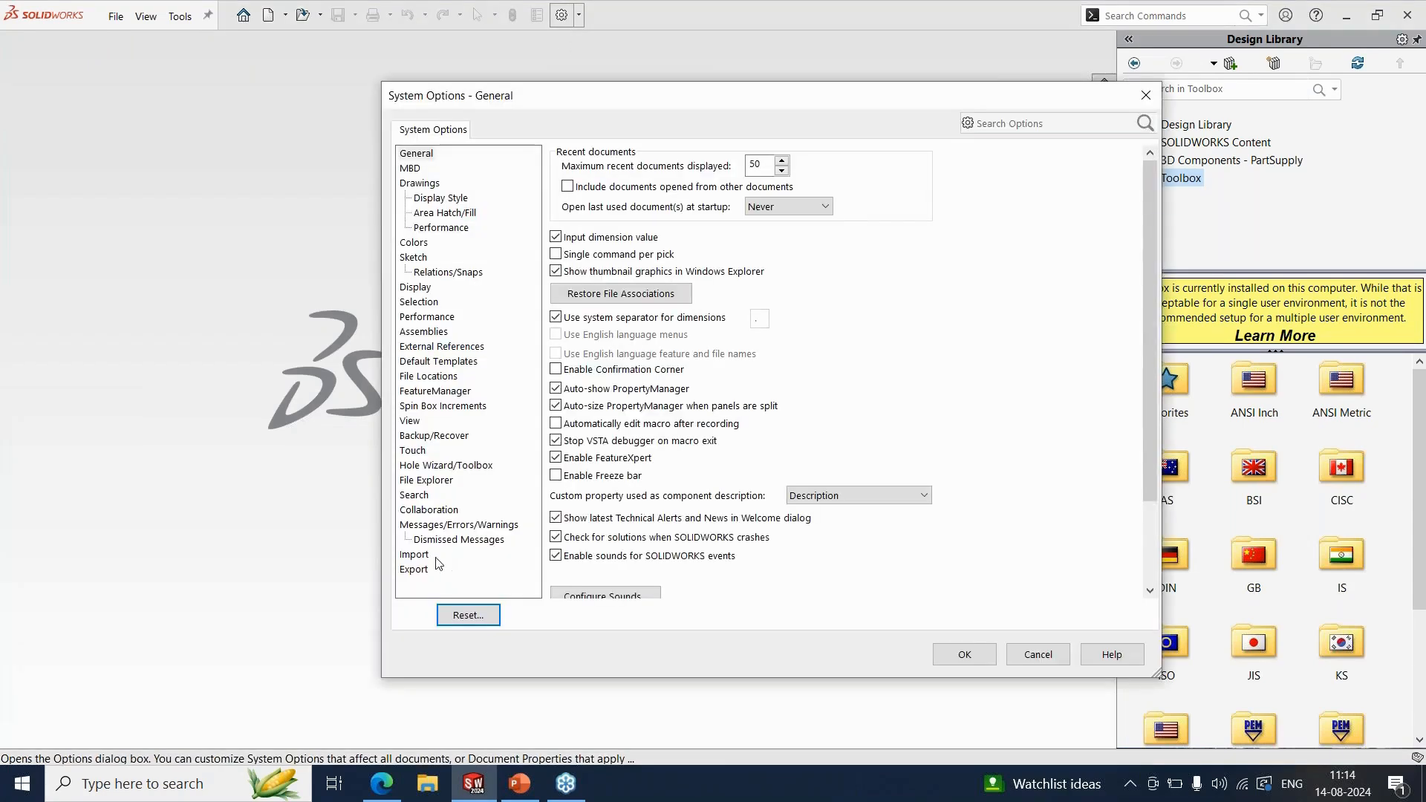
pyautogui.click(437, 466)
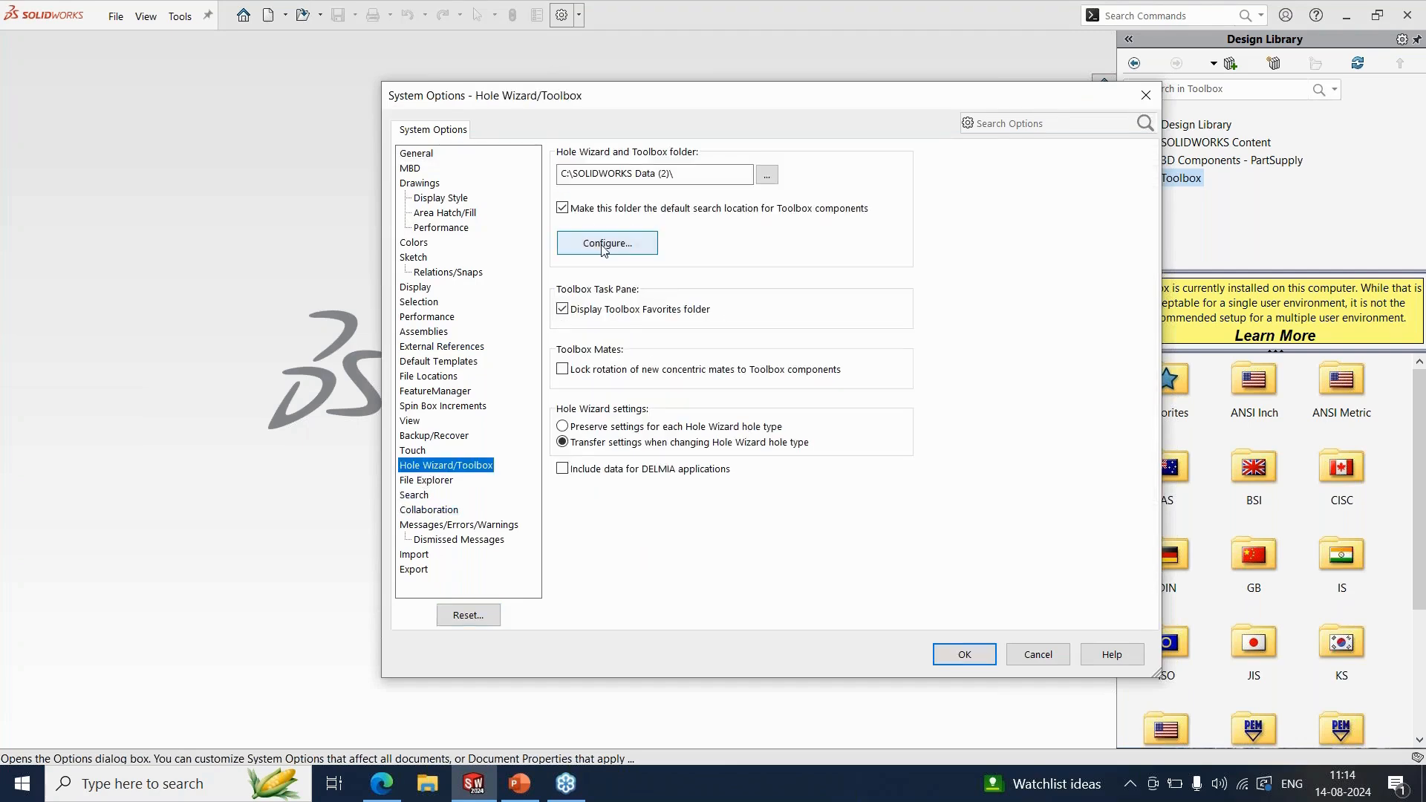
pyautogui.click(604, 247)
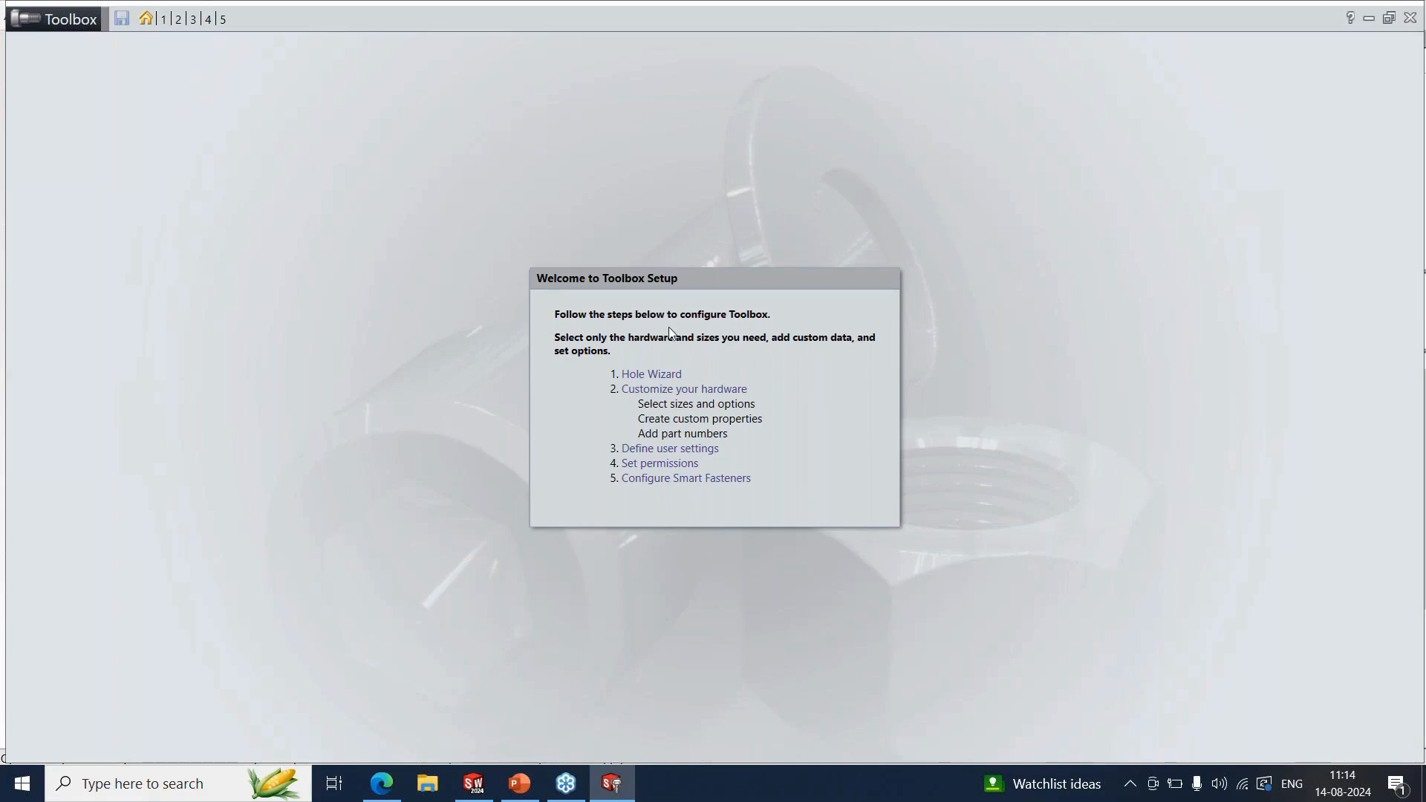
pyautogui.click(653, 375)
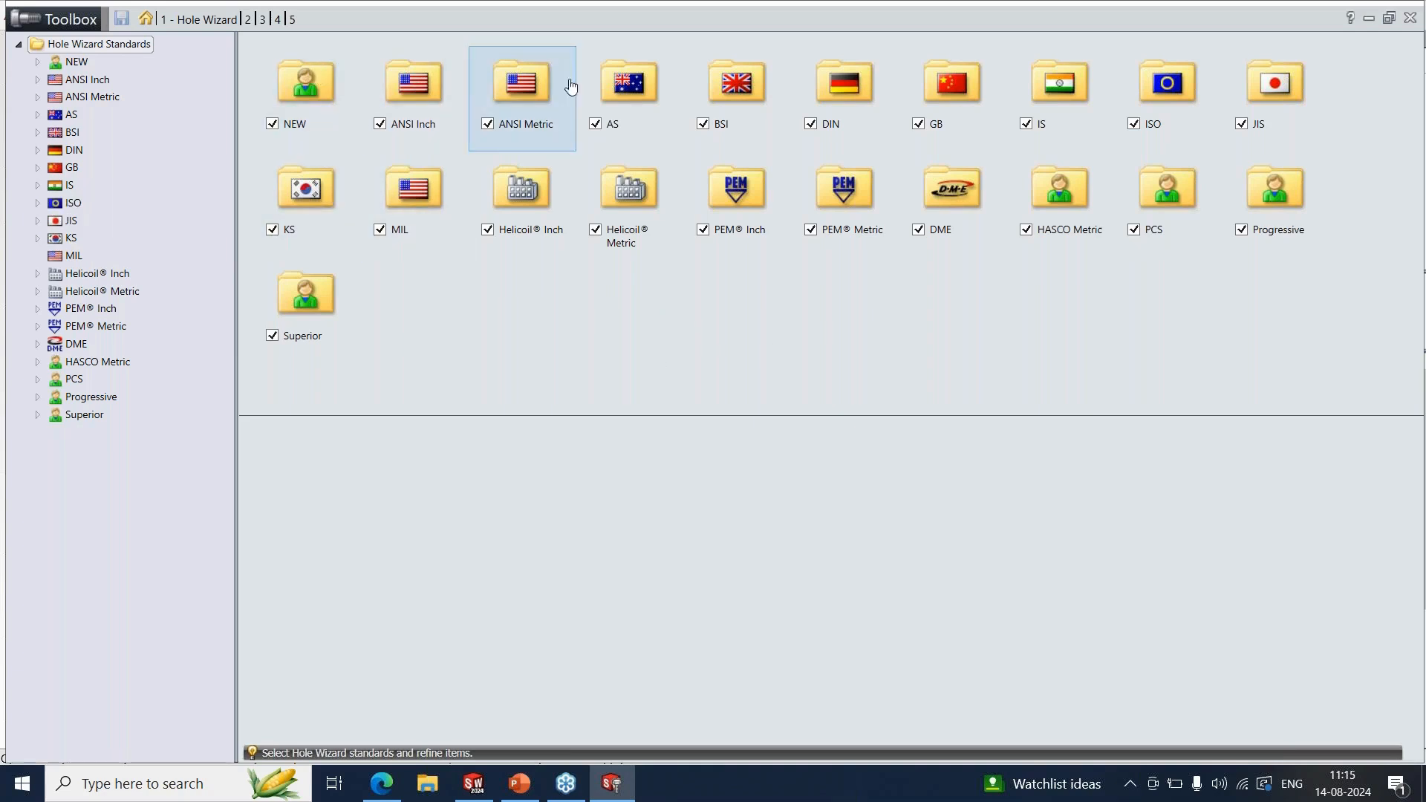
pyautogui.click(1366, 20)
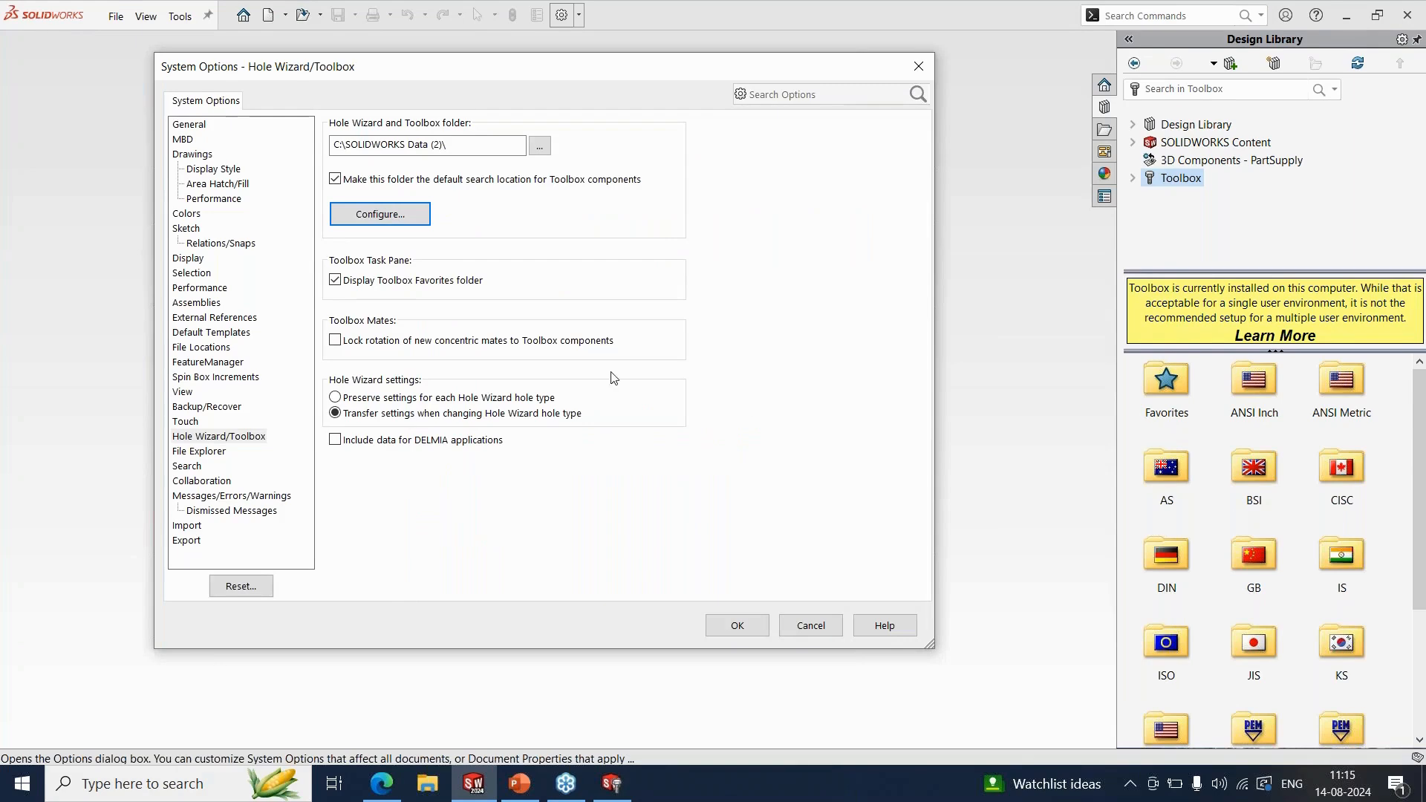
pyautogui.click(921, 69)
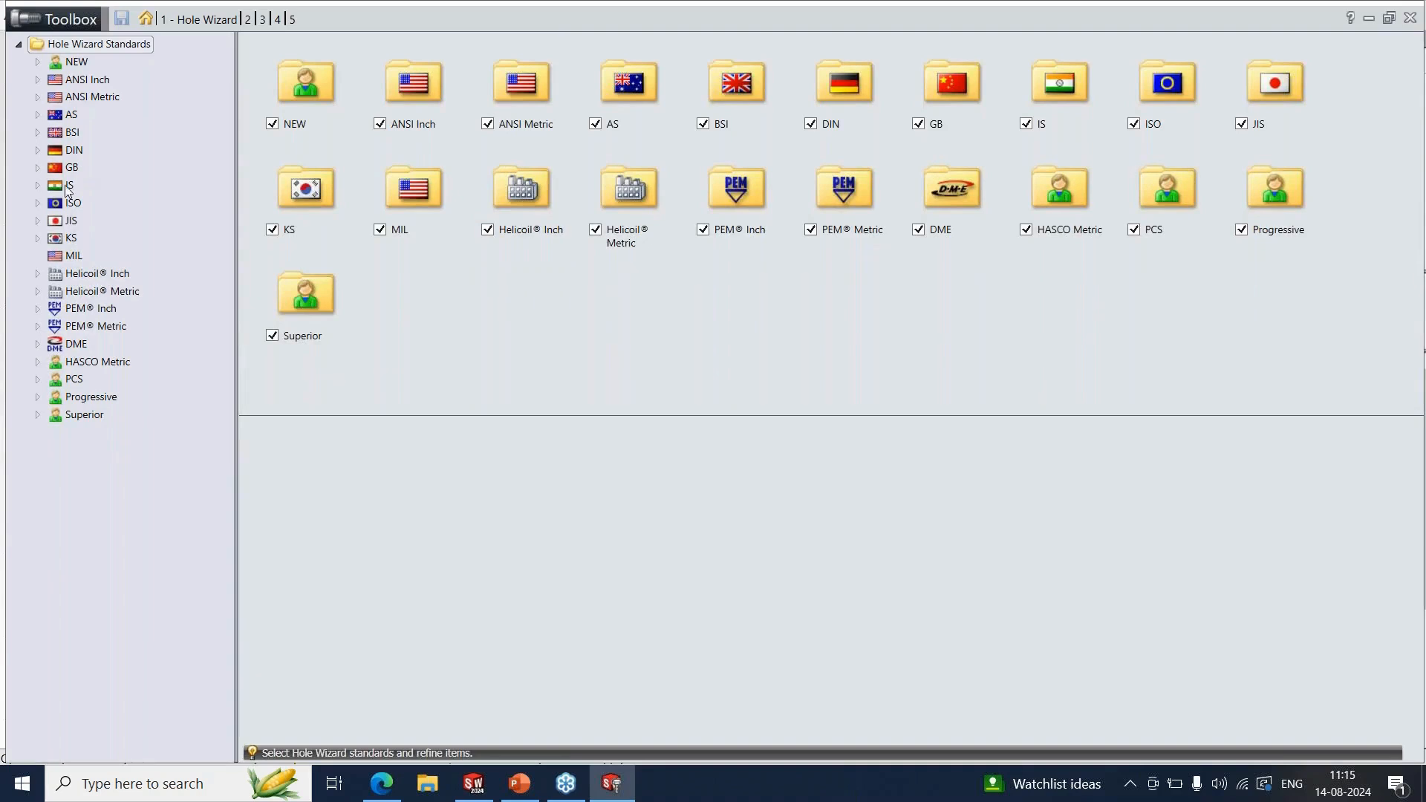
# Open the size table of the IS counterbore hole for Hexagon Head Bolt (Grade C) and delete the m6 size.
pyautogui.click(64, 186)
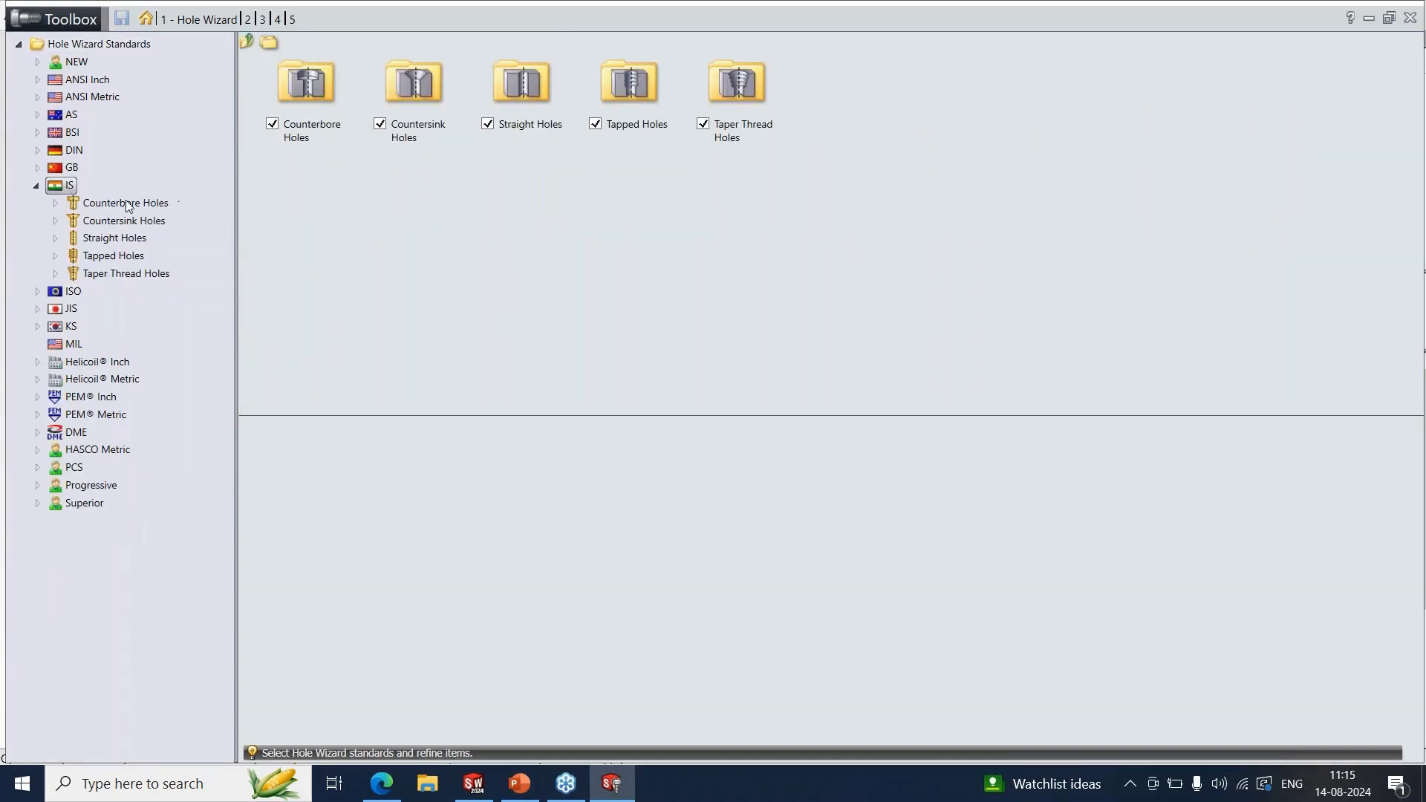
pyautogui.doubleClick(311, 92)
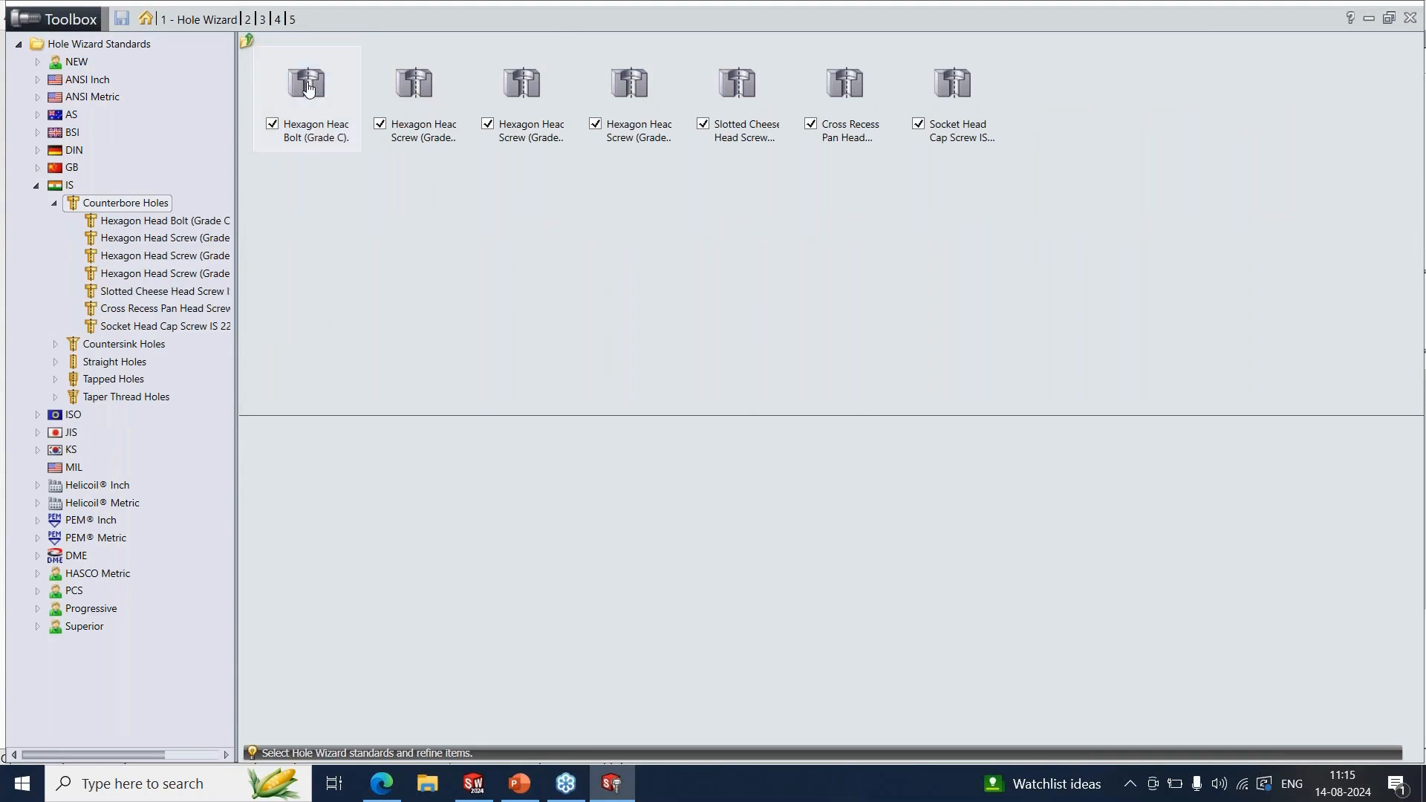
pyautogui.doubleClick(307, 93)
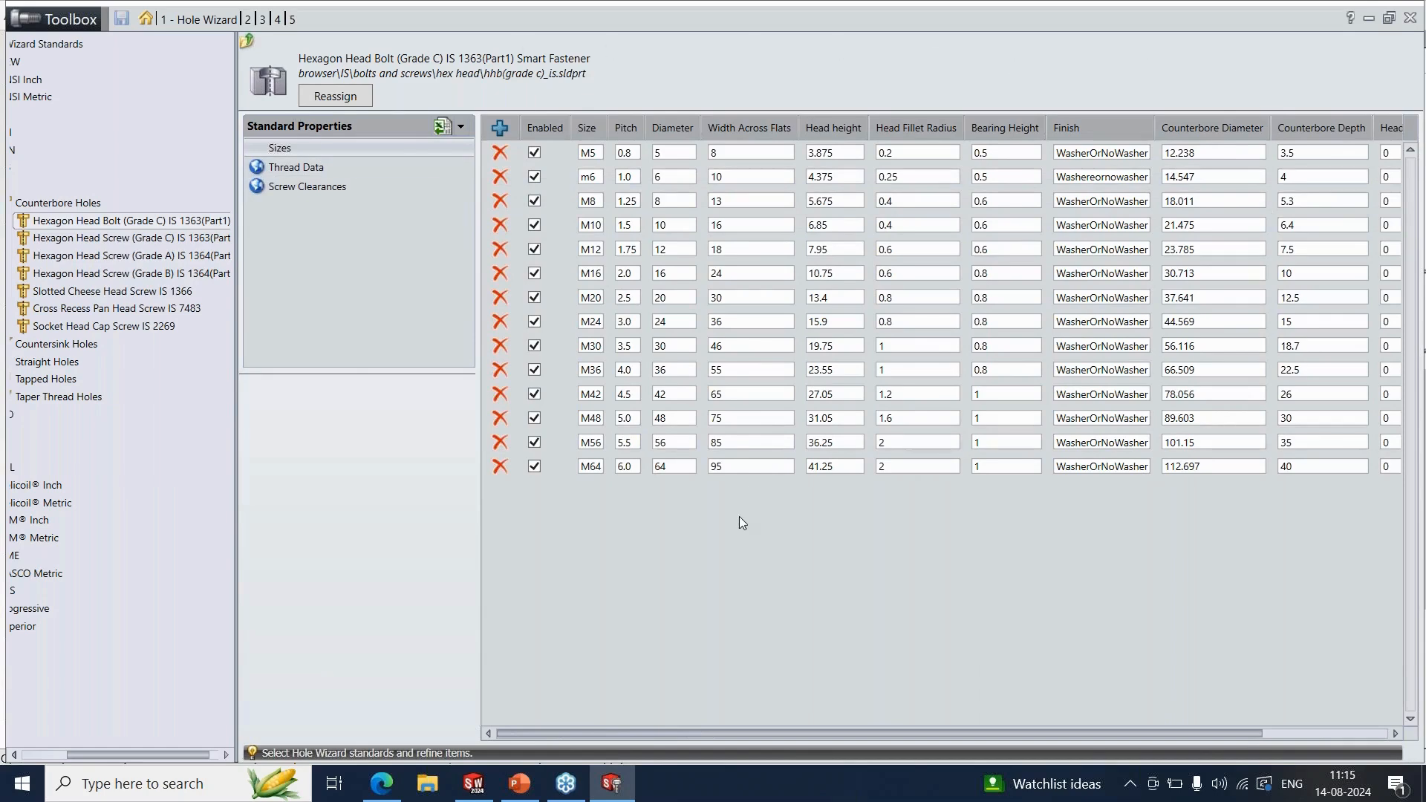
pyautogui.moveTo(768, 733)
pyautogui.mouseDown()
pyautogui.moveTo(921, 747)
pyautogui.moveTo(743, 745)
pyautogui.mouseUp()
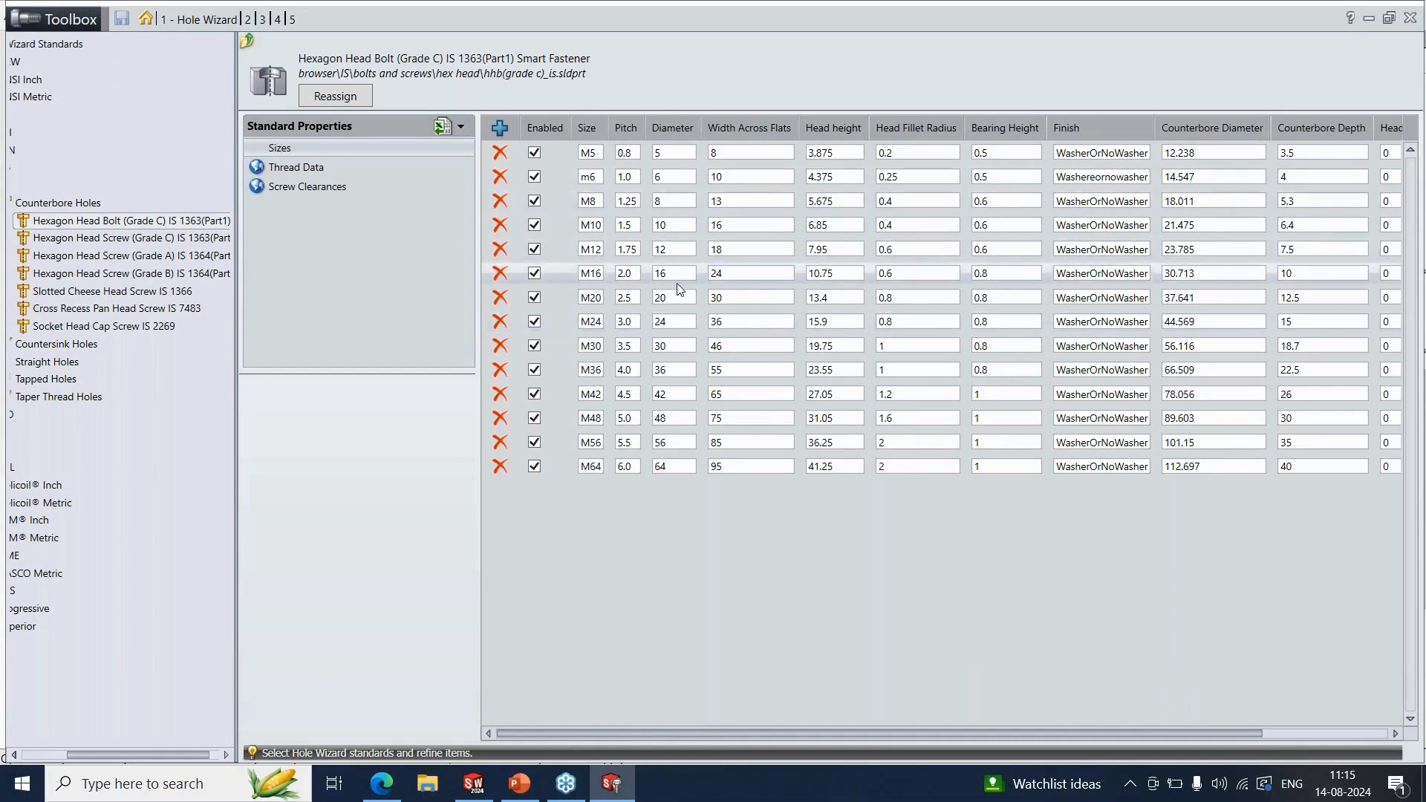
pyautogui.click(501, 180)
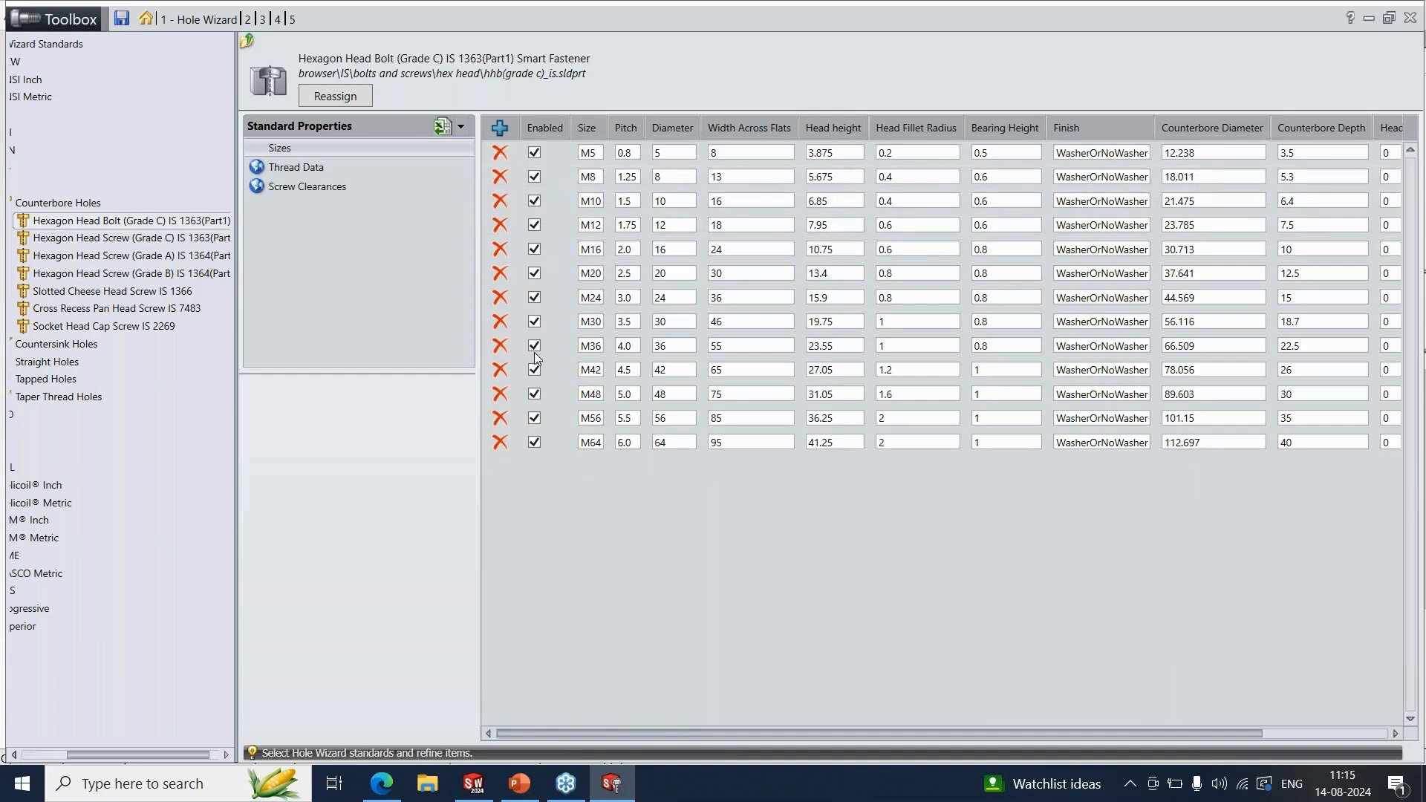
# Start a new size entry with size m6, pitch 1.0, diameter 6 and width across flats 10.
pyautogui.click(499, 132)
pyautogui.moveTo(697, 190); pyautogui.dragTo(459, 201)
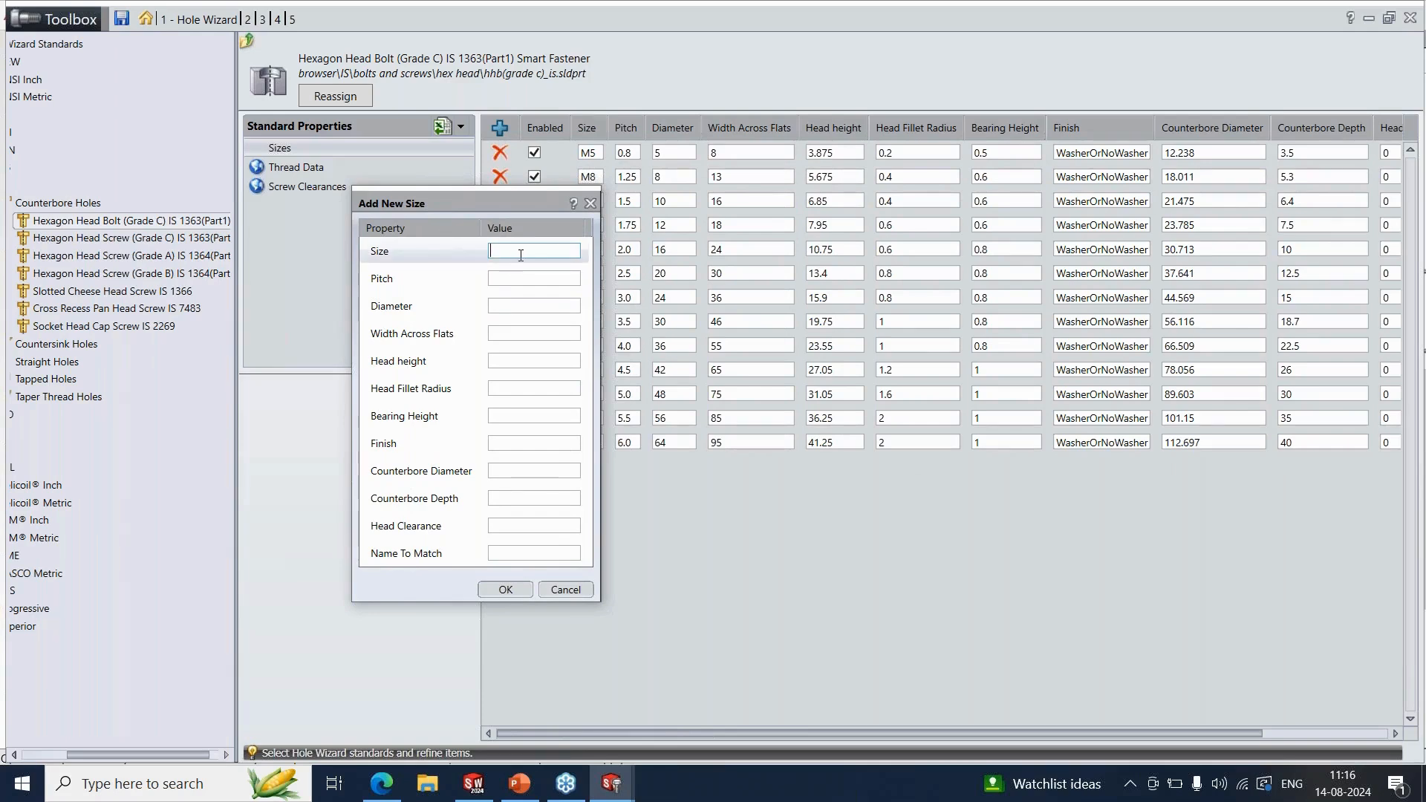
pyautogui.write('m6')
pyautogui.click(524, 276)
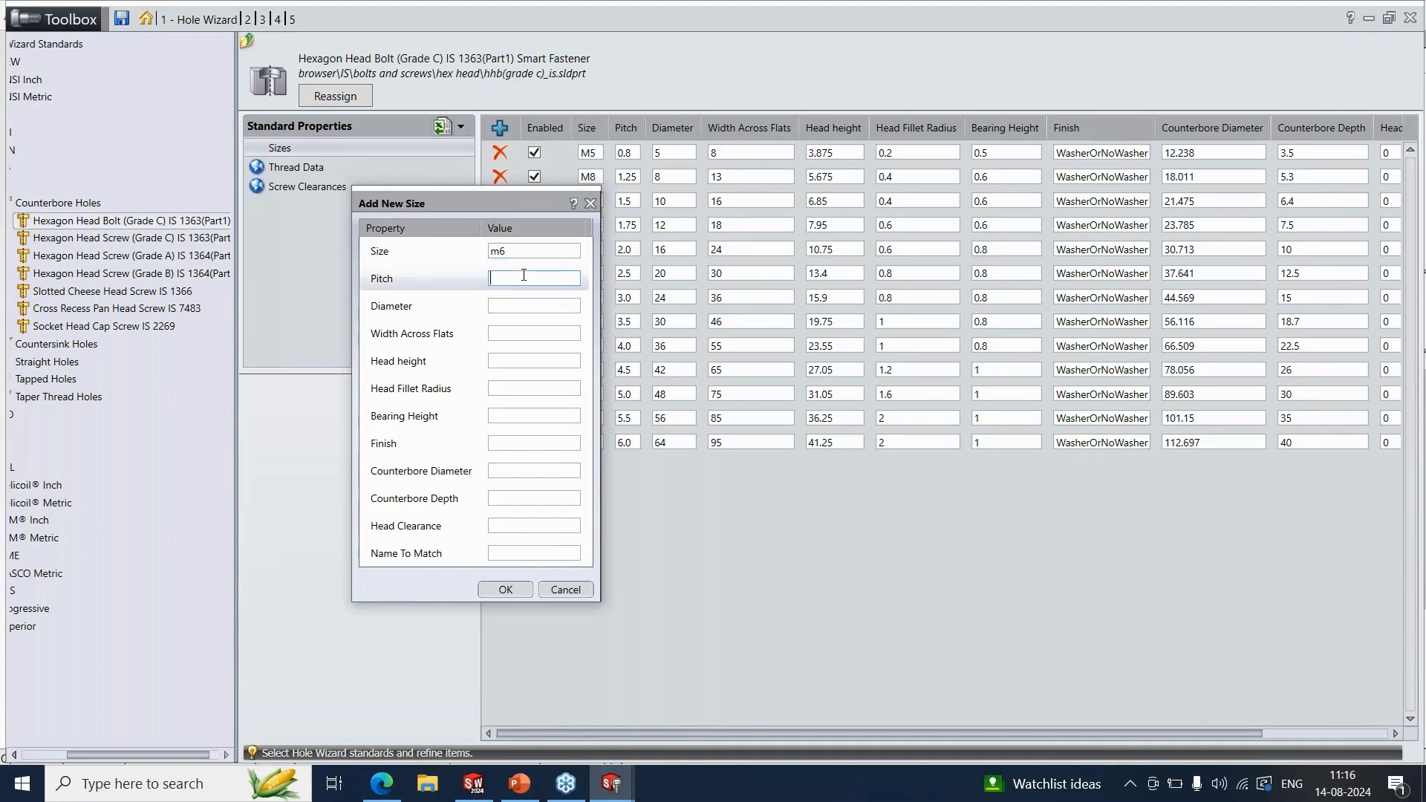
pyautogui.write('1.0')
pyautogui.click(511, 305)
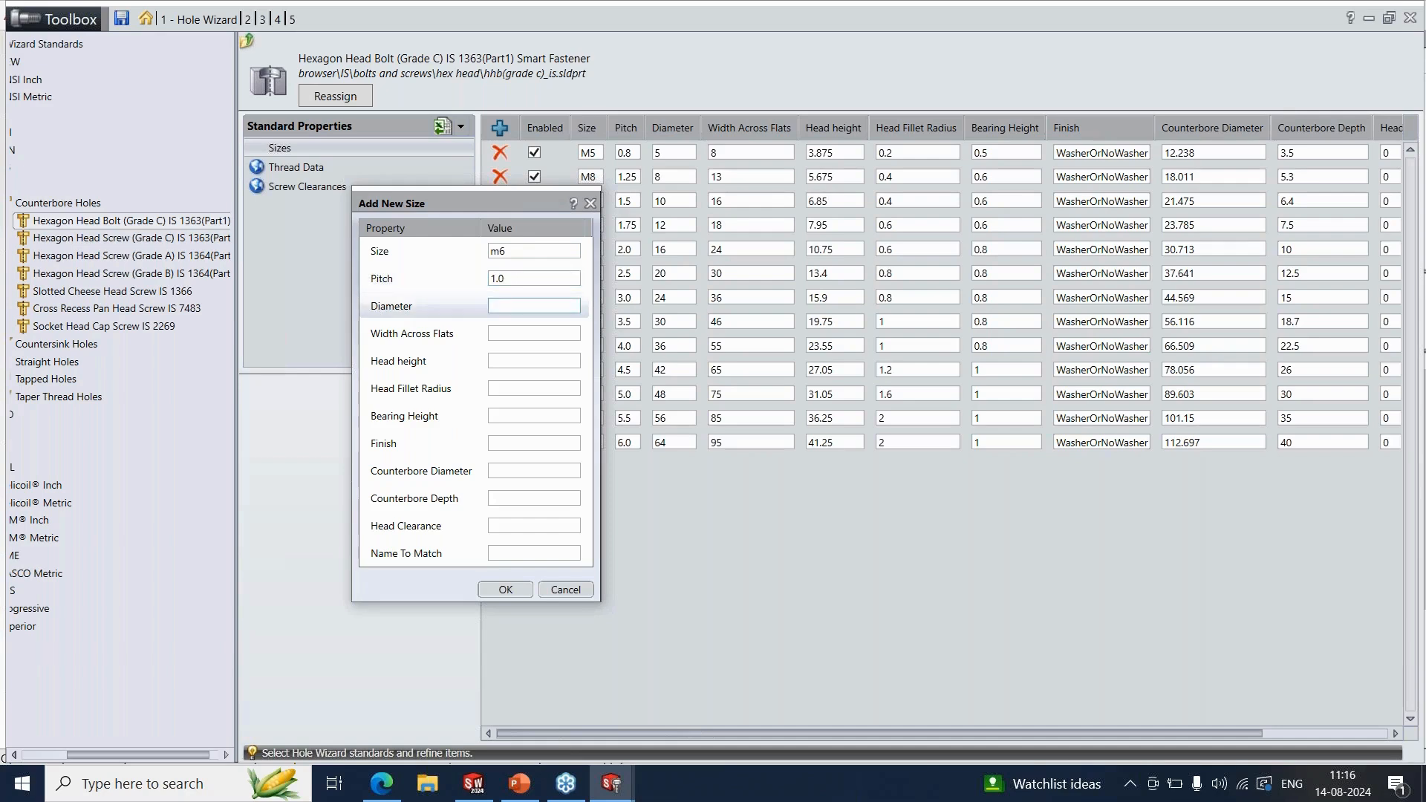
pyautogui.write('6')
pyautogui.click(548, 336)
pyautogui.write('10')
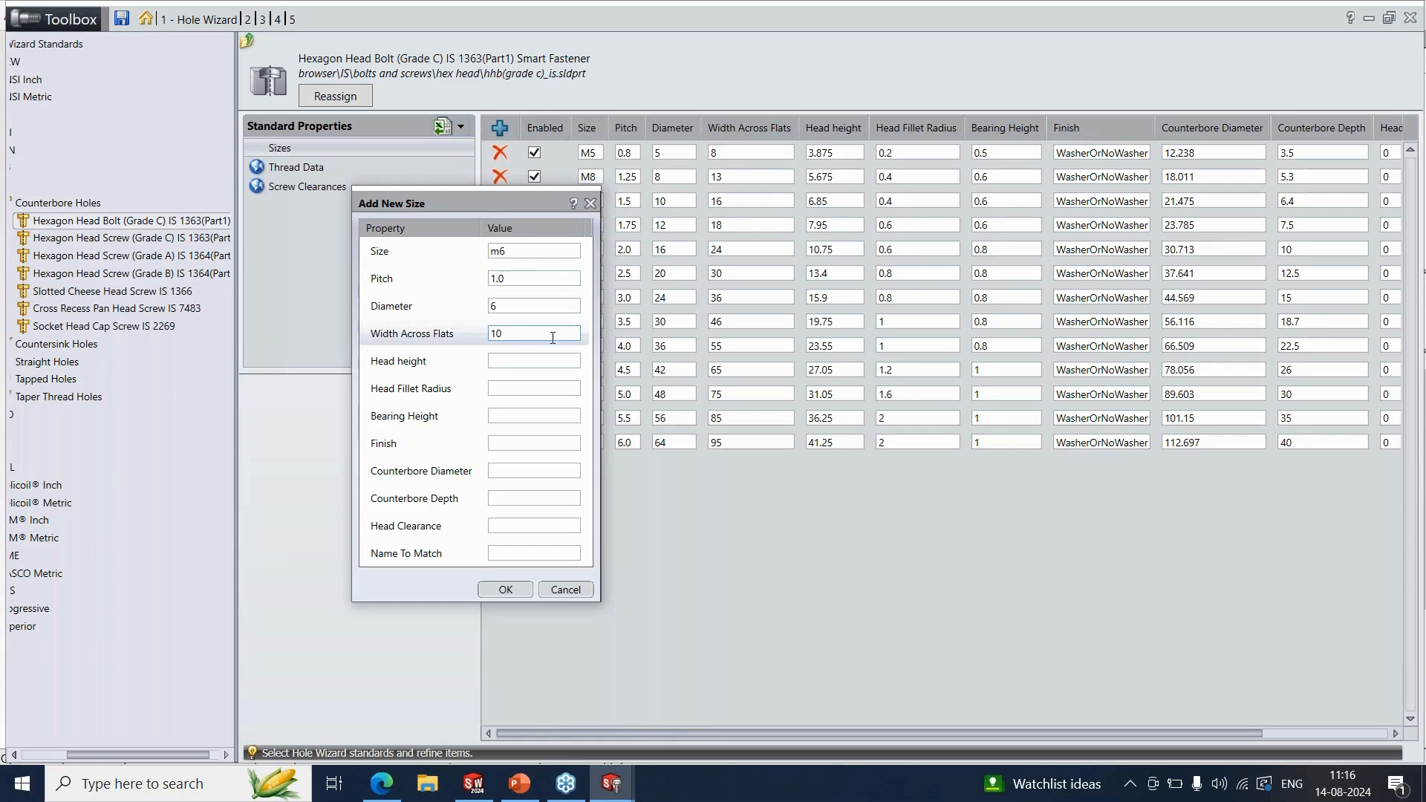
# Give the new m6 size a head height of 4.375, head fillet radius of 0.25 and bearing height of 0.5.
pyautogui.click(535, 360)
pyautogui.write('4.')
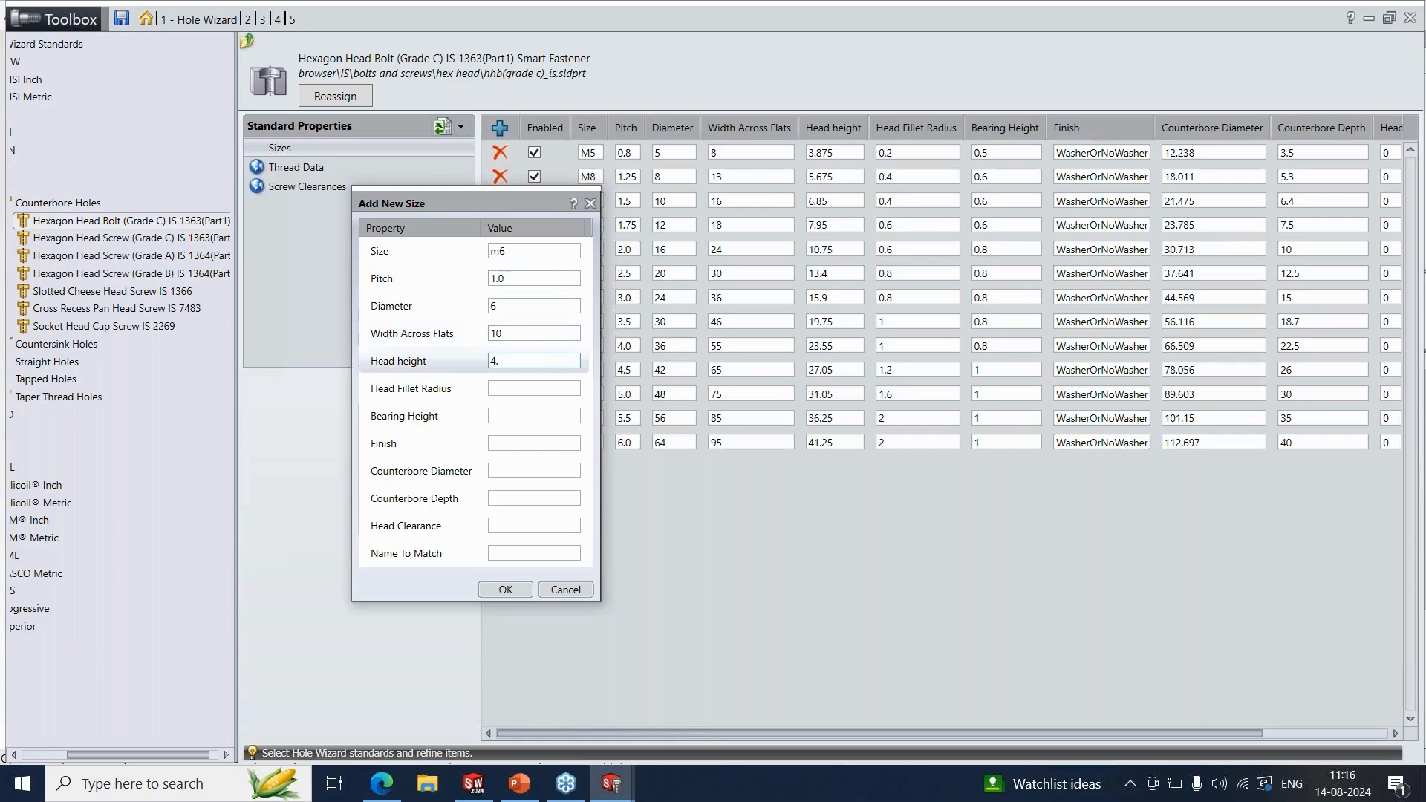
pyautogui.press('BackSpace')
pyautogui.write('375')
pyautogui.press('Tab')
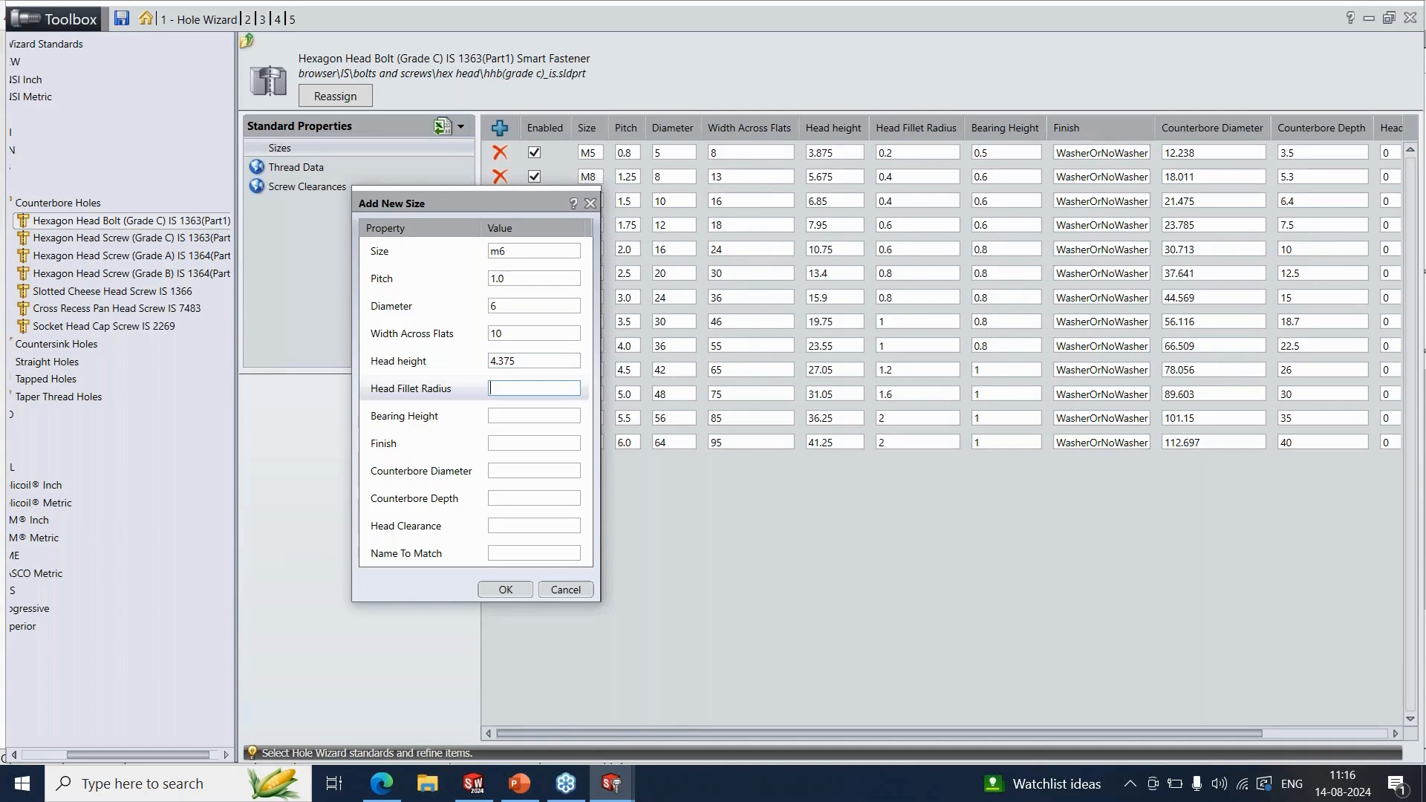
pyautogui.write('0.25')
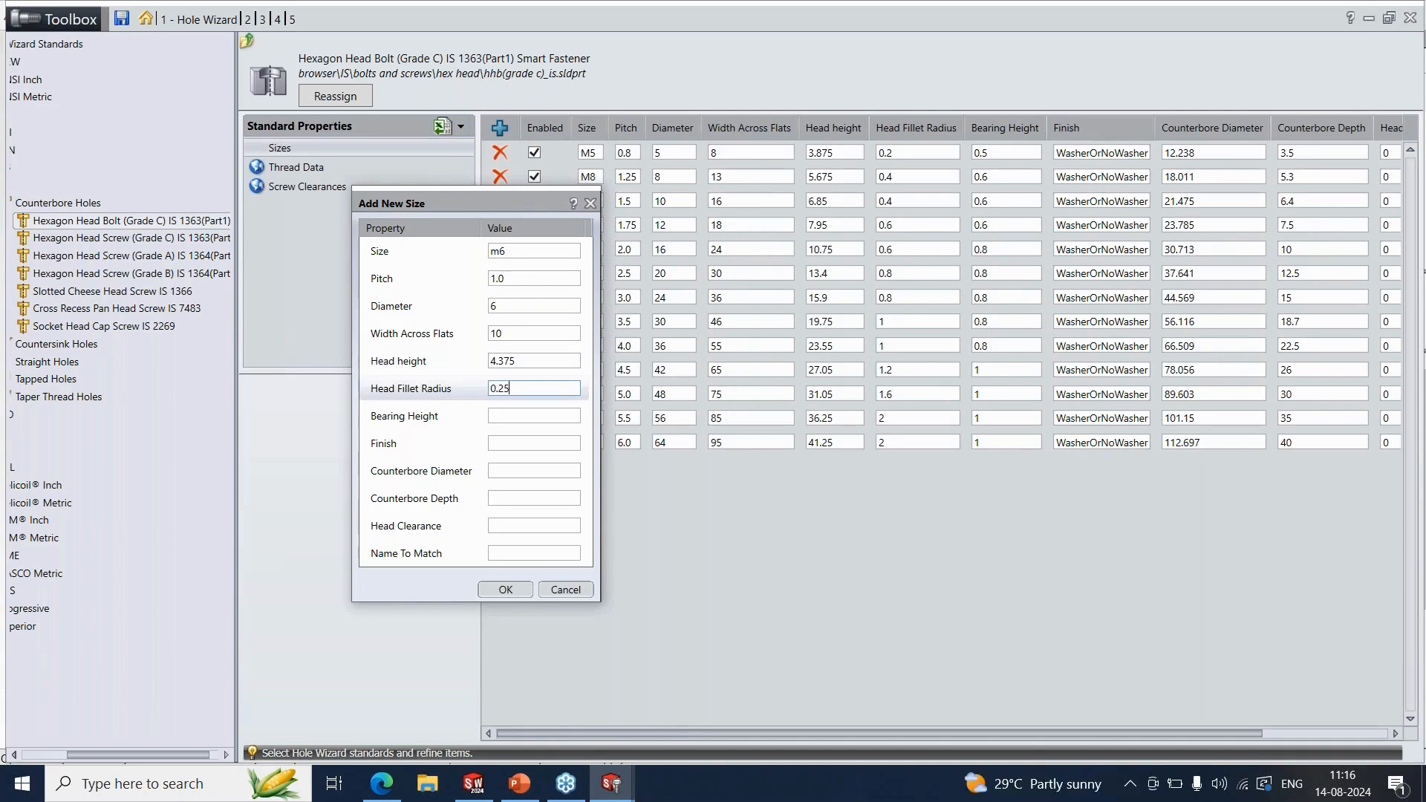
pyautogui.write('0')
pyautogui.press('BackSpace')
pyautogui.click(517, 419)
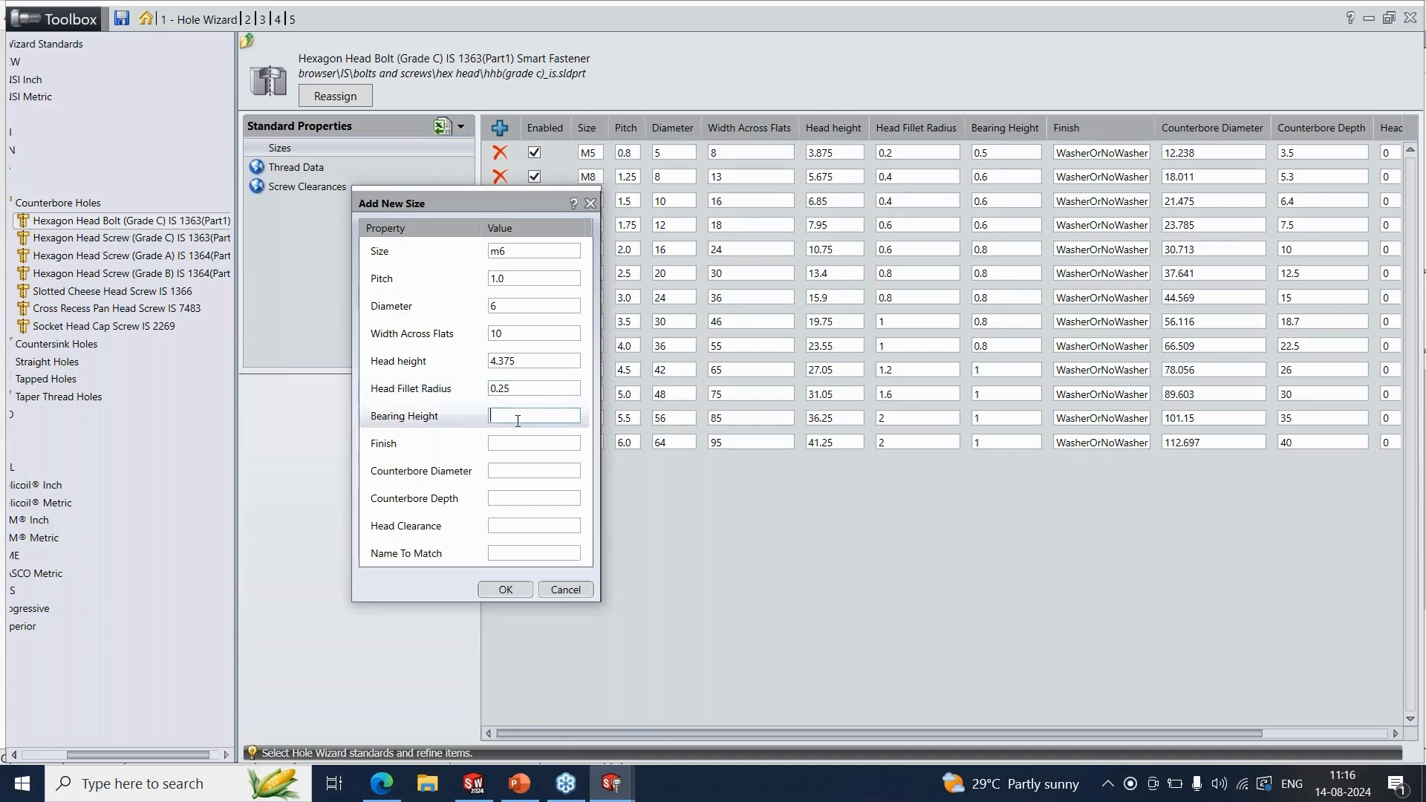
pyautogui.write('0.25')
pyautogui.press('BackSpace')
pyautogui.press('BackSpace')
pyautogui.write('5')
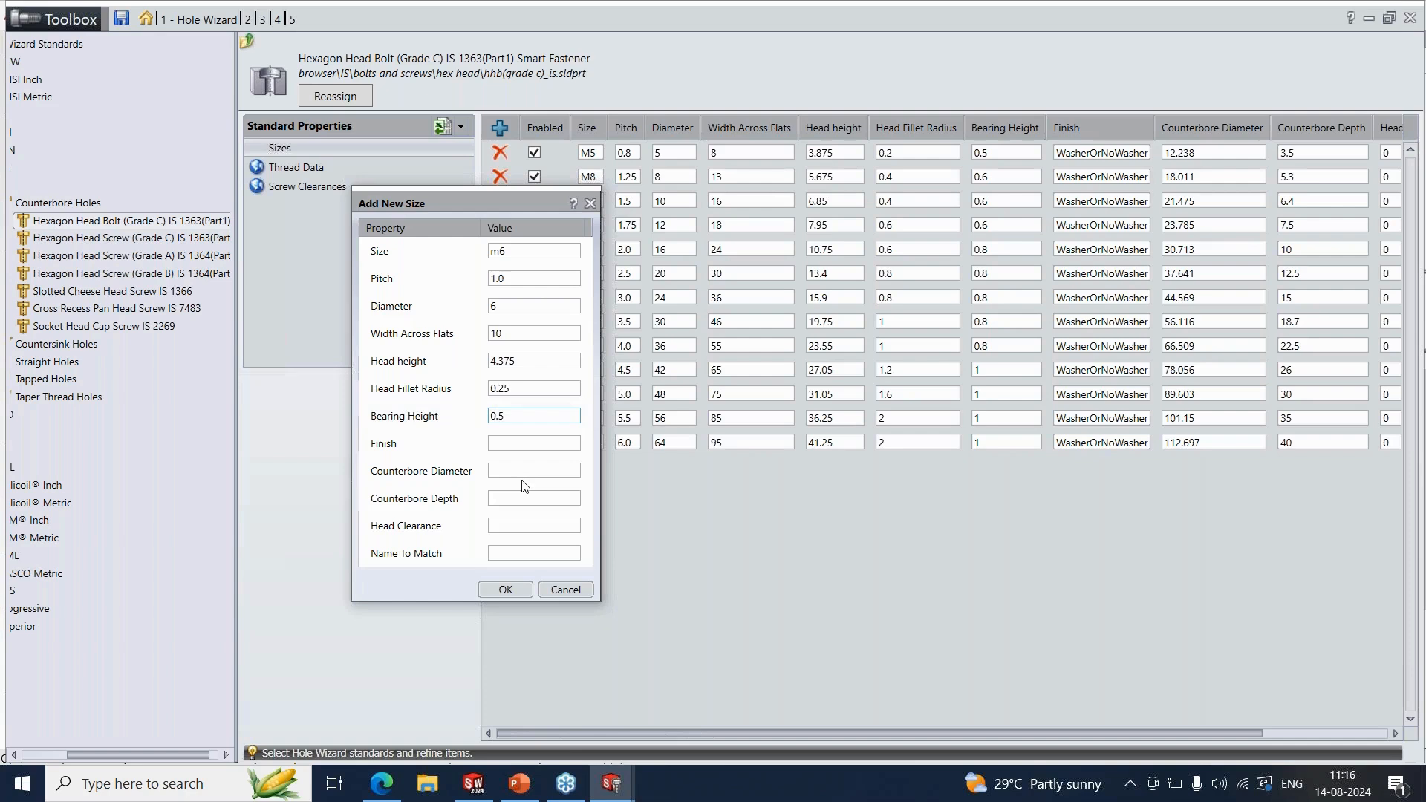
# Set the finish to High, counterbore diameter to 14.547, counterbore depth to 4 and head clearance to 0, and add the m6 size.
pyautogui.click(532, 445)
pyautogui.write('High')
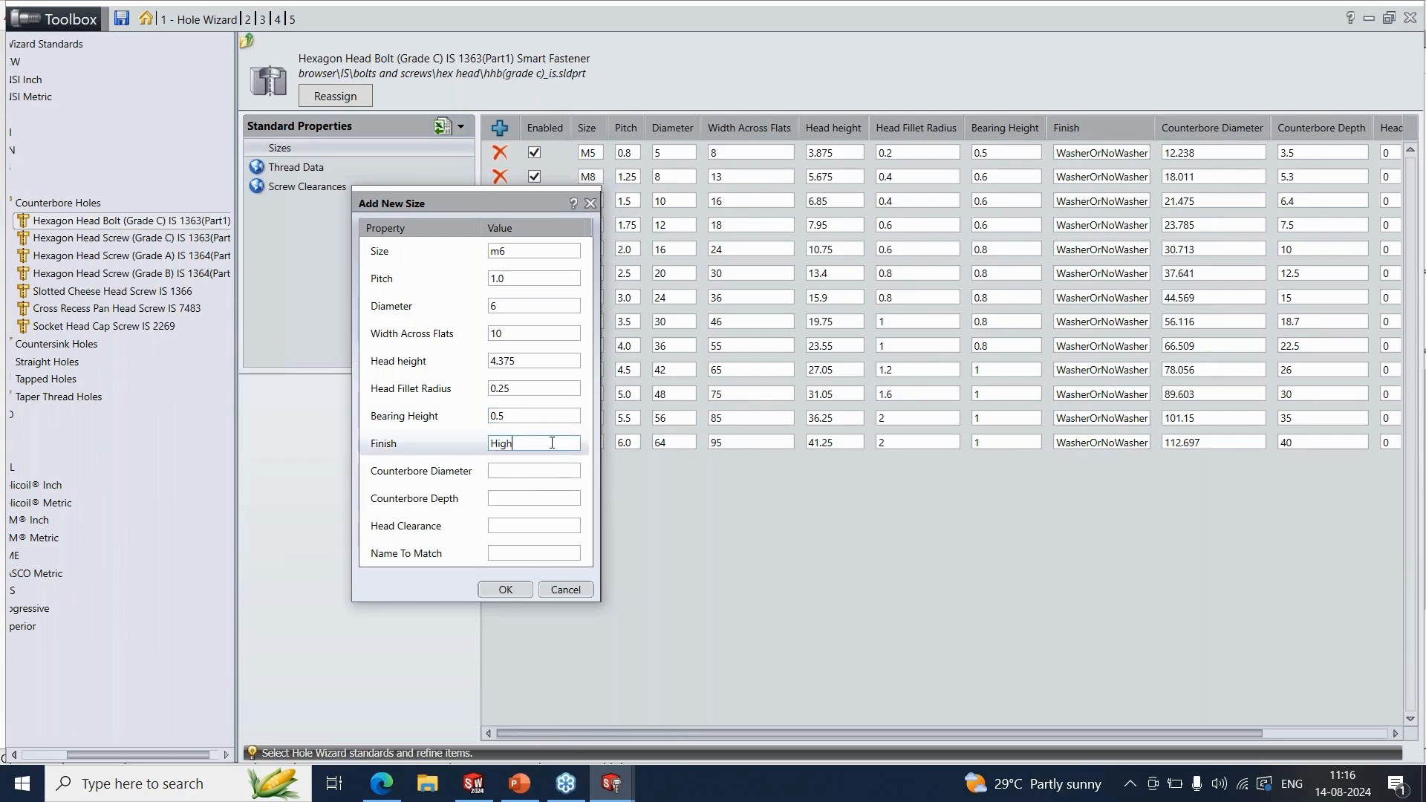
pyautogui.click(542, 464)
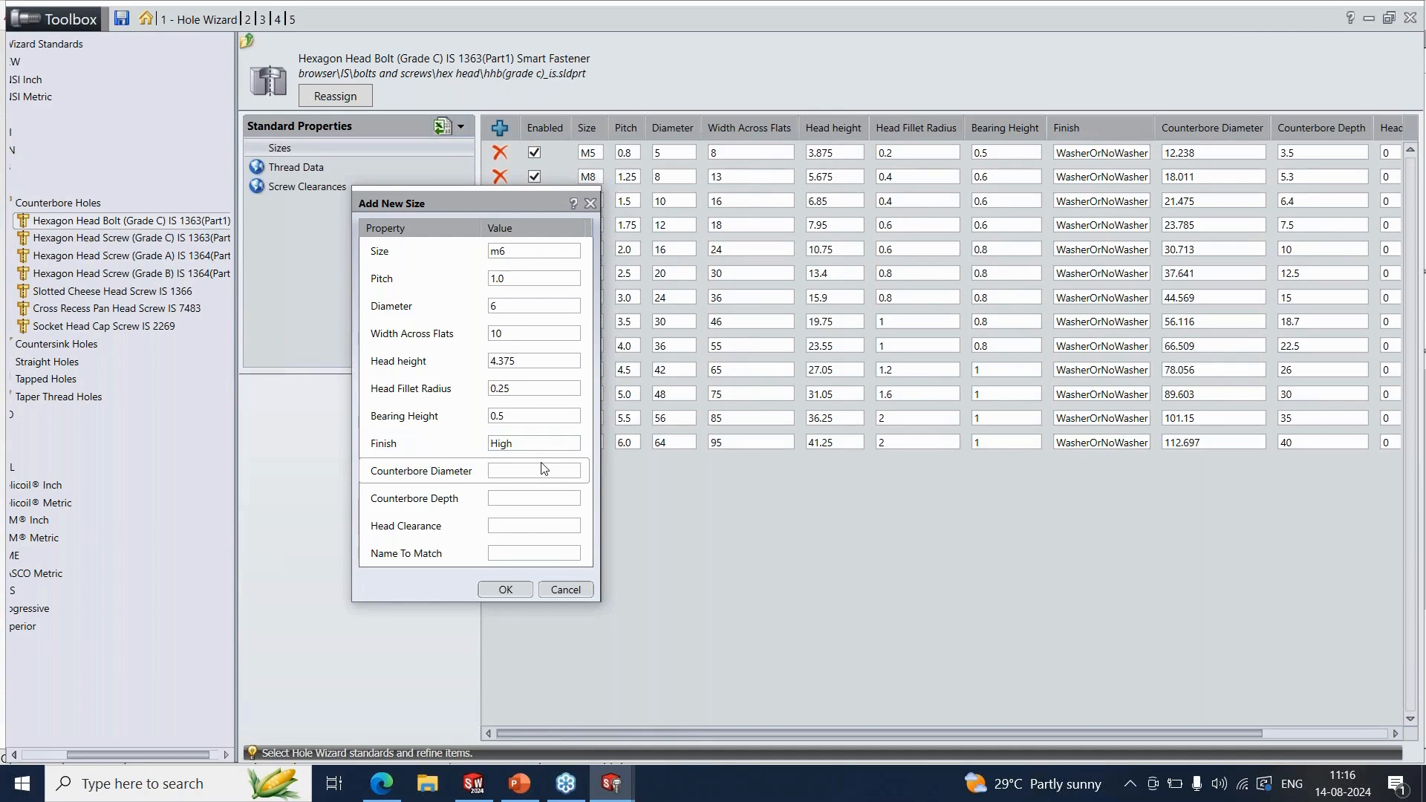
pyautogui.click(537, 471)
pyautogui.write('14.547')
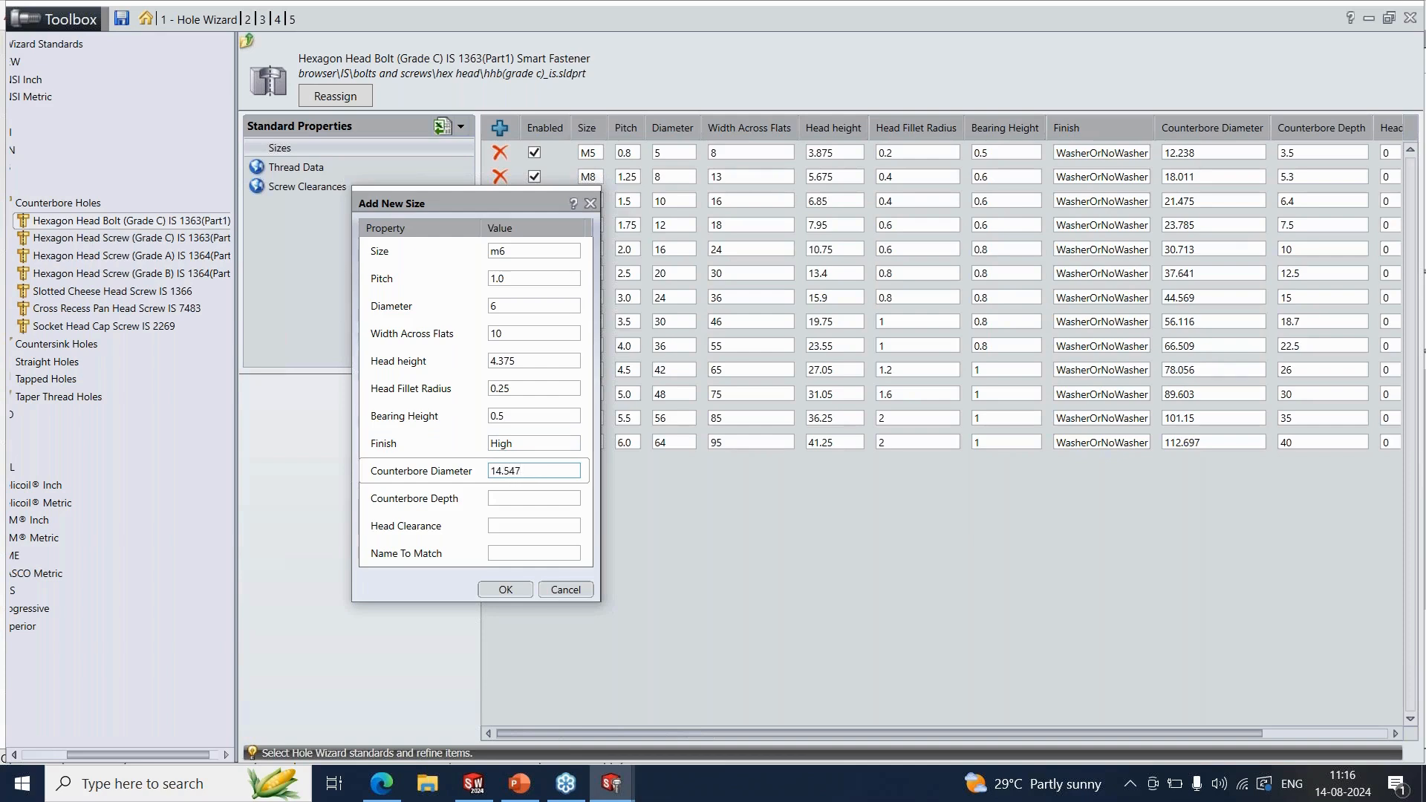
pyautogui.click(530, 498)
pyautogui.write('4')
pyautogui.click(535, 525)
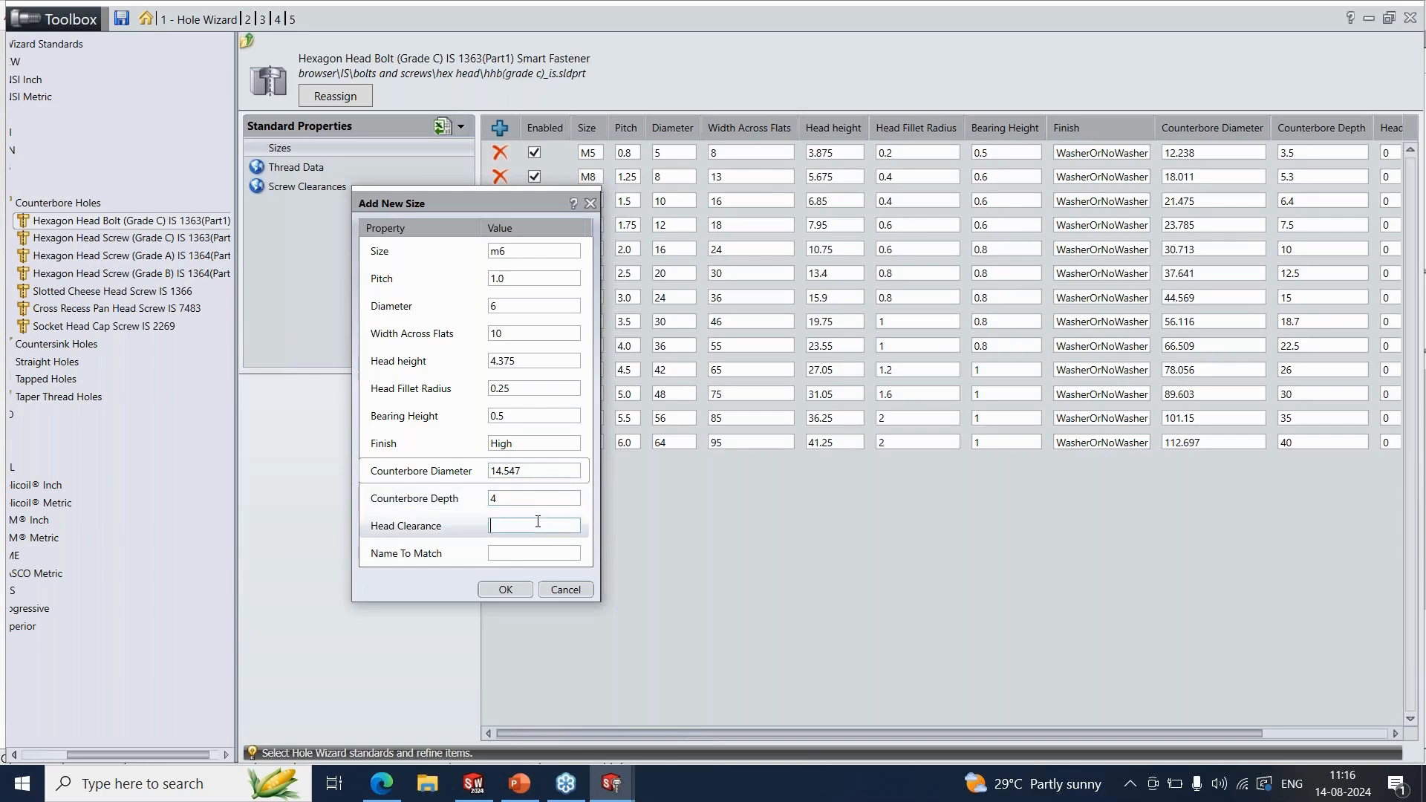
pyautogui.write('0')
pyautogui.click(490, 592)
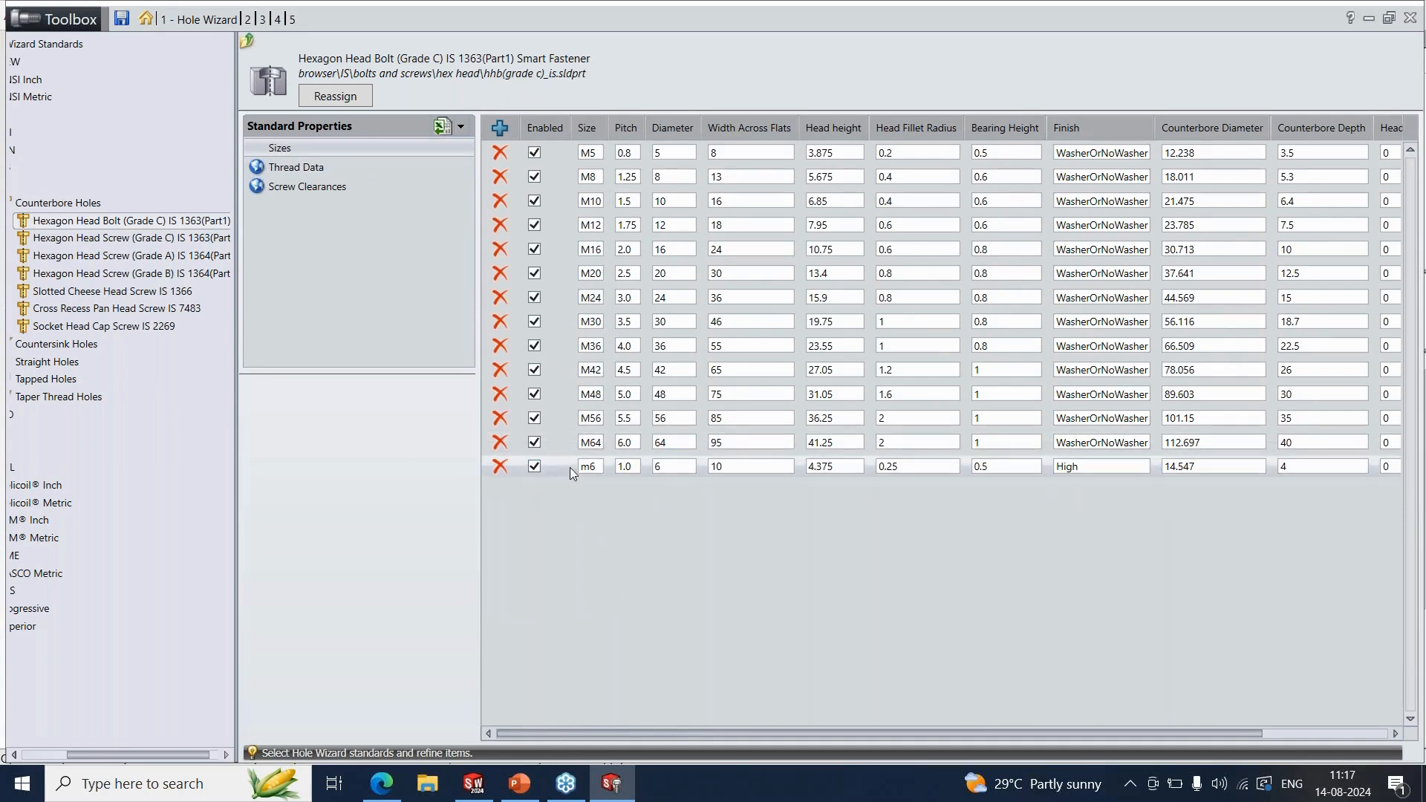
# Switch to SOLIDWORKS and create a new part document.
pyautogui.moveTo(480, 789)
pyautogui.click(480, 789)
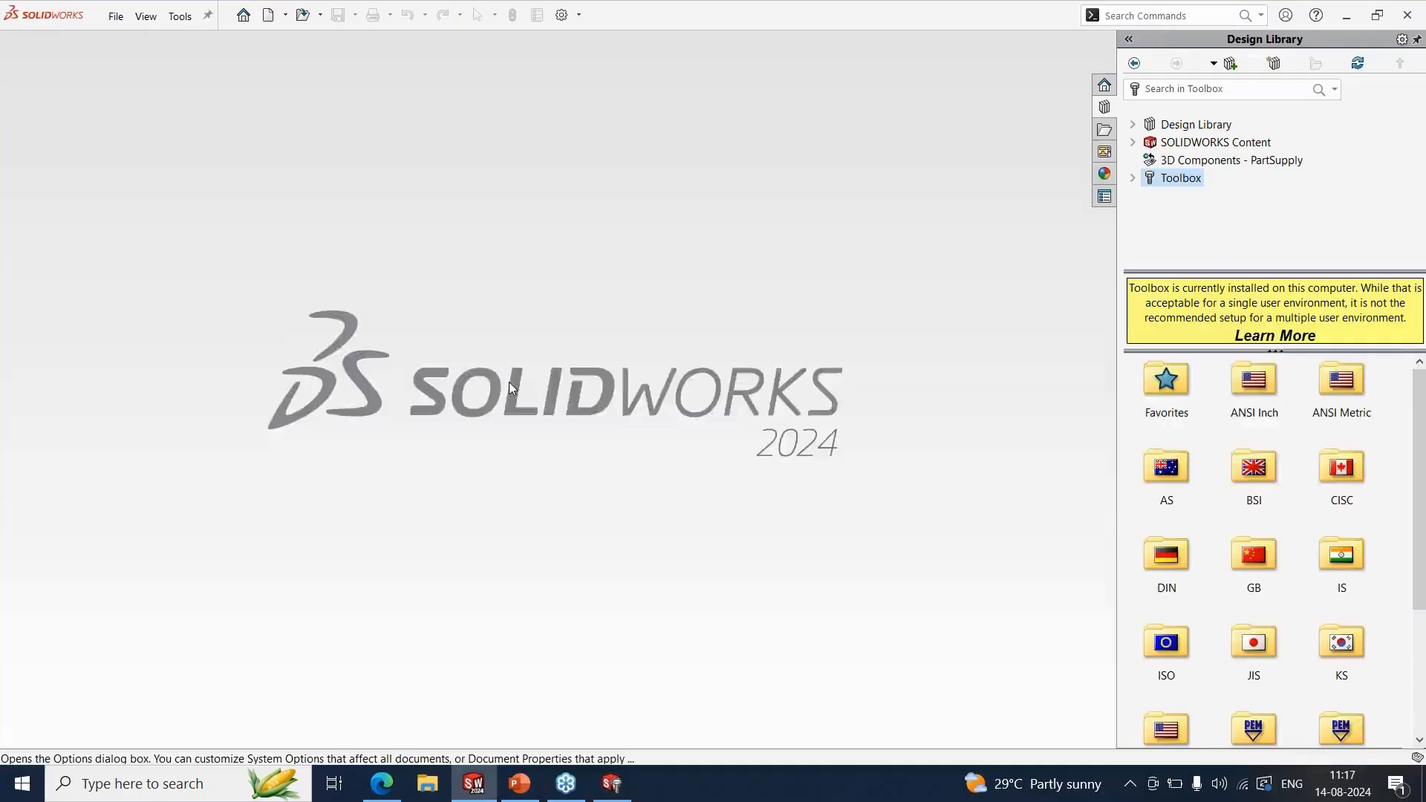
pyautogui.click(116, 238)
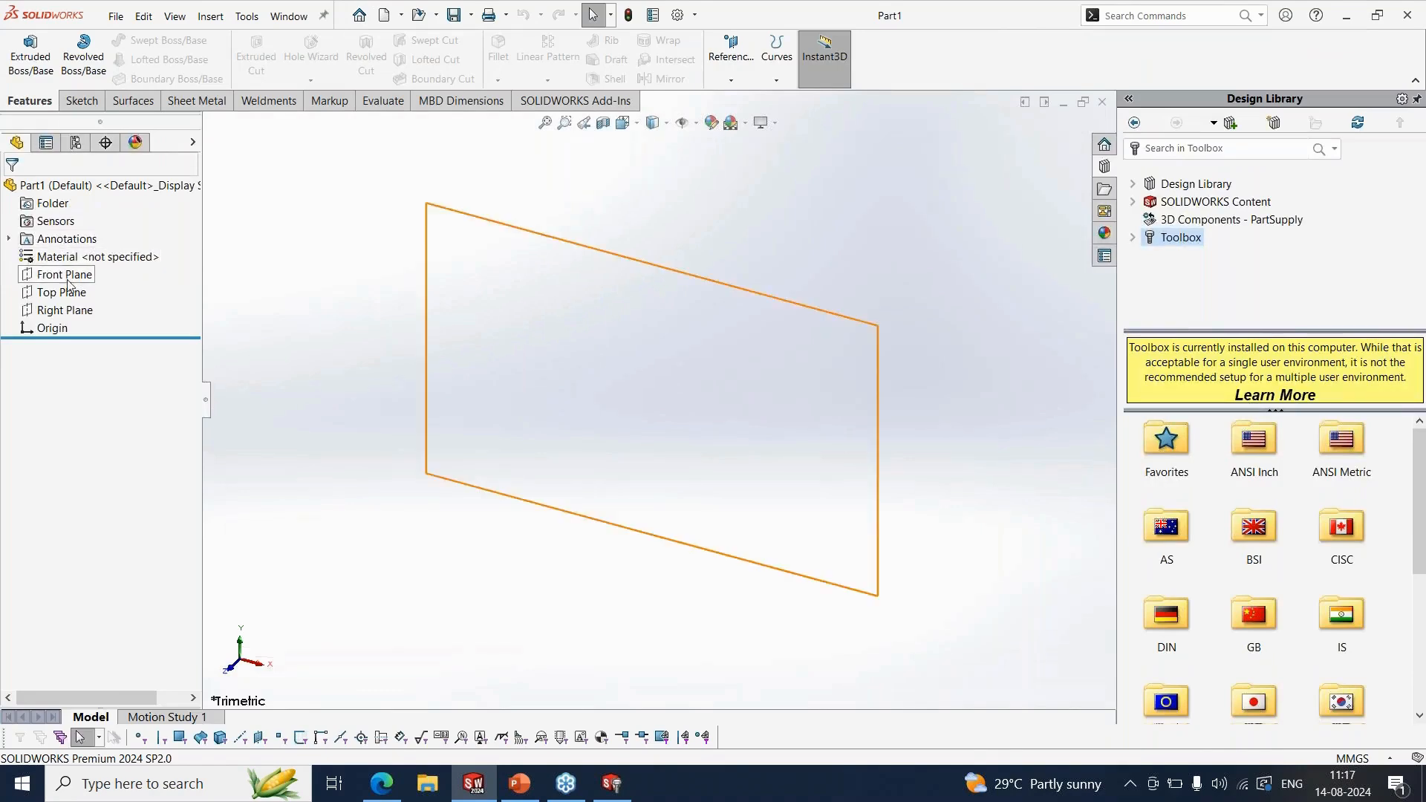
# Sketch a center rectangle on the Top Plane, centered on the origin.
pyautogui.click(71, 291)
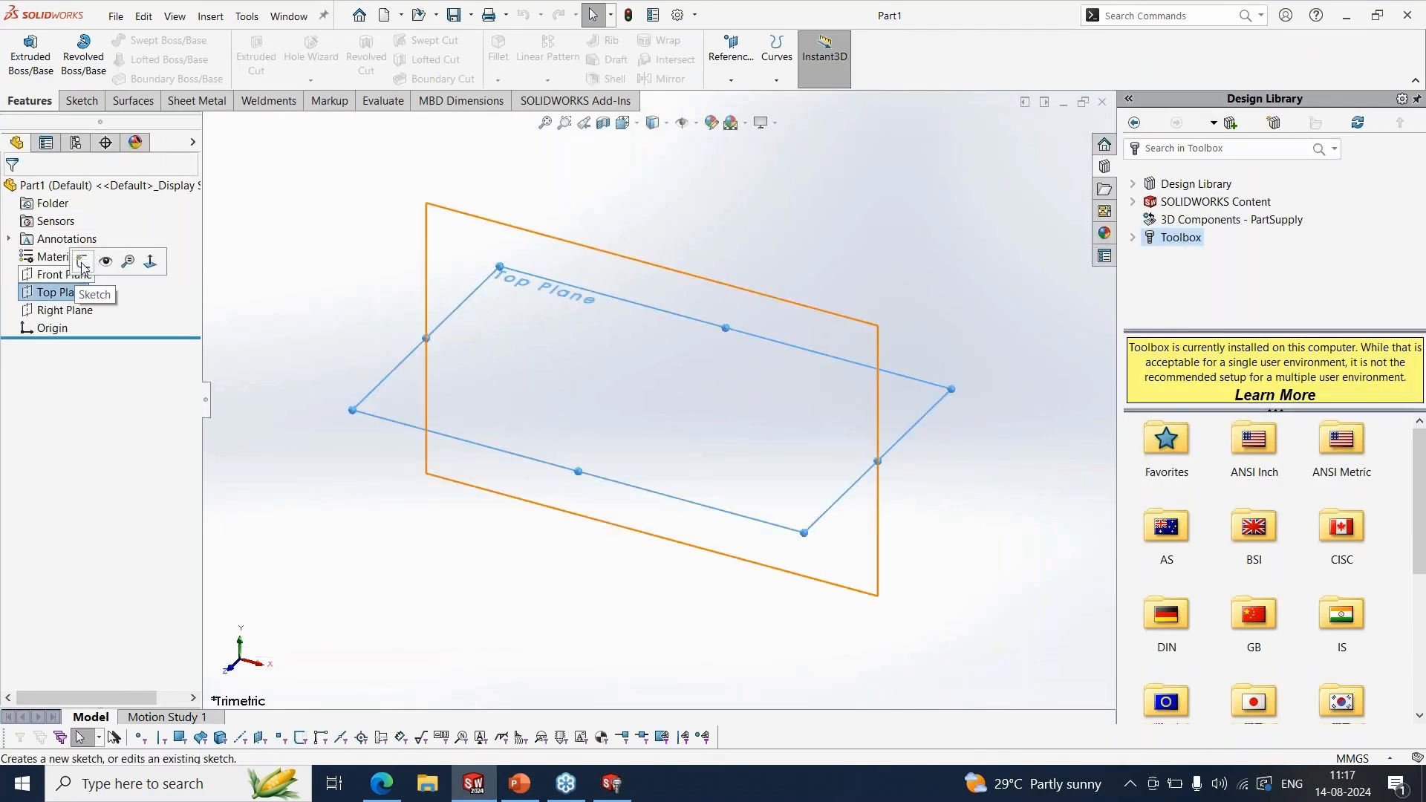
pyautogui.click(111, 261)
pyautogui.click(139, 59)
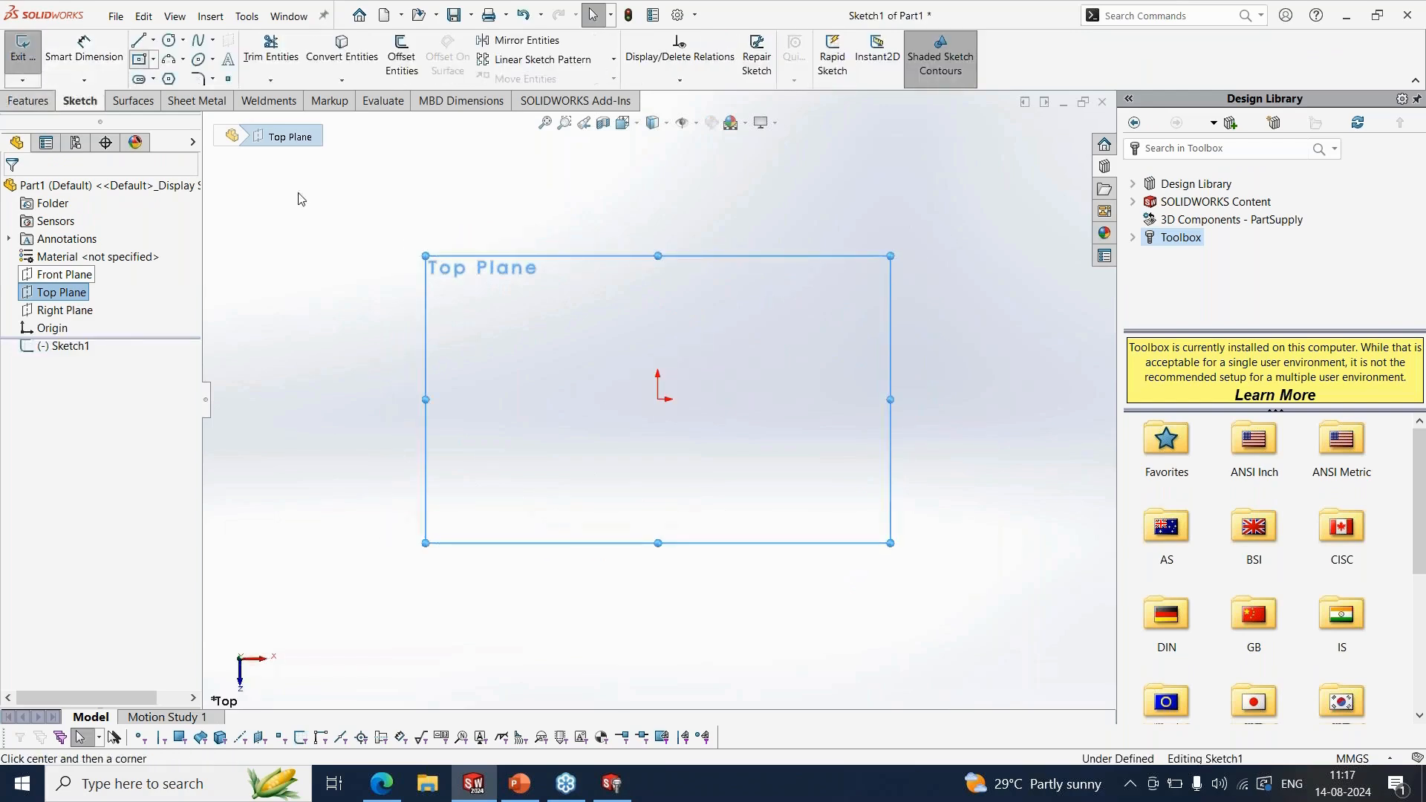
pyautogui.click(657, 399)
pyautogui.click(970, 605)
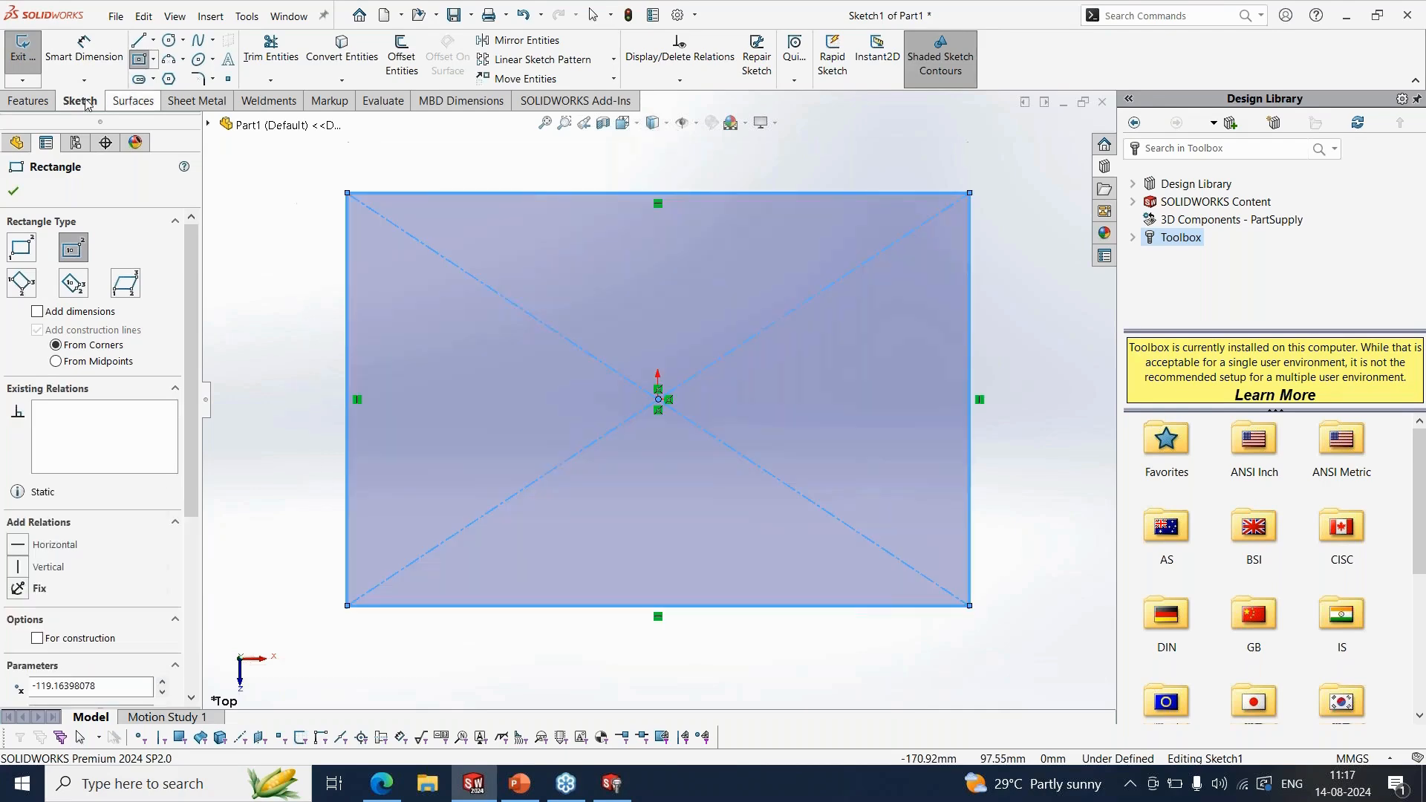
# Extrude the rectangle sketch as a blind boss 55 mm upward.
pyautogui.click(42, 102)
pyautogui.click(31, 56)
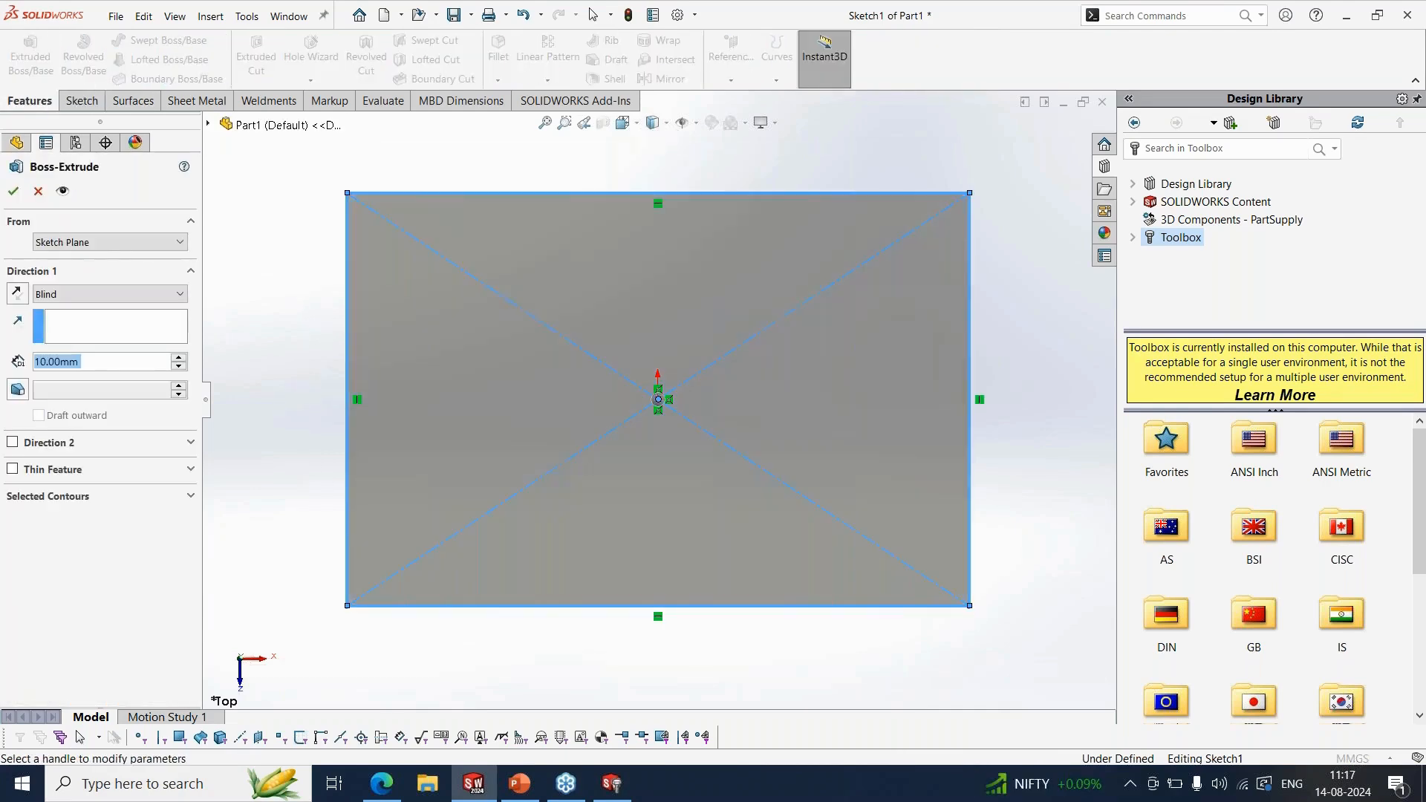
pyautogui.moveTo(657, 379); pyautogui.dragTo(658, 275)
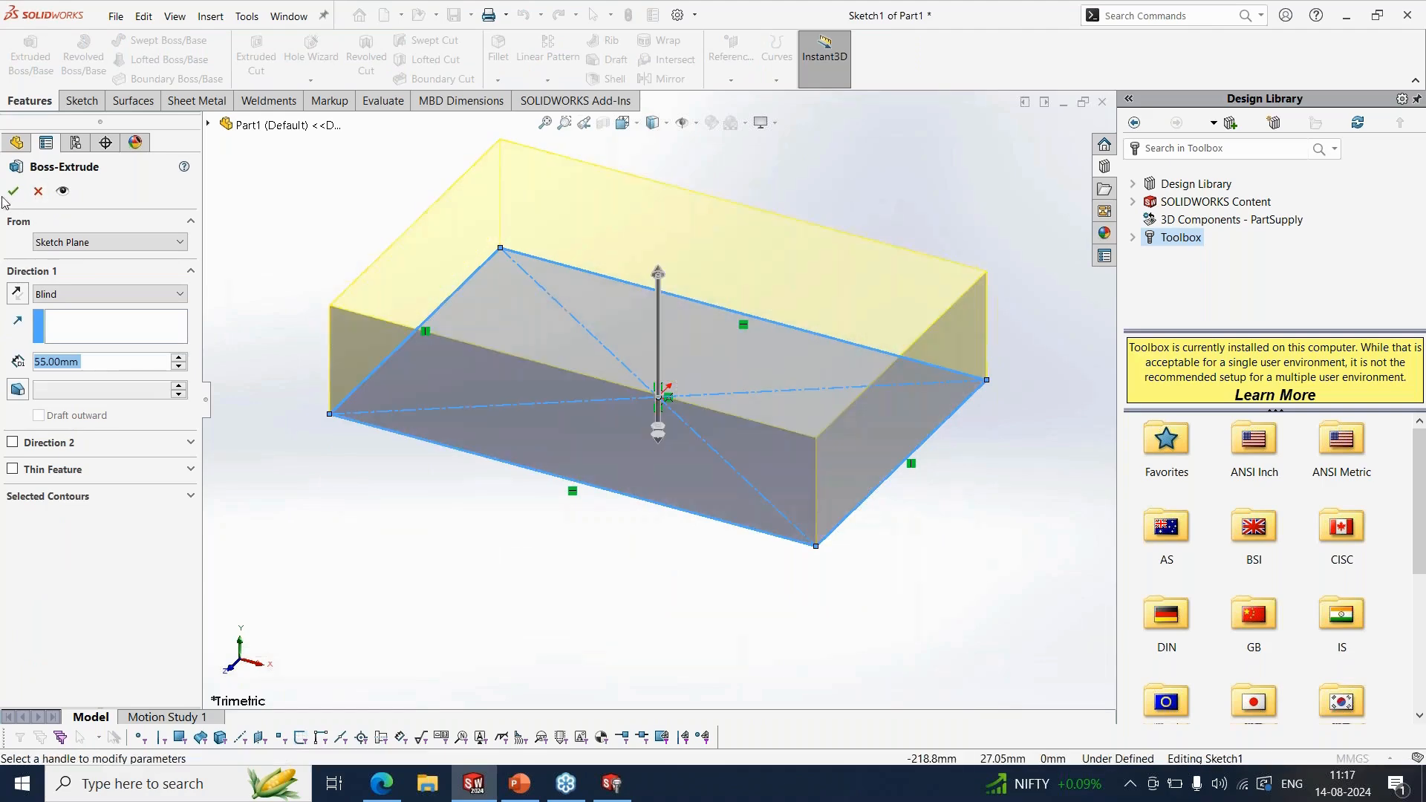
pyautogui.click(13, 192)
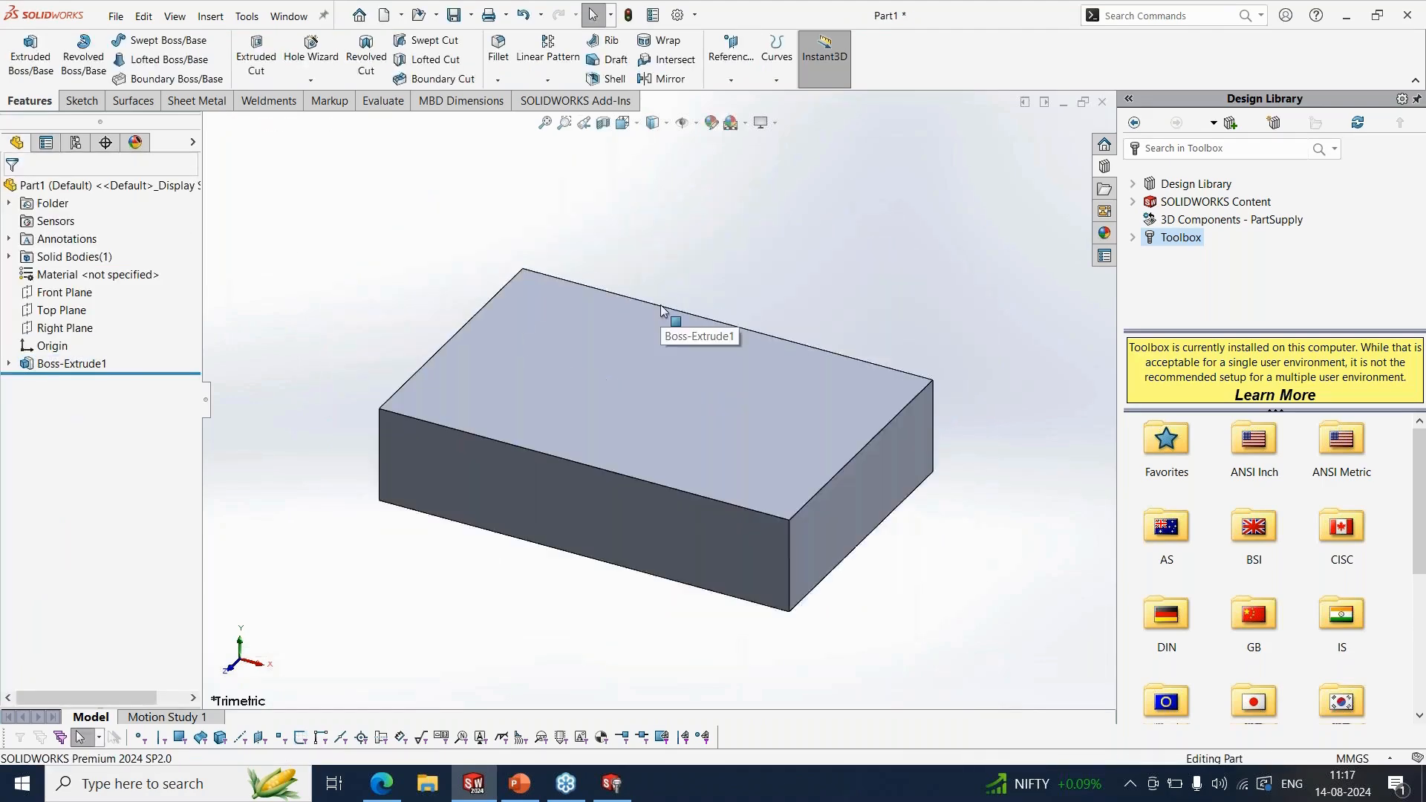
# Start a Hole Wizard counterbore using the IS standard, Hexagon Head Bolt (Grade C) type and size m6.
pyautogui.click(311, 58)
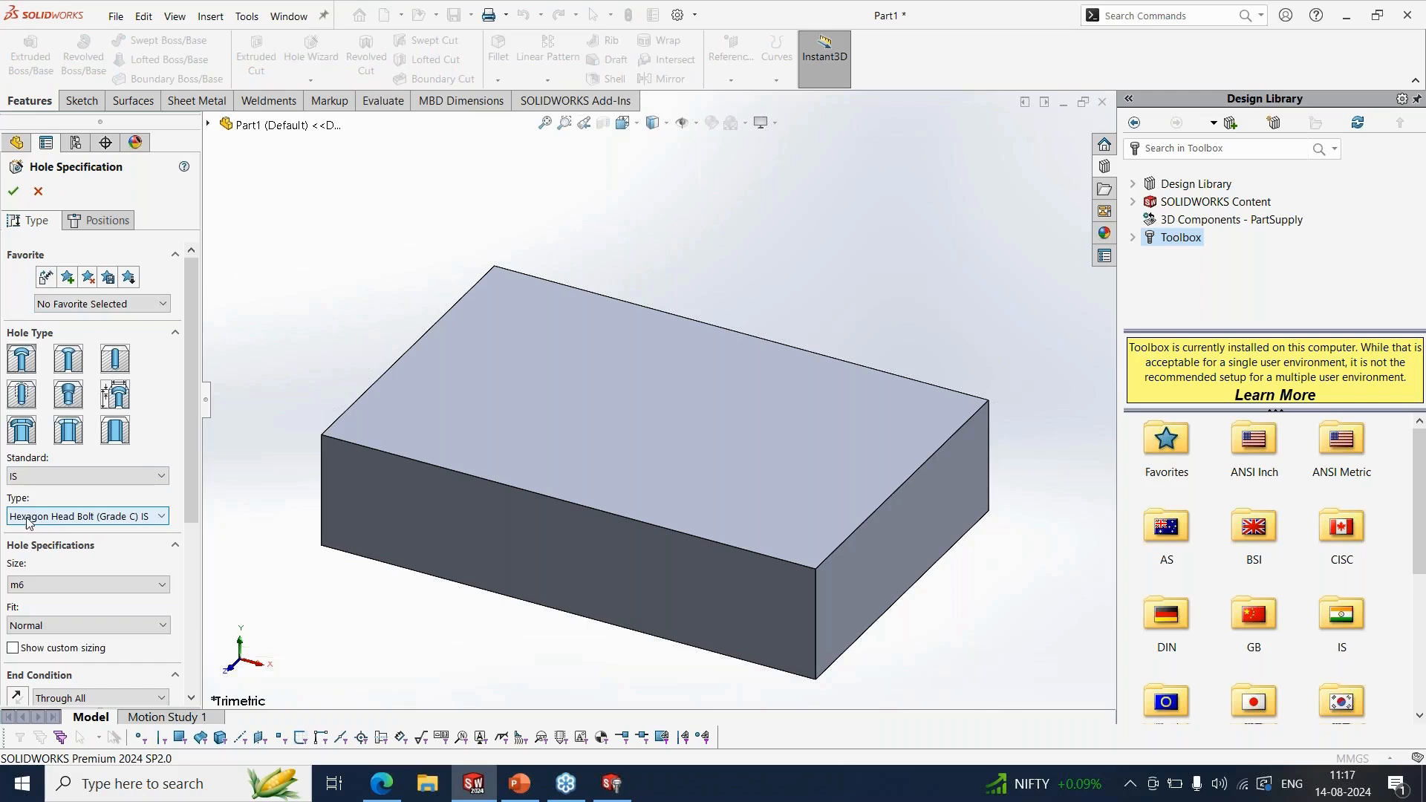
pyautogui.click(74, 585)
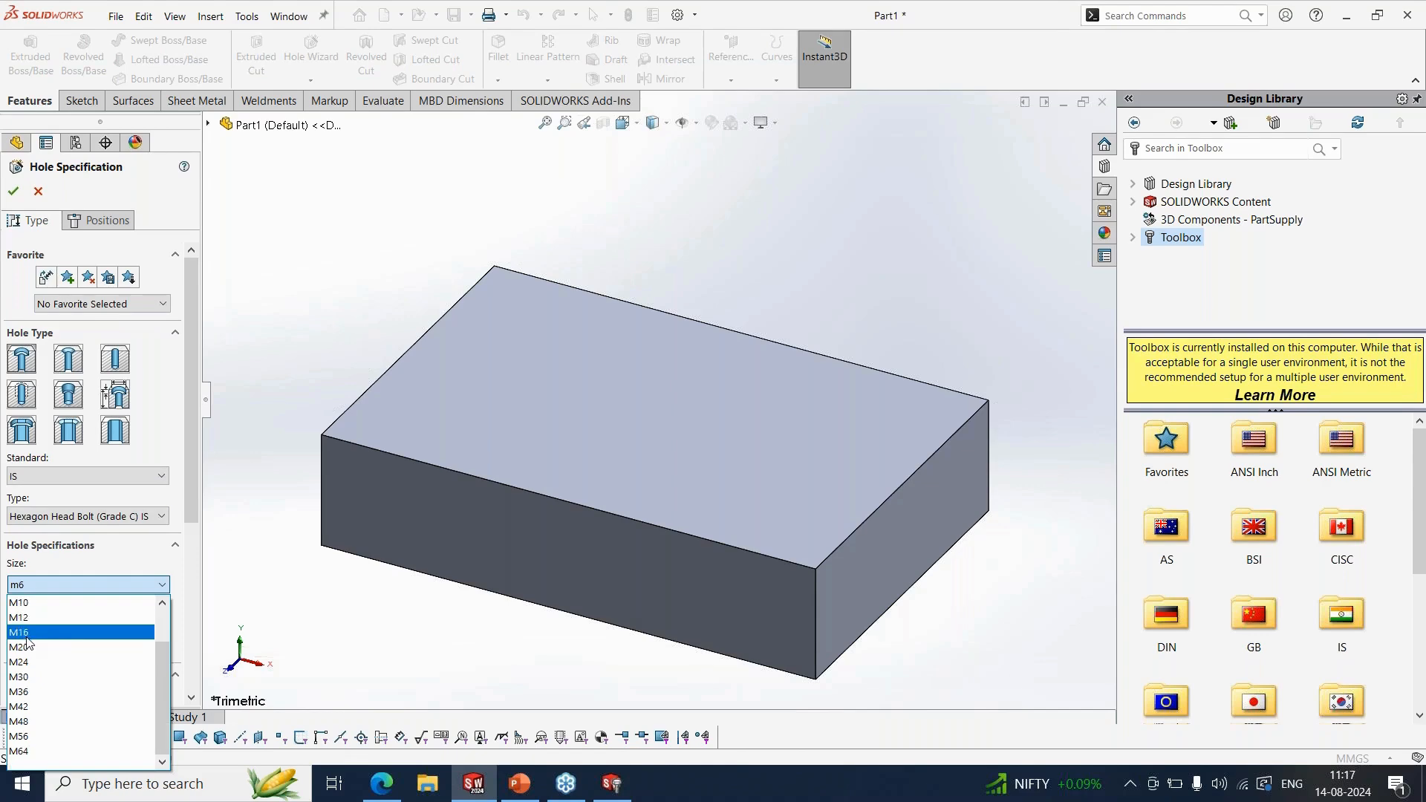
pyautogui.click(25, 621)
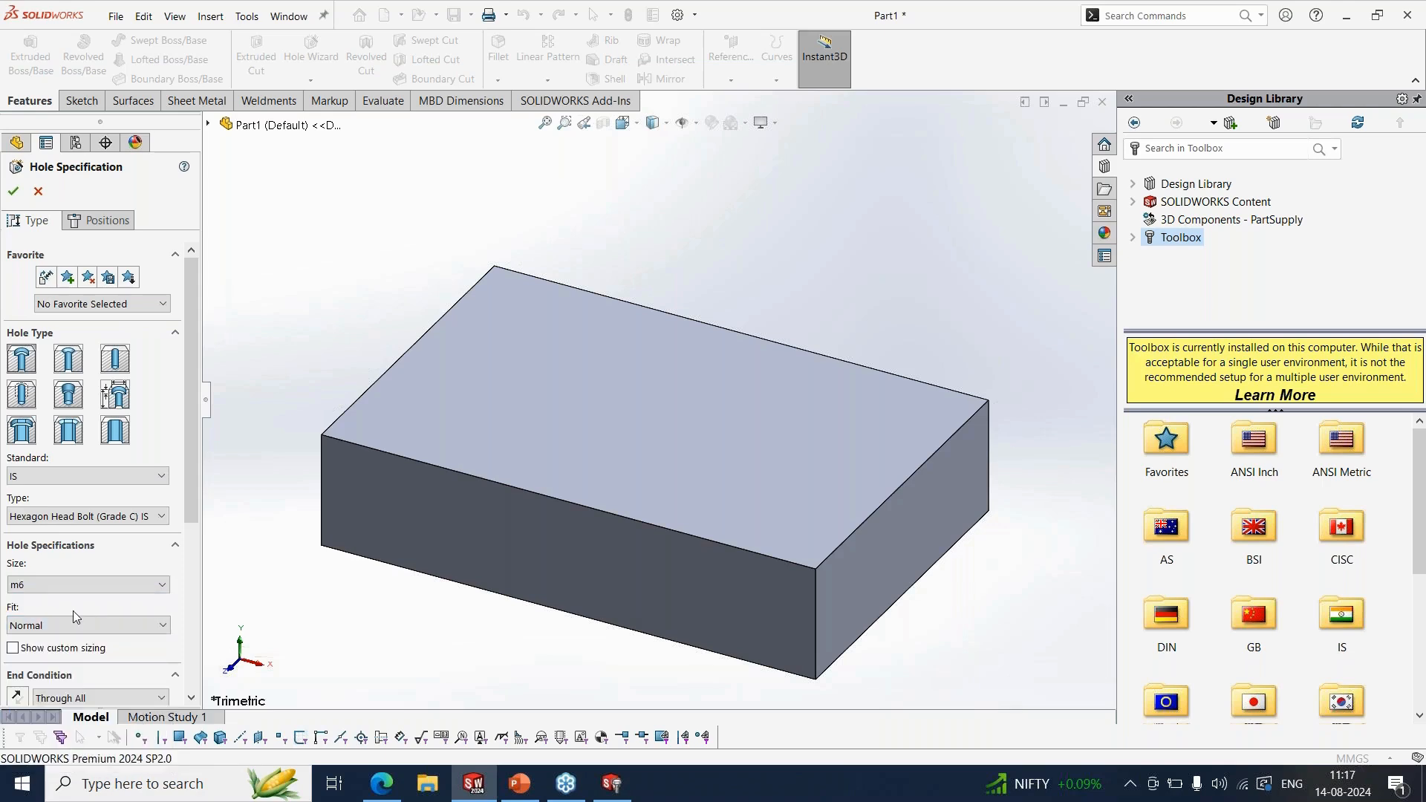
# Place the m6 counterbore hole on the block's upper face using a 3D sketch, finish it and dismiss the save reminder.
pyautogui.click(101, 223)
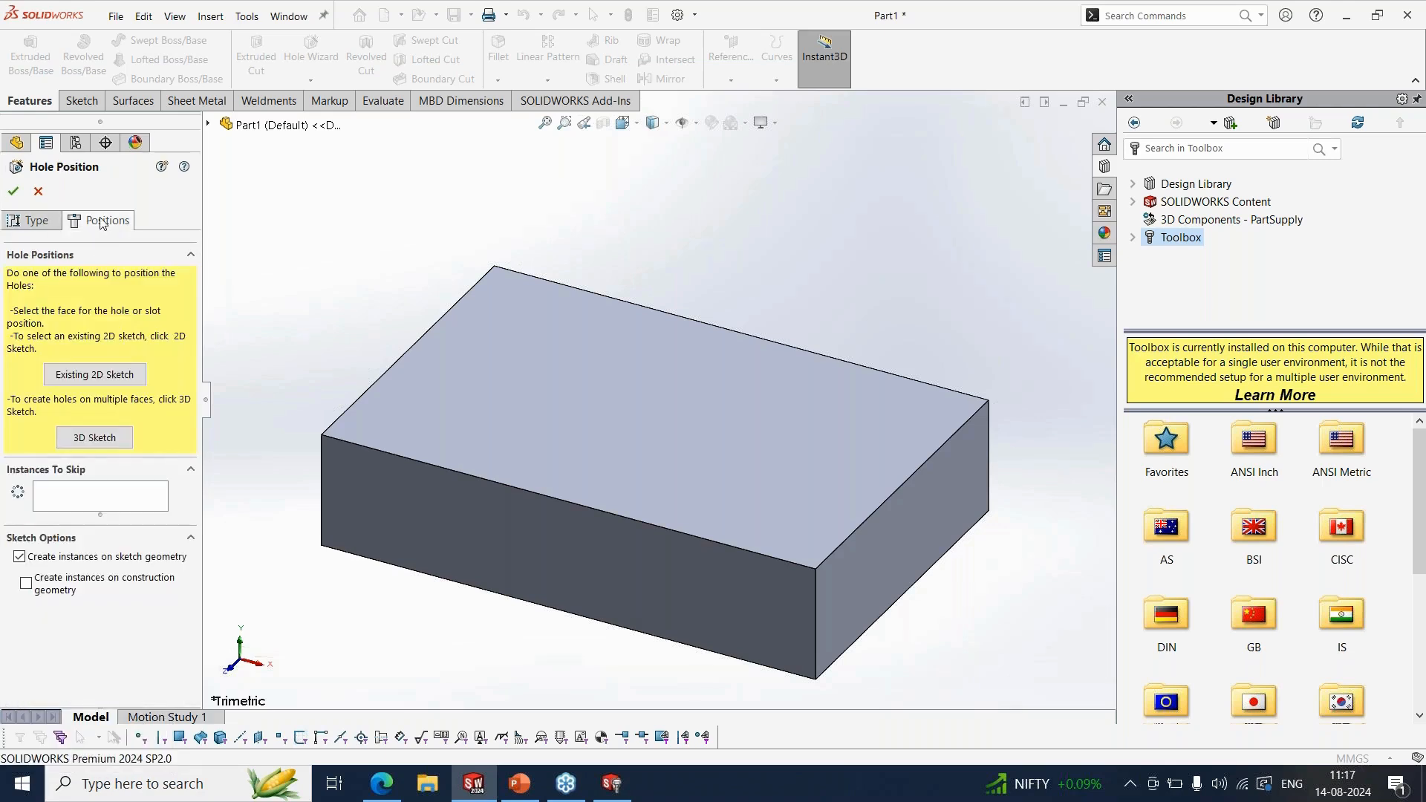
pyautogui.click(95, 437)
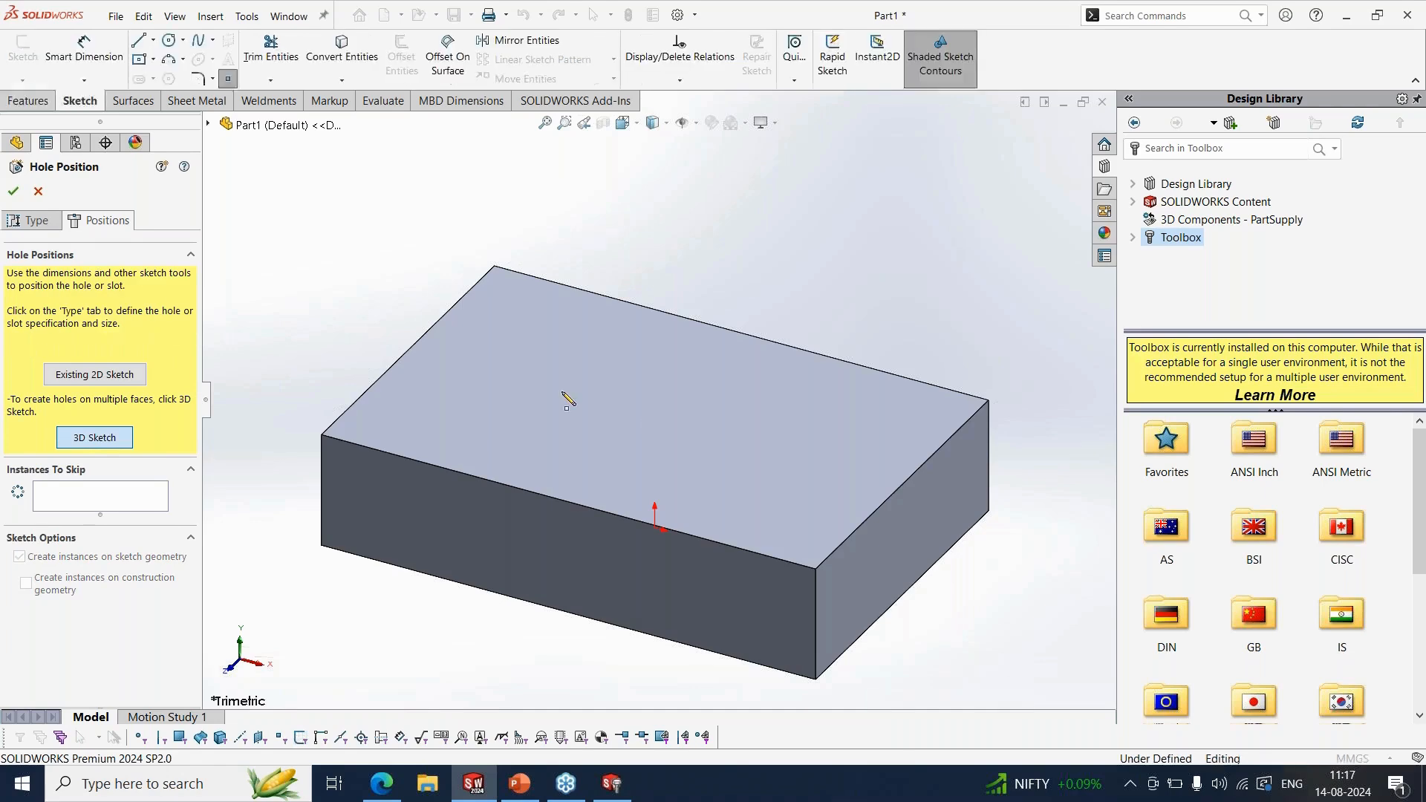
pyautogui.click(562, 390)
pyautogui.click(520, 426)
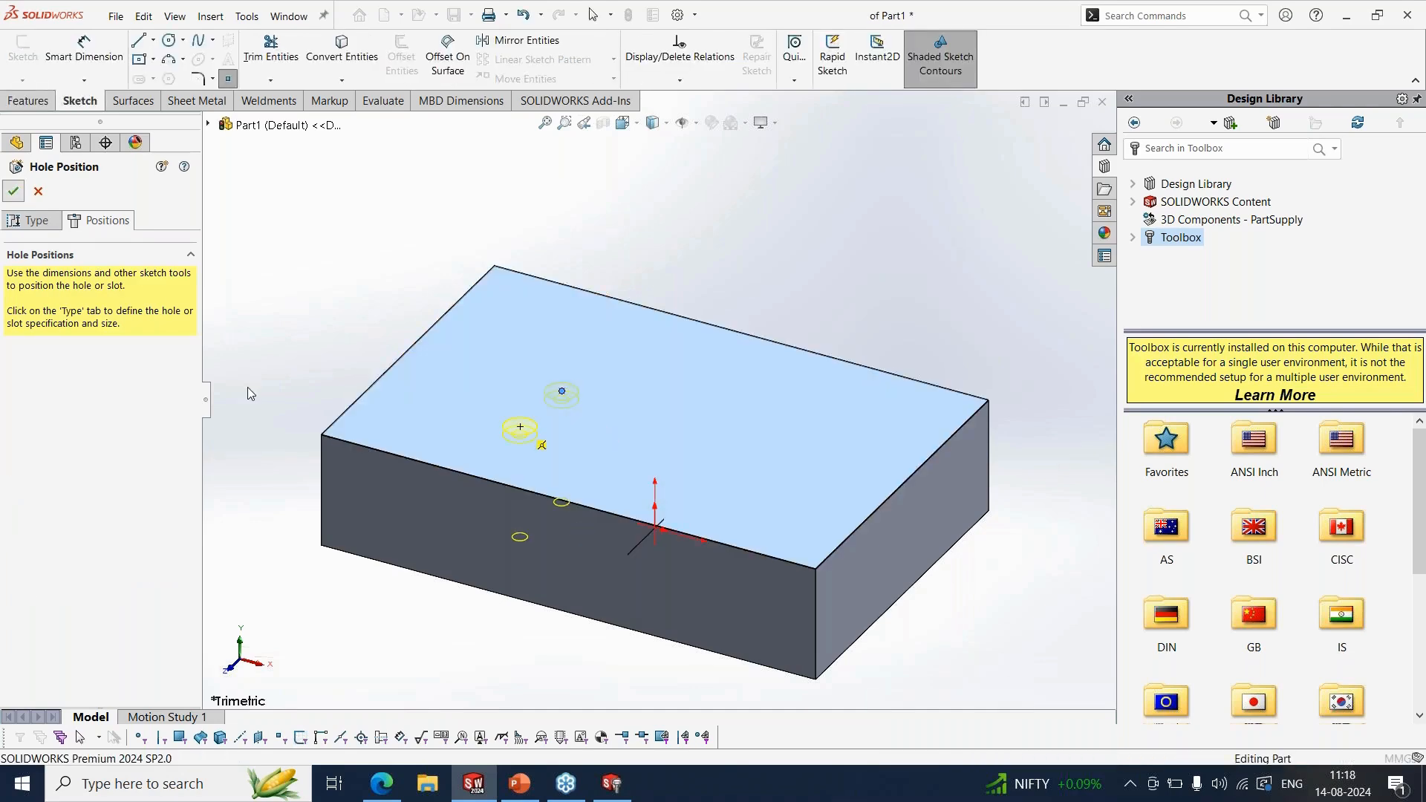
pyautogui.press('Return')
pyautogui.moveTo(542, 511); pyautogui.dragTo(618, 541, button='middle')
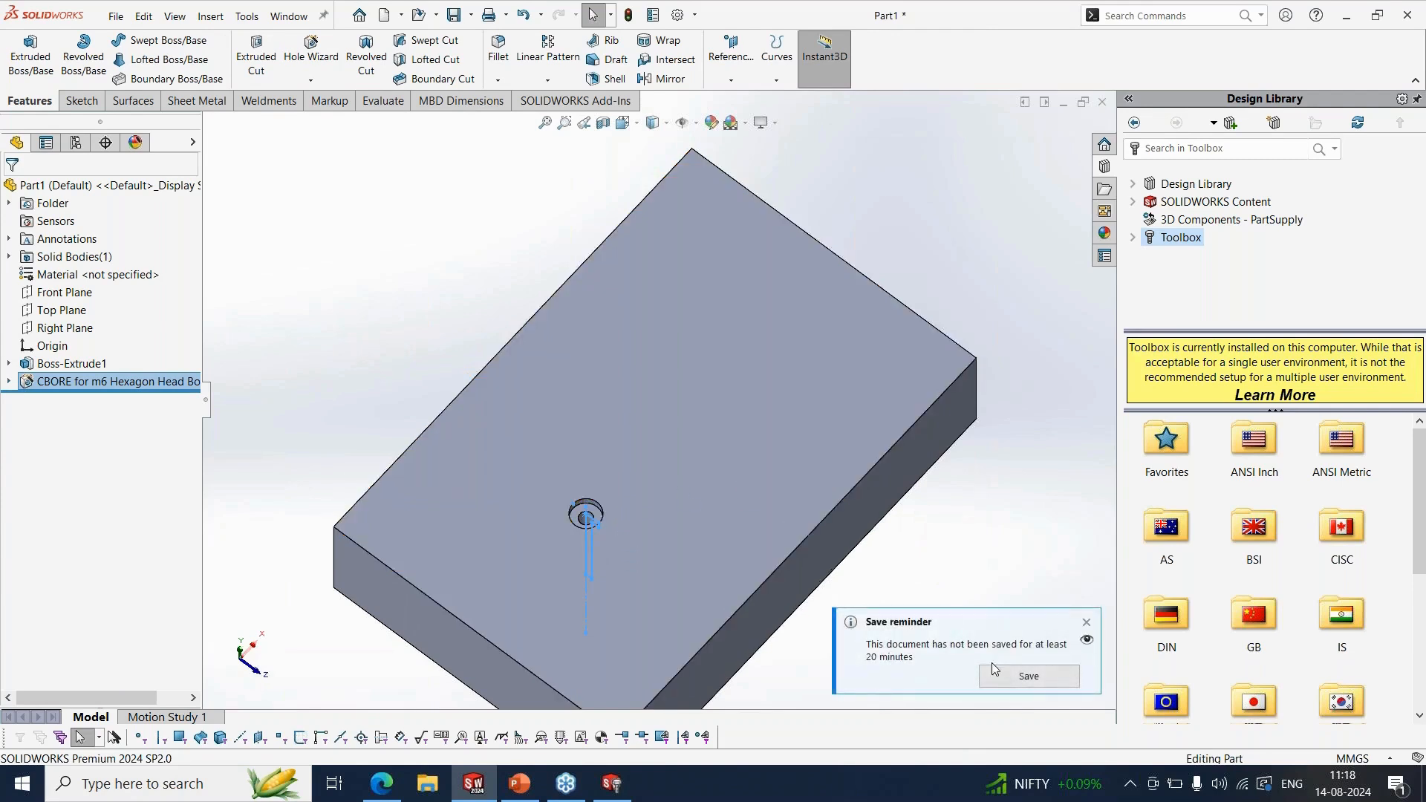
pyautogui.click(1086, 624)
pyautogui.click(388, 296)
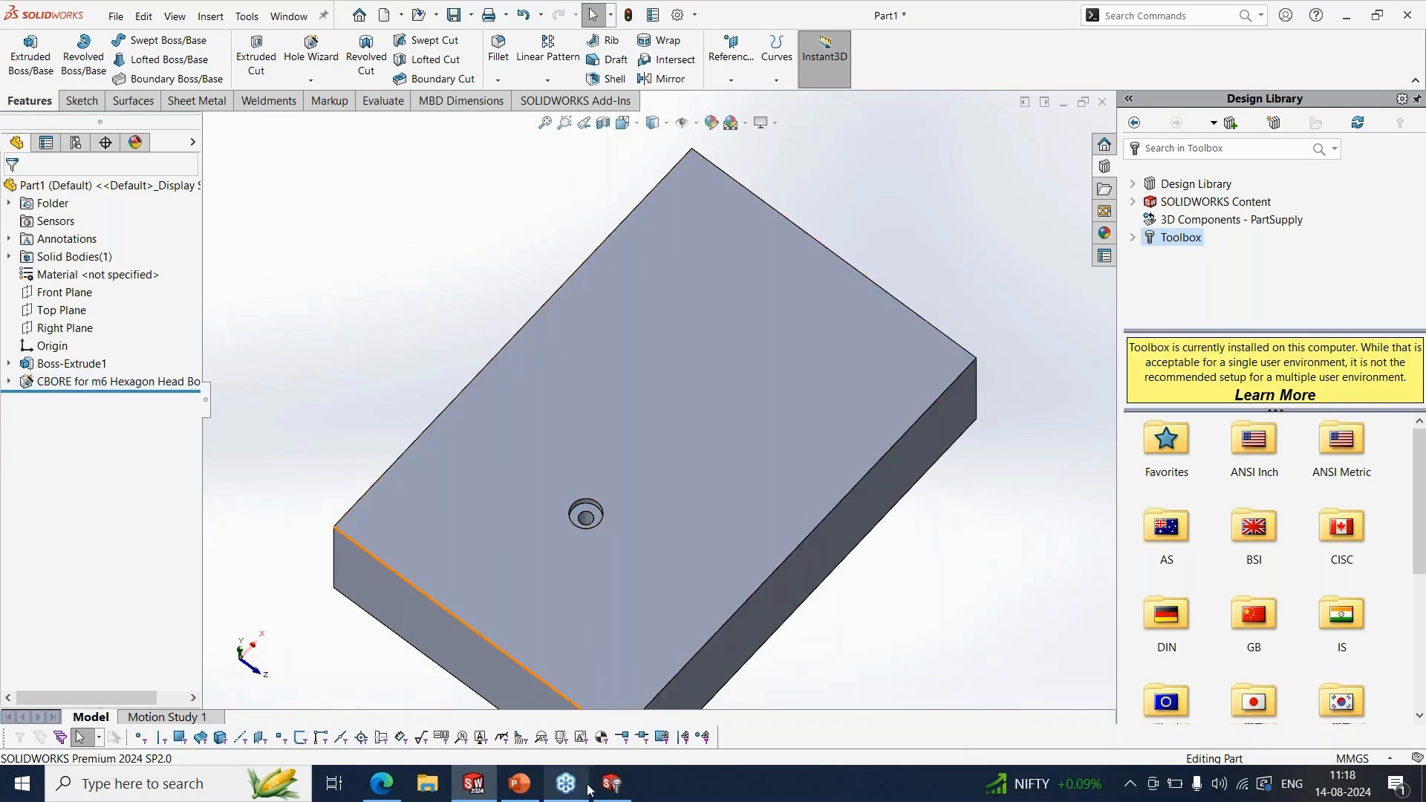
# Switch to the Toolbox settings and review the size tables of the other IS counterbore hole types, through Socket Head Cap Screw IS 2269.
pyautogui.click(612, 784)
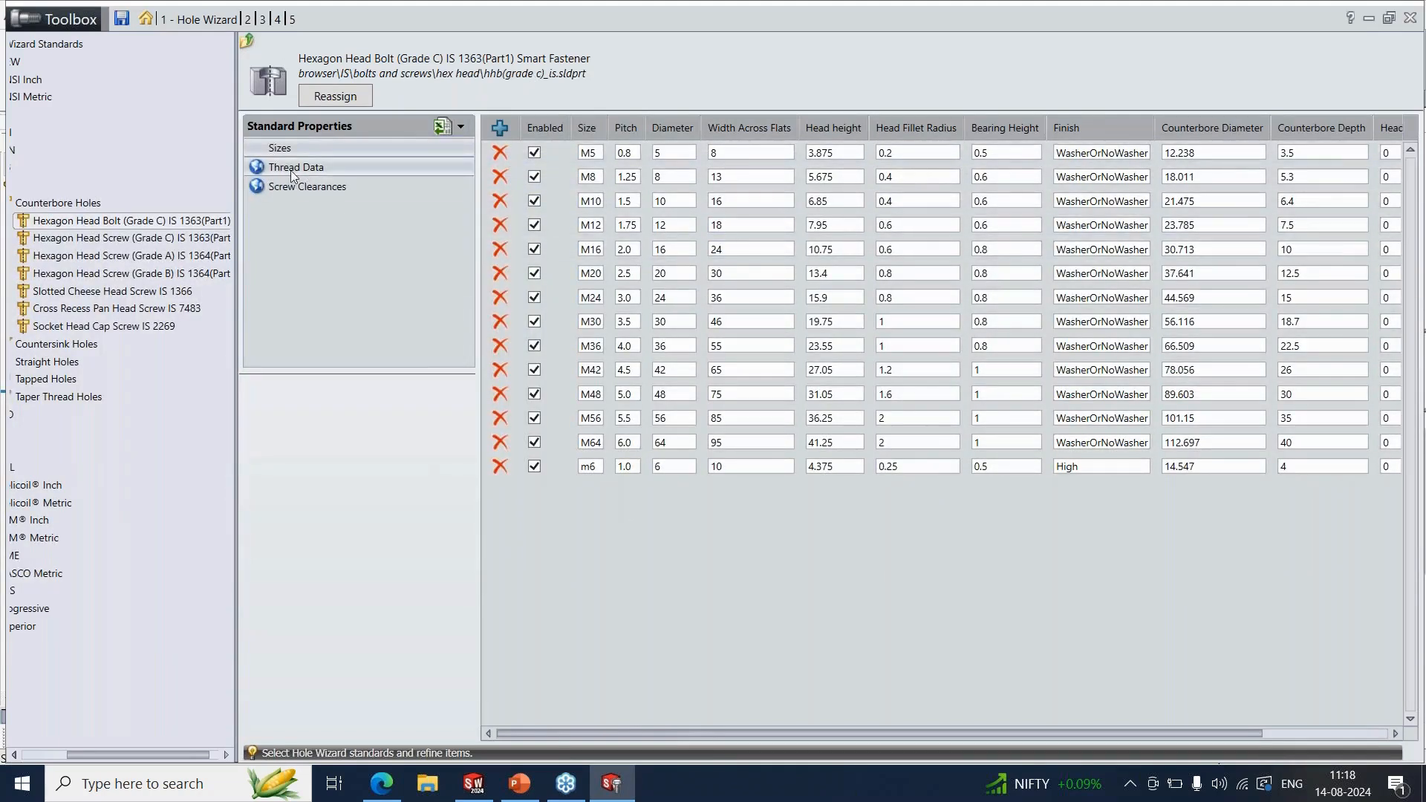
pyautogui.click(104, 240)
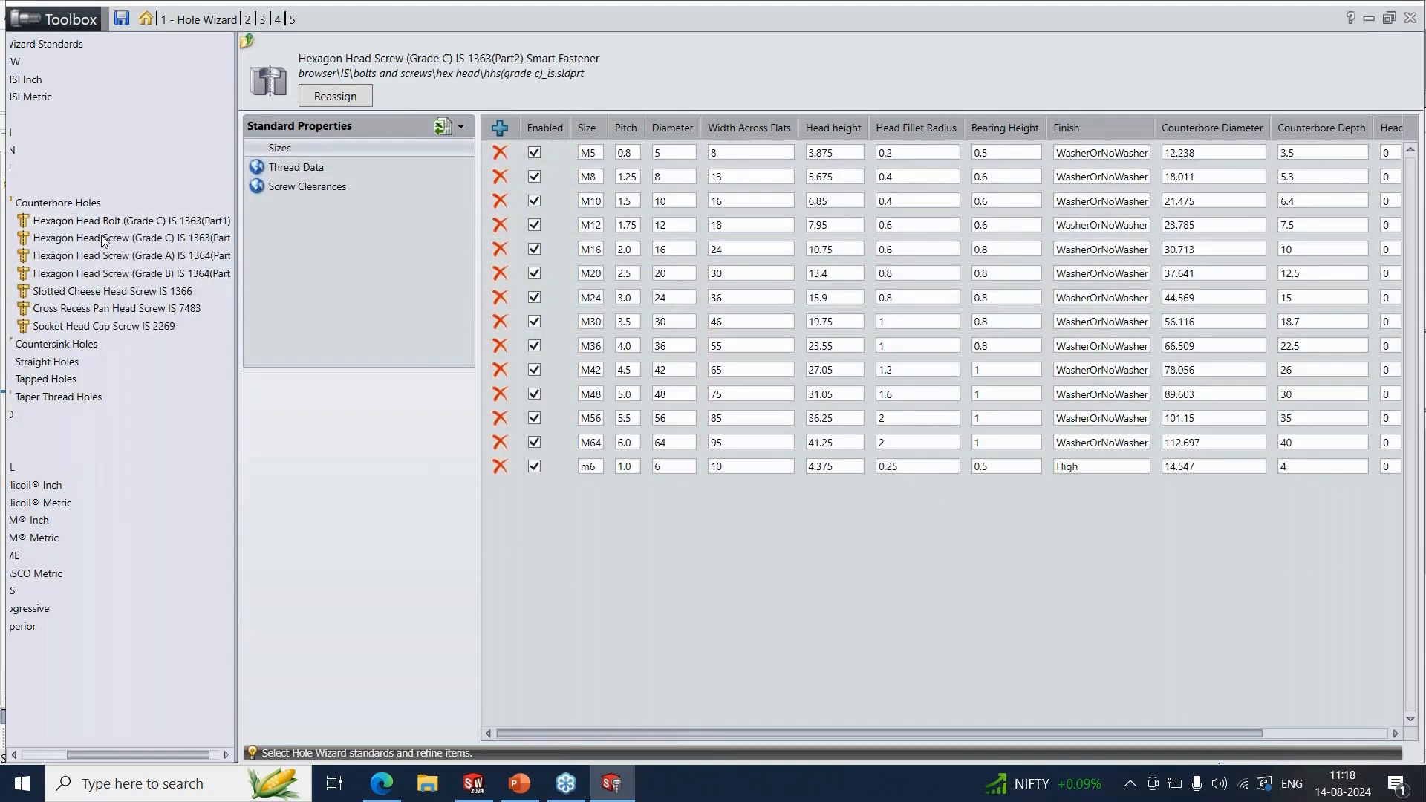
pyautogui.click(77, 274)
pyautogui.click(76, 291)
pyautogui.click(74, 308)
pyautogui.click(75, 327)
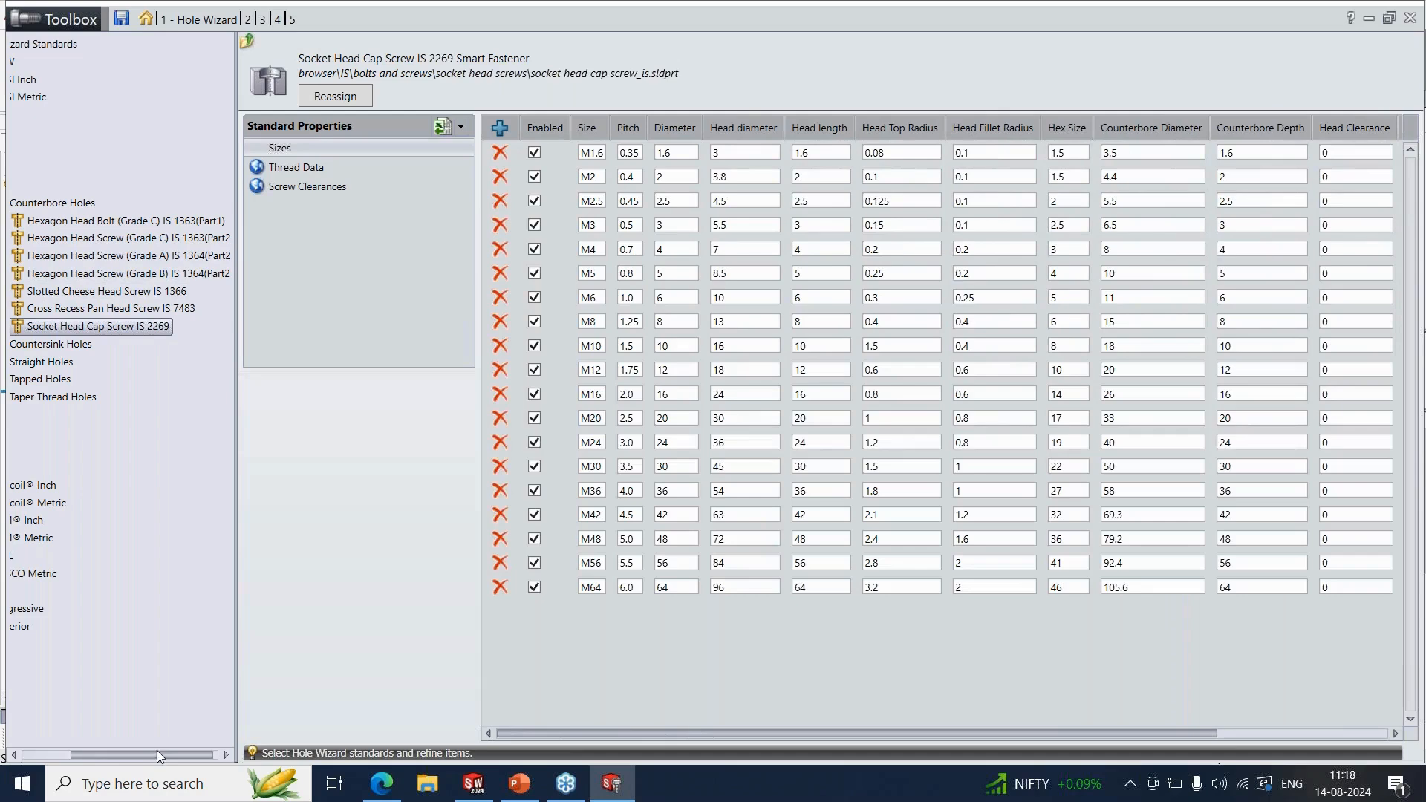
# Examine the thread data of the IS Hexagon Head Bolt (Grade C) counterbore hole, and return to its size table.
pyautogui.click(65, 204)
pyautogui.doubleClick(318, 81)
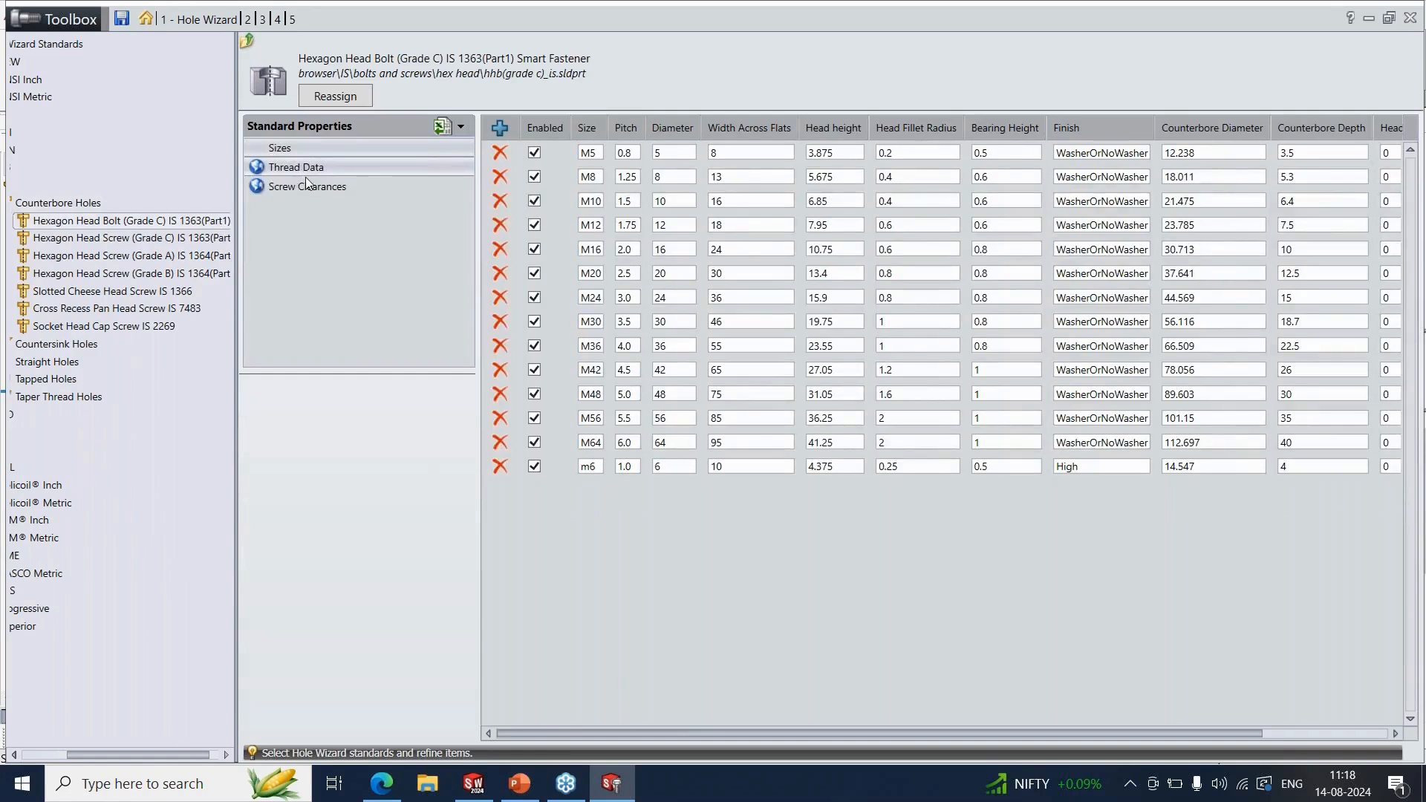
pyautogui.click(303, 170)
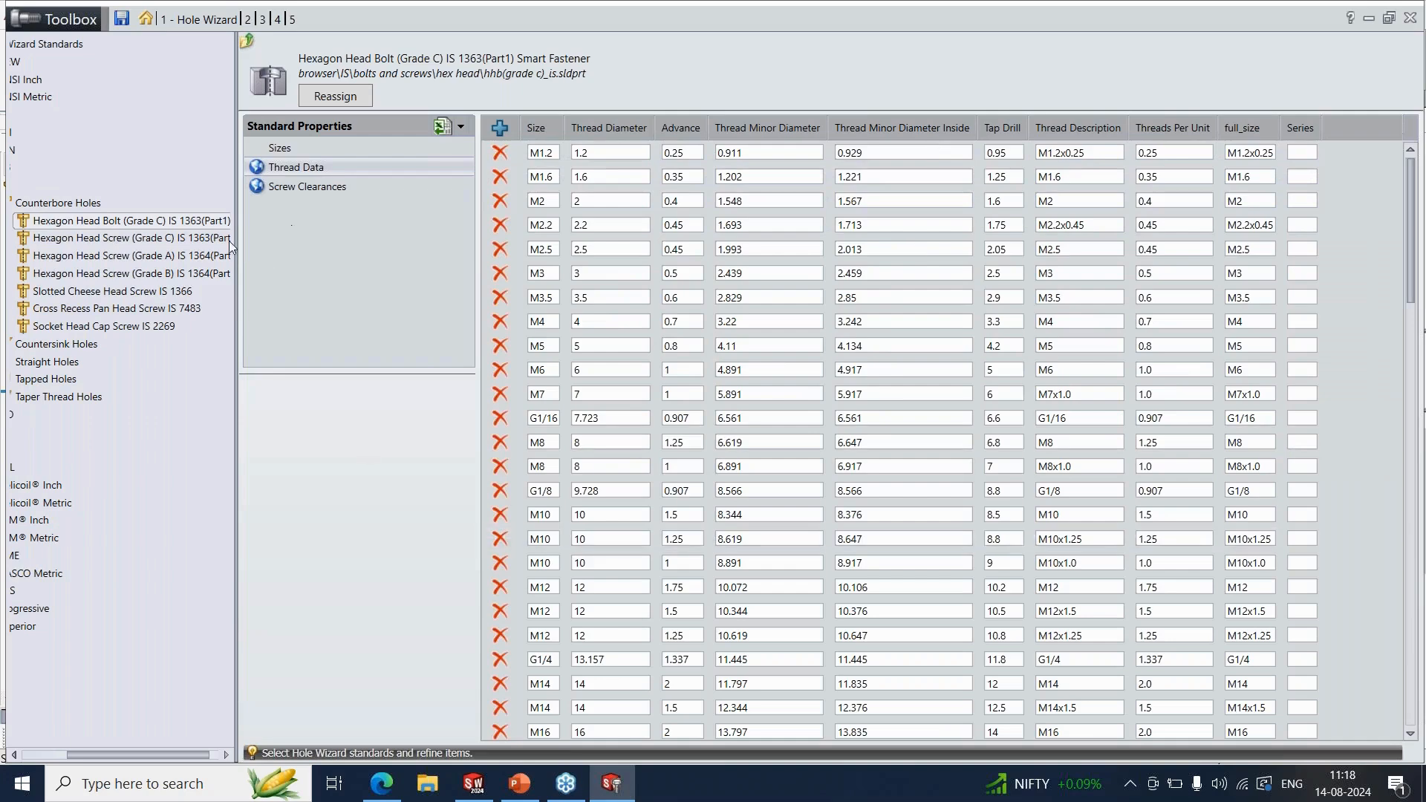
pyautogui.click(57, 205)
pyautogui.doubleClick(320, 121)
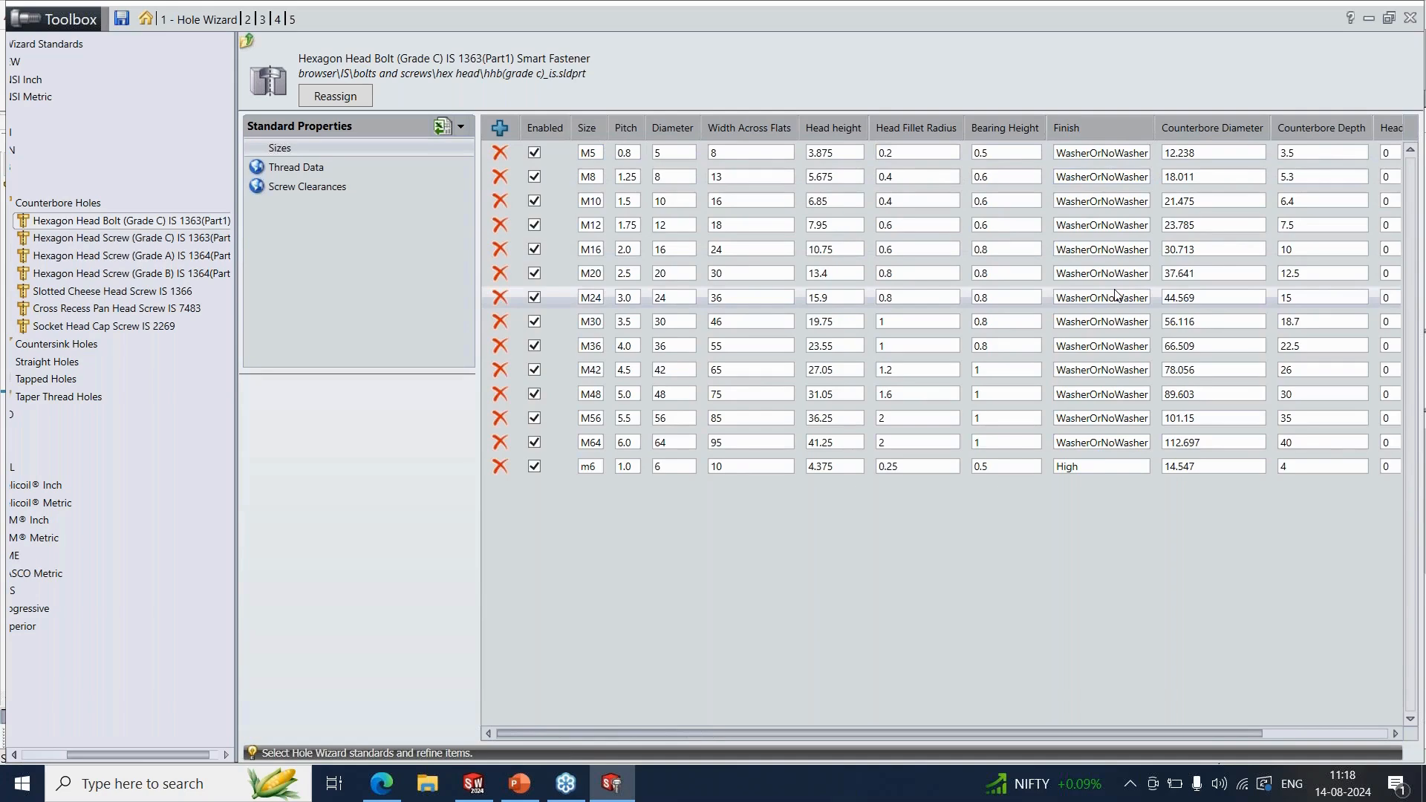
# Open the workbook NEW_Counterbore Holes_Hexagon Head Bolt (Grade C) IS 1363(Part1) from the desktop in Excel and view its Sizes sheet.
pyautogui.click(462, 130)
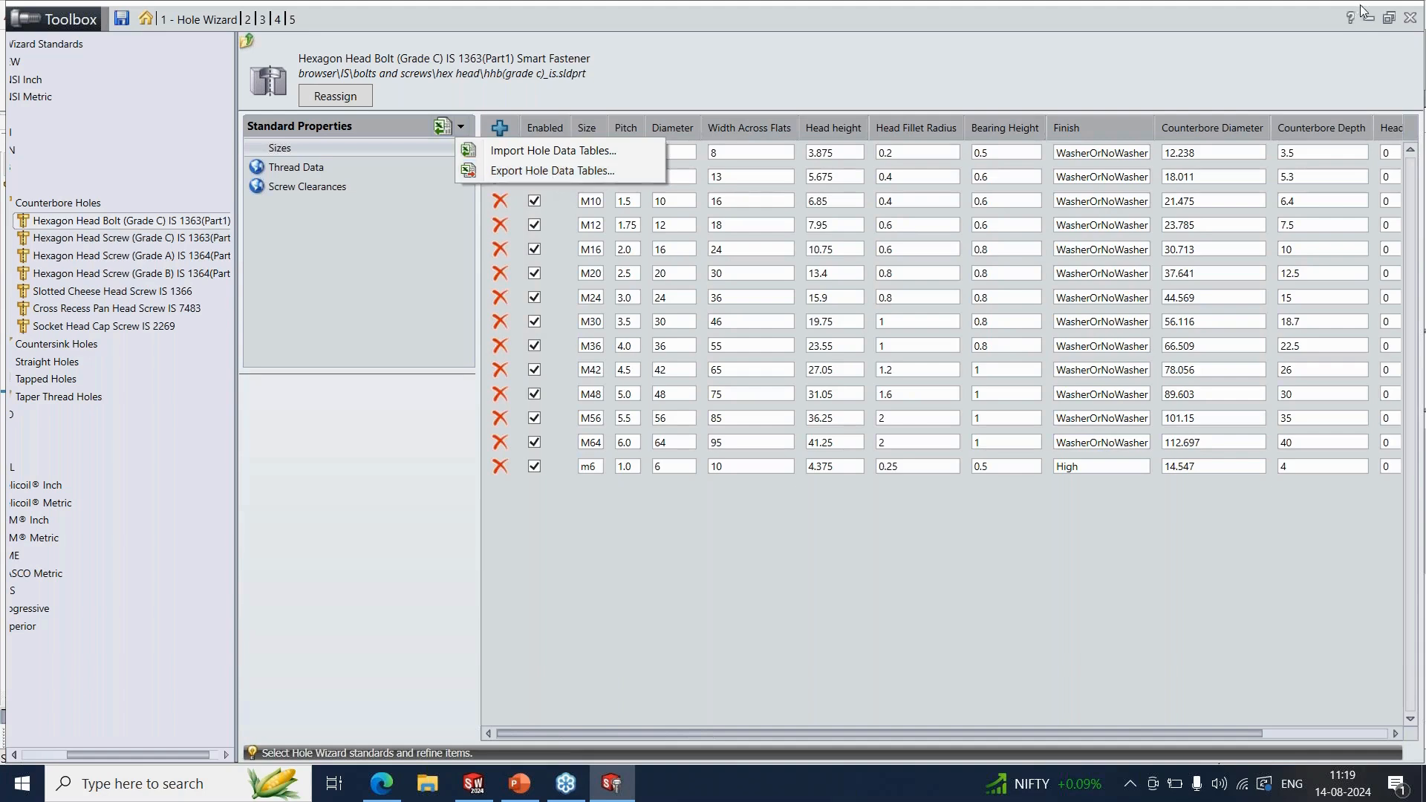
pyautogui.click(1425, 678)
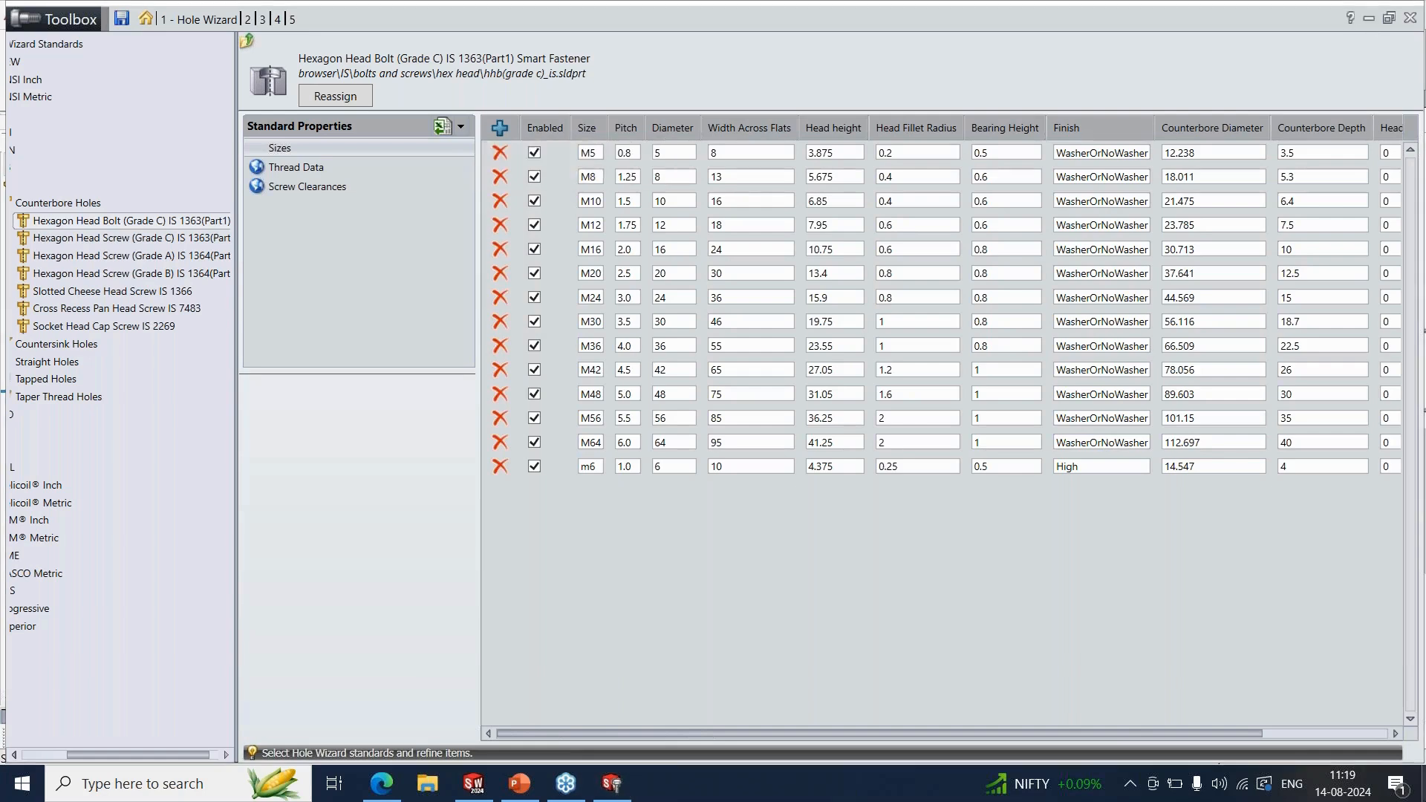
pyautogui.click(1425, 795)
pyautogui.doubleClick(36, 134)
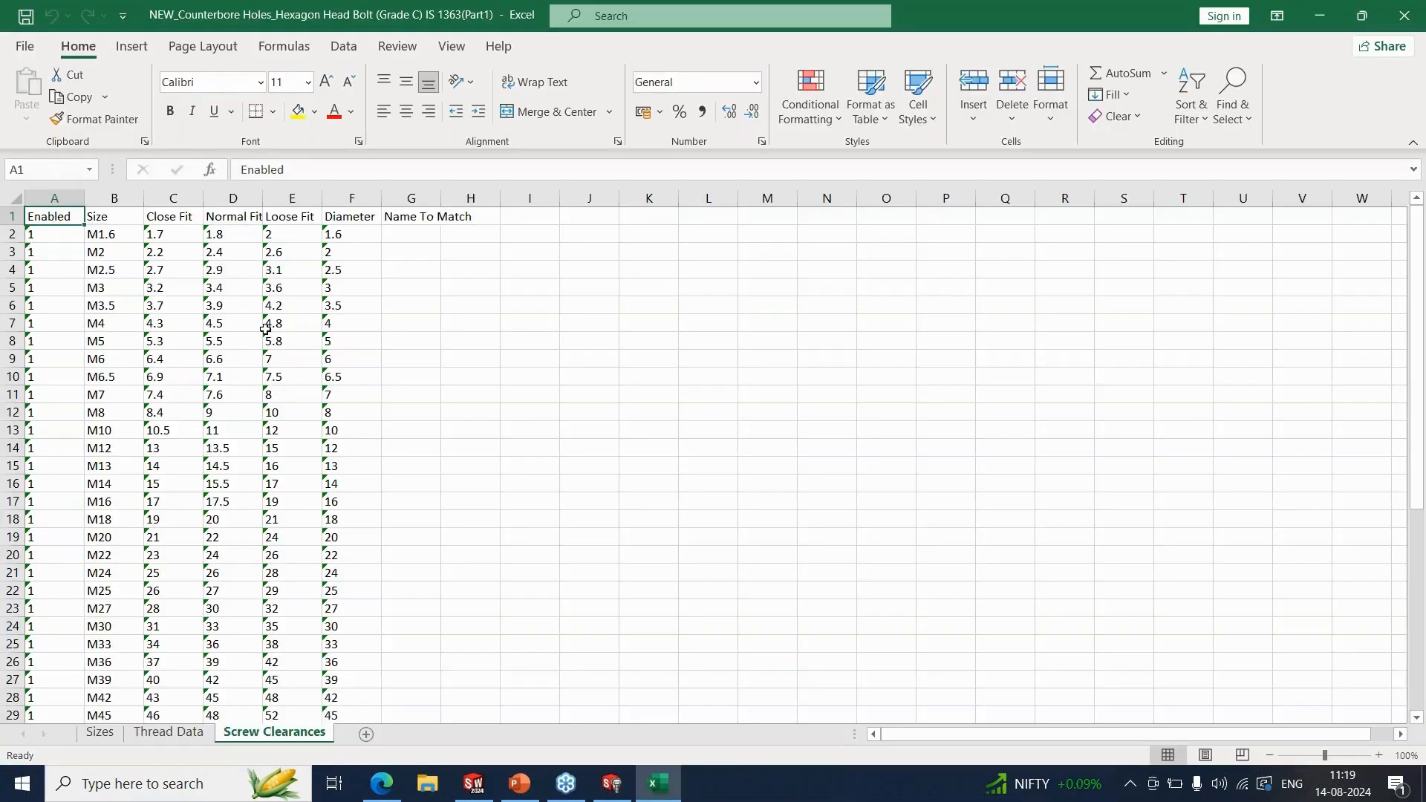
pyautogui.click(101, 733)
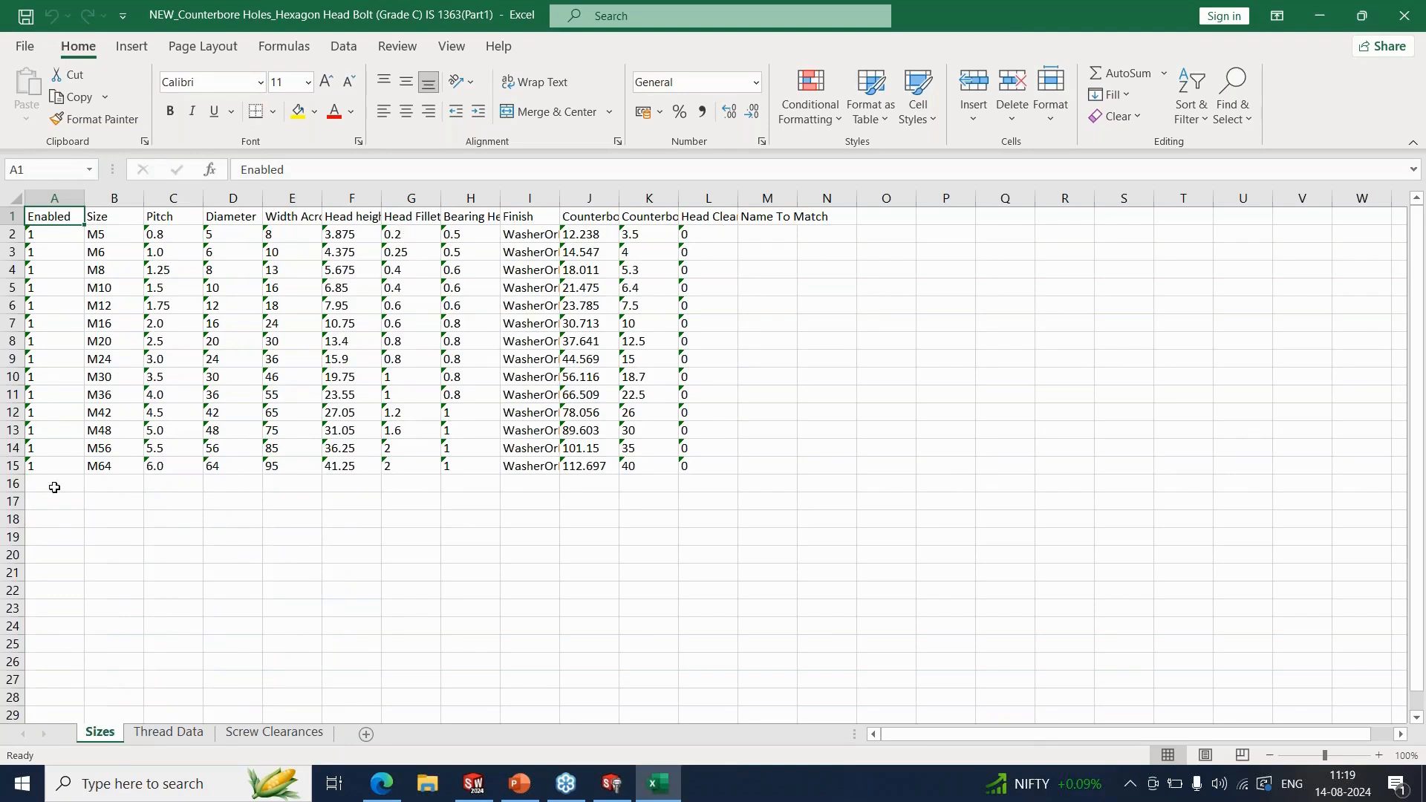
# Enter 1 in cell A16 of the Sizes sheet, and close the workbook without saving.
pyautogui.click(52, 486)
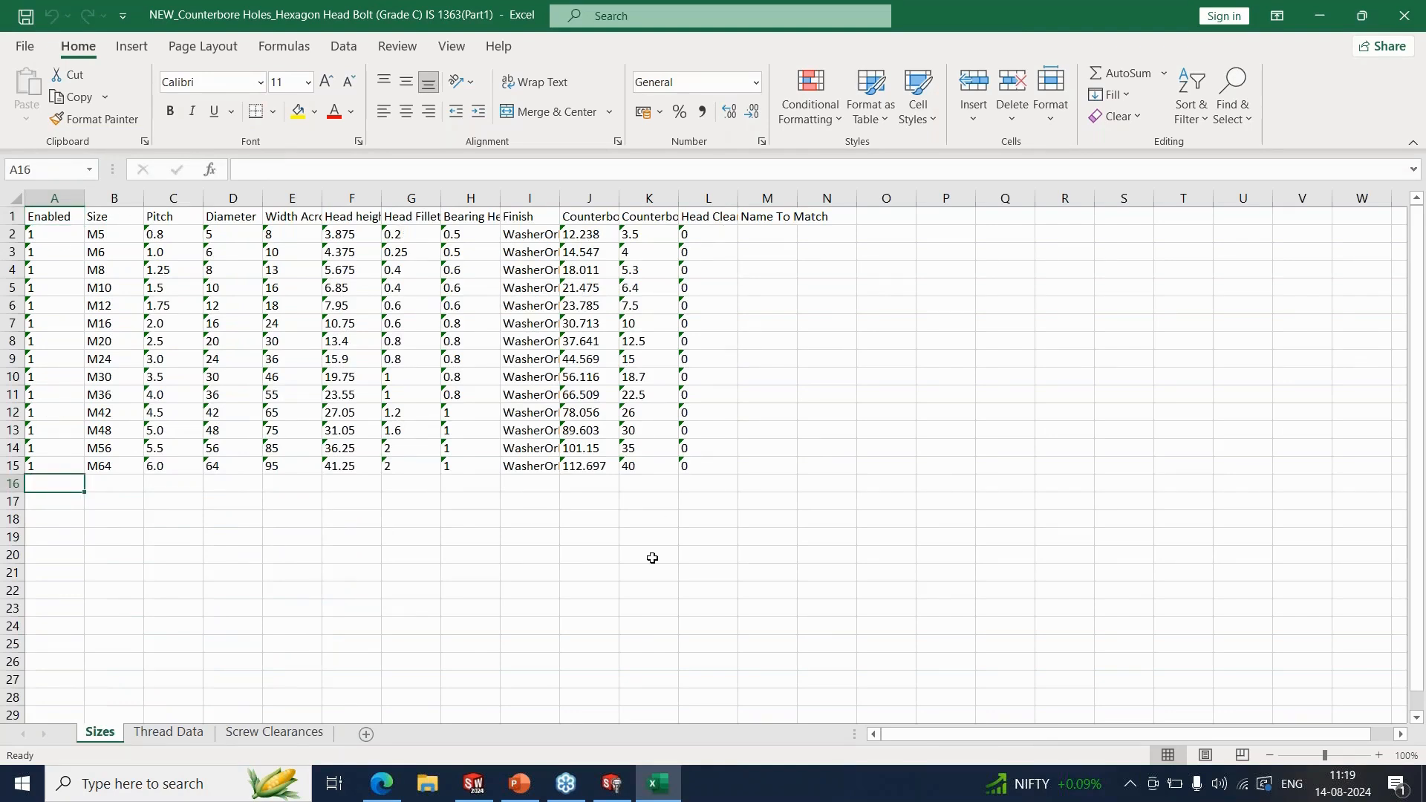
pyautogui.write('1')
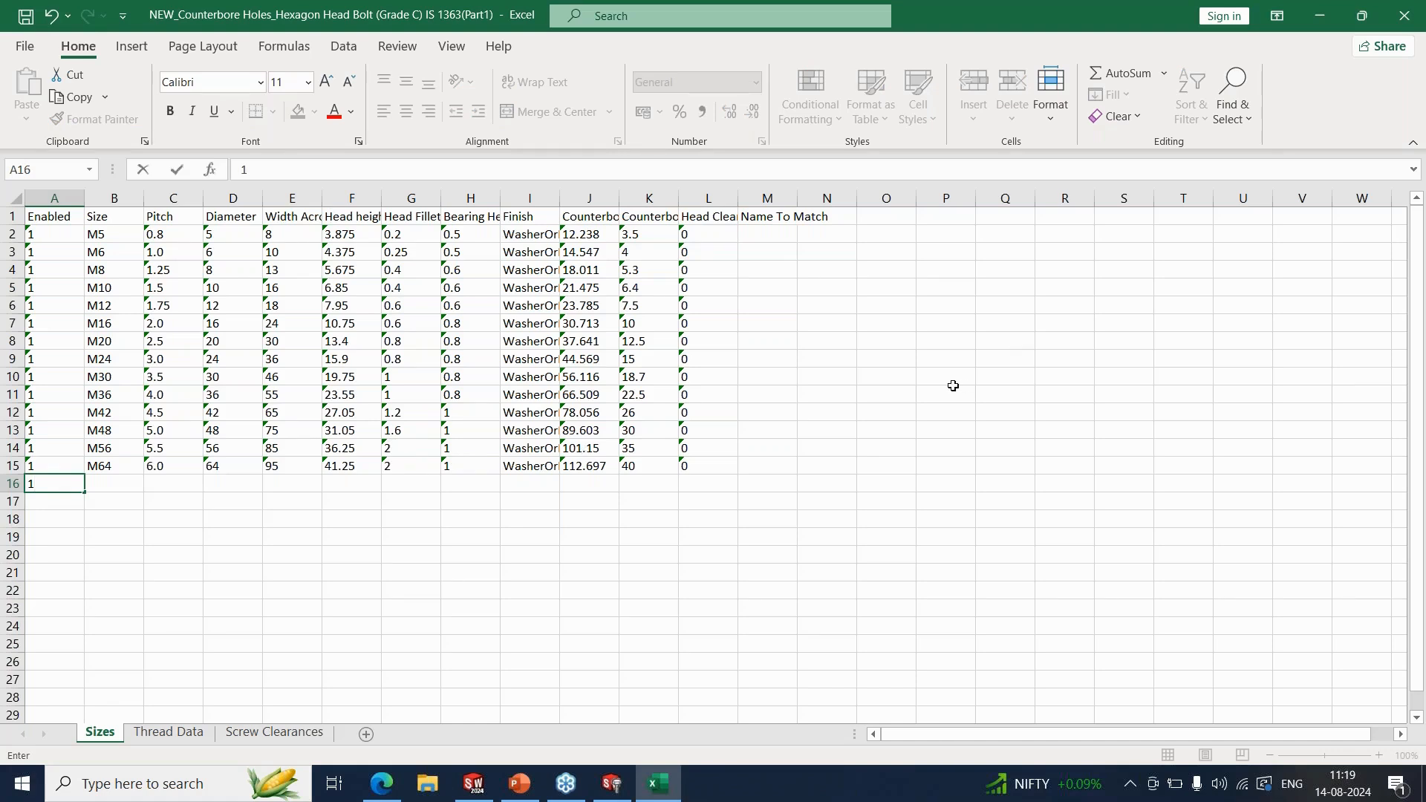
pyautogui.click(1416, 7)
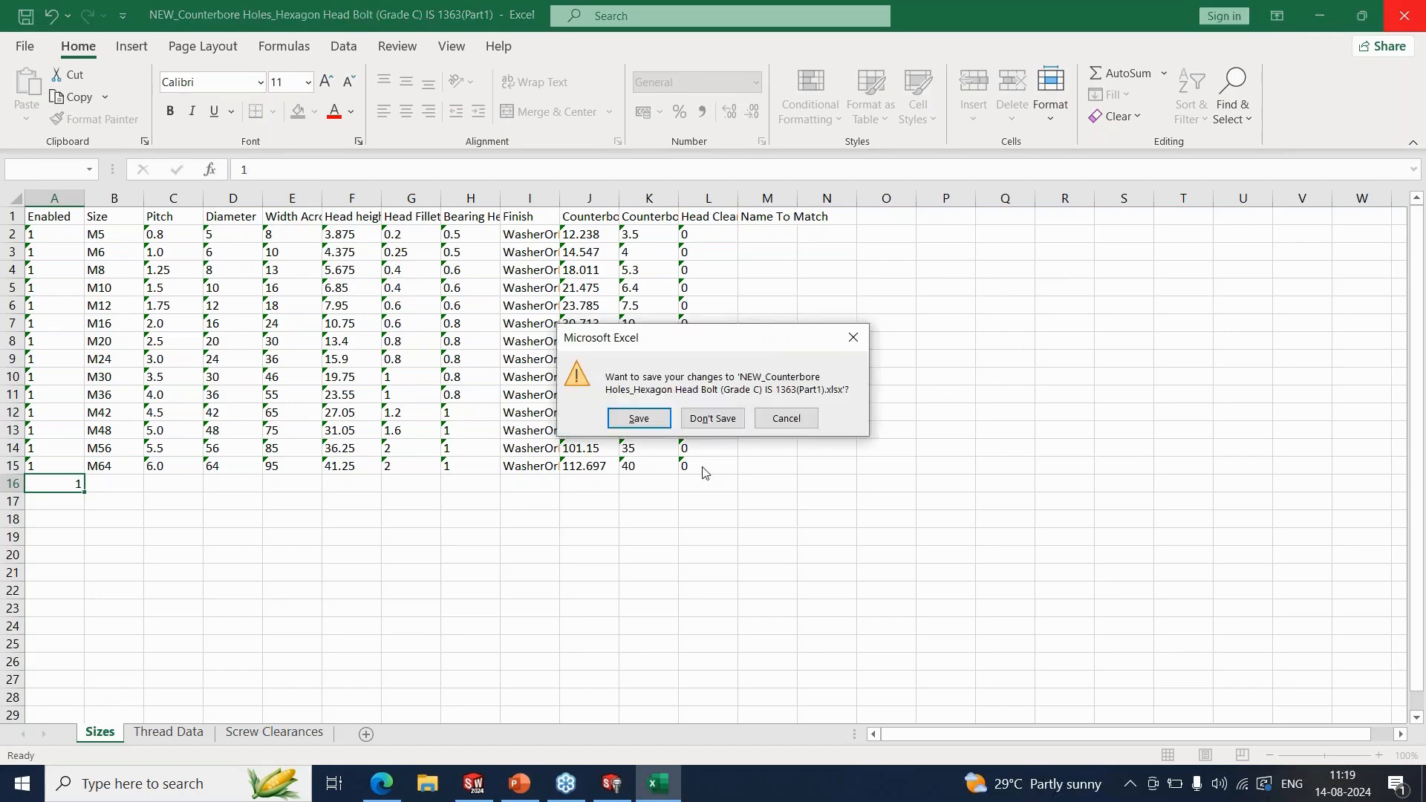
pyautogui.click(713, 418)
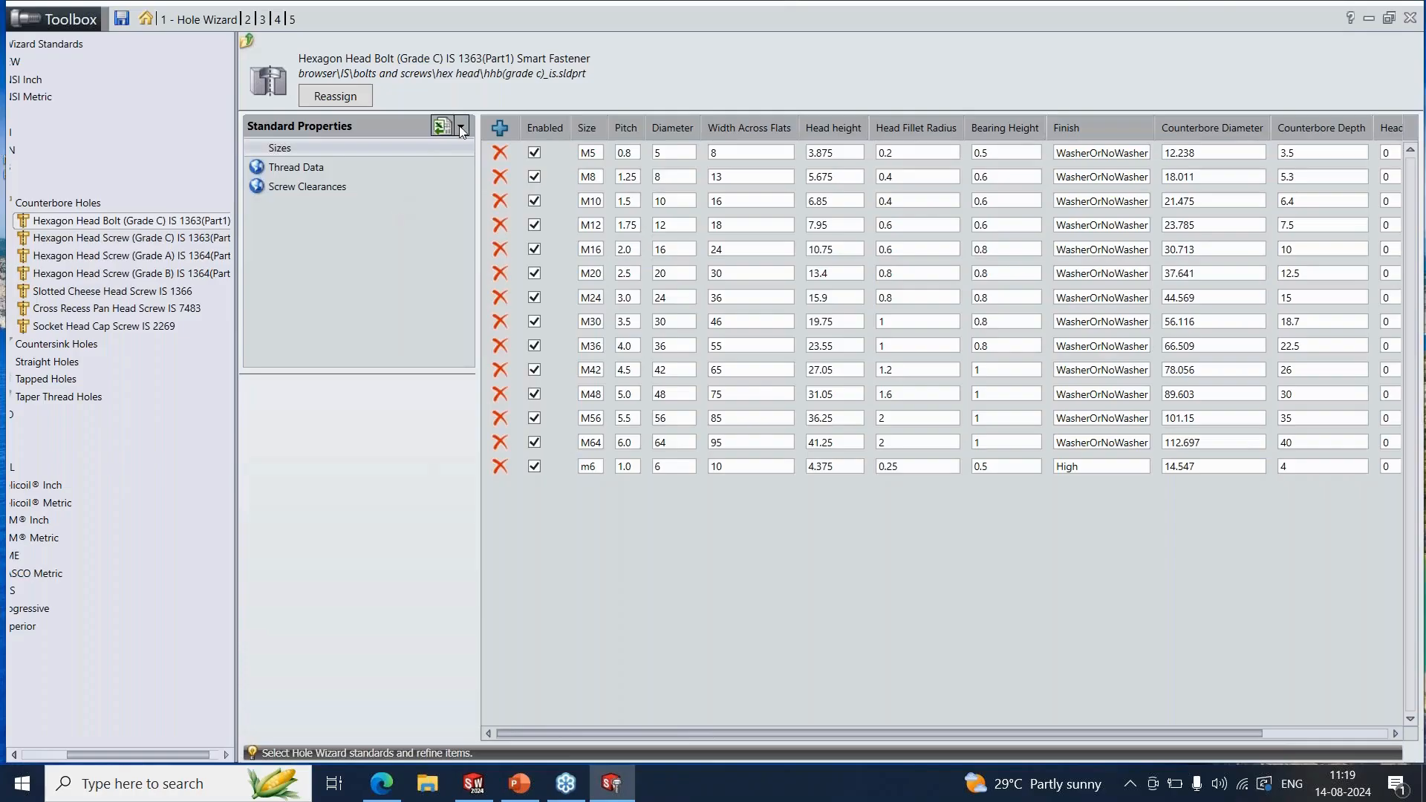
pyautogui.click(461, 126)
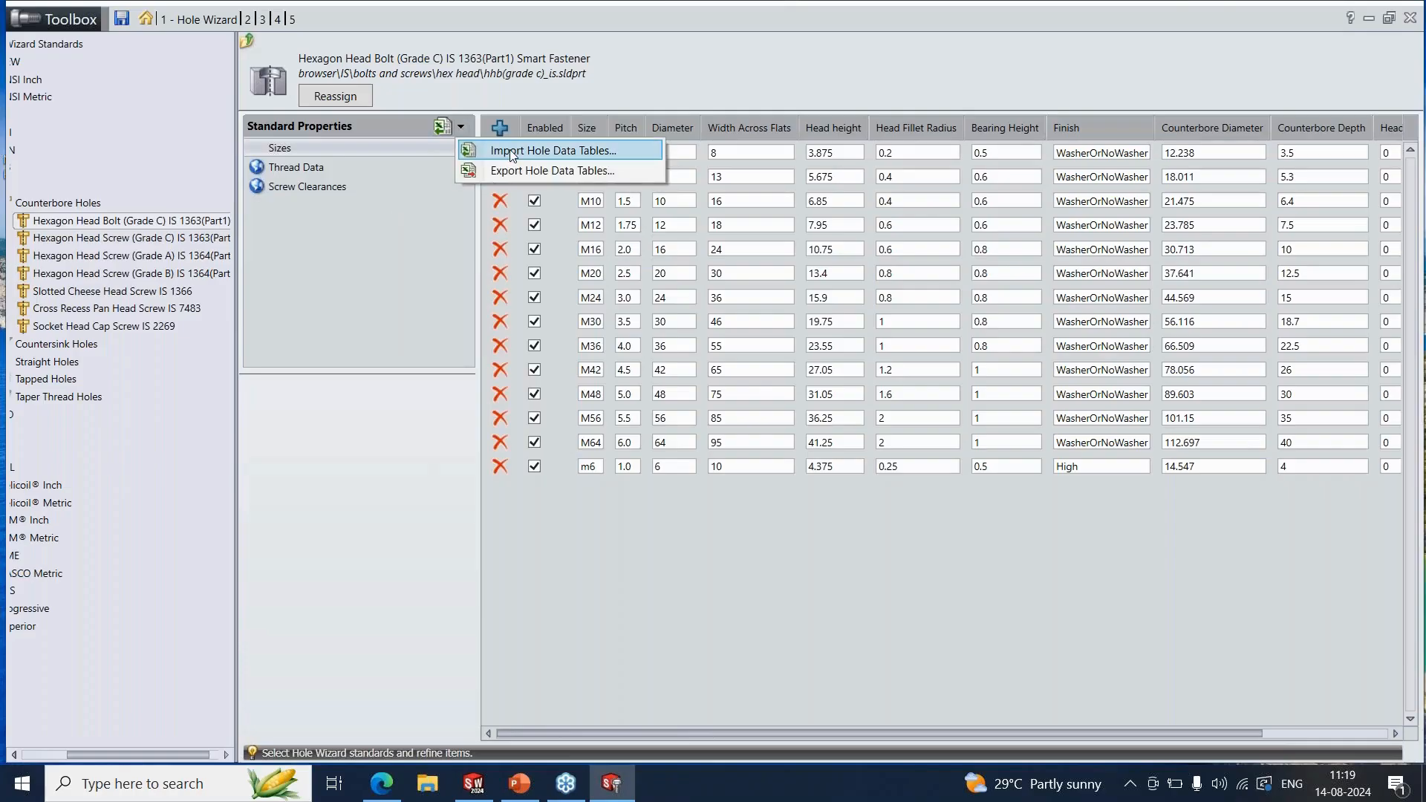
pyautogui.click(511, 151)
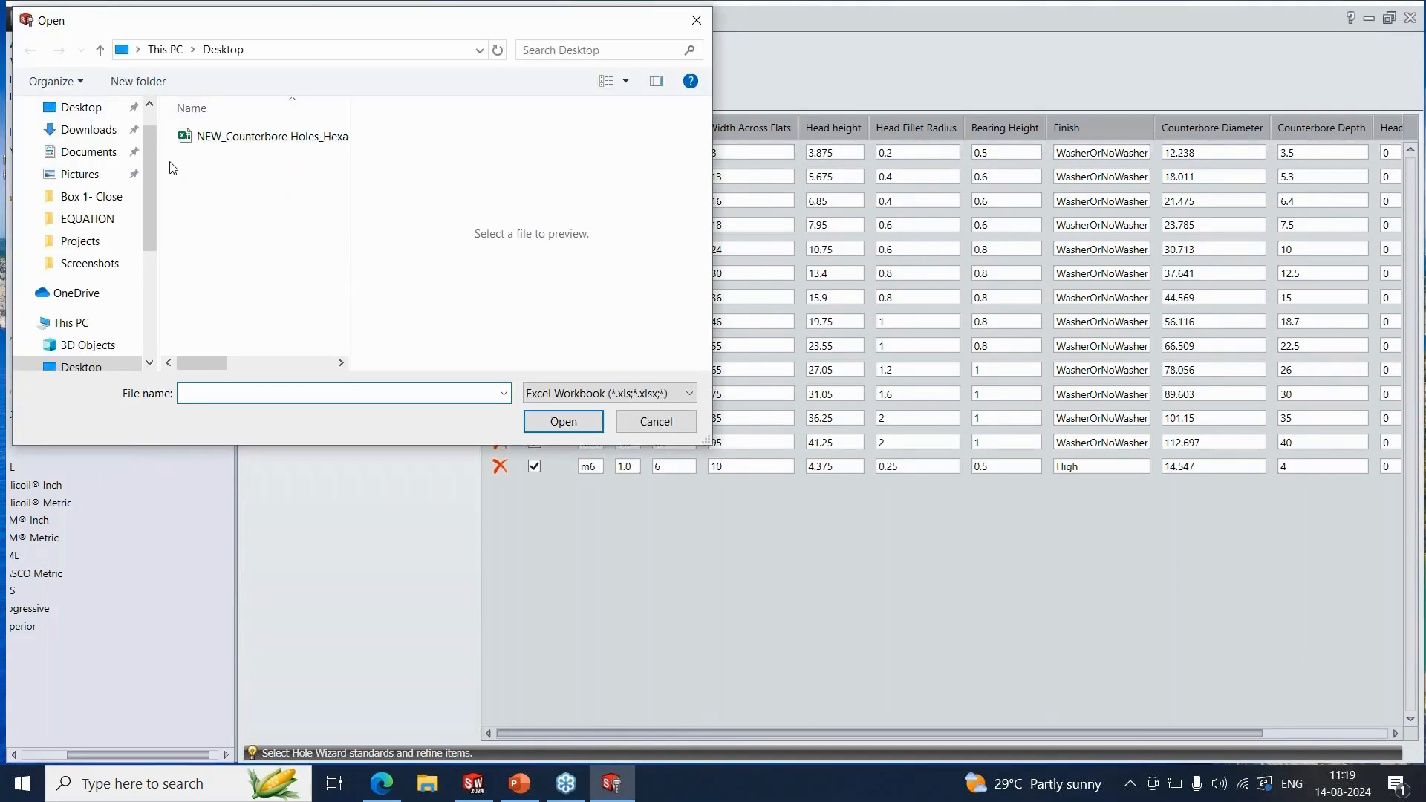
pyautogui.click(243, 141)
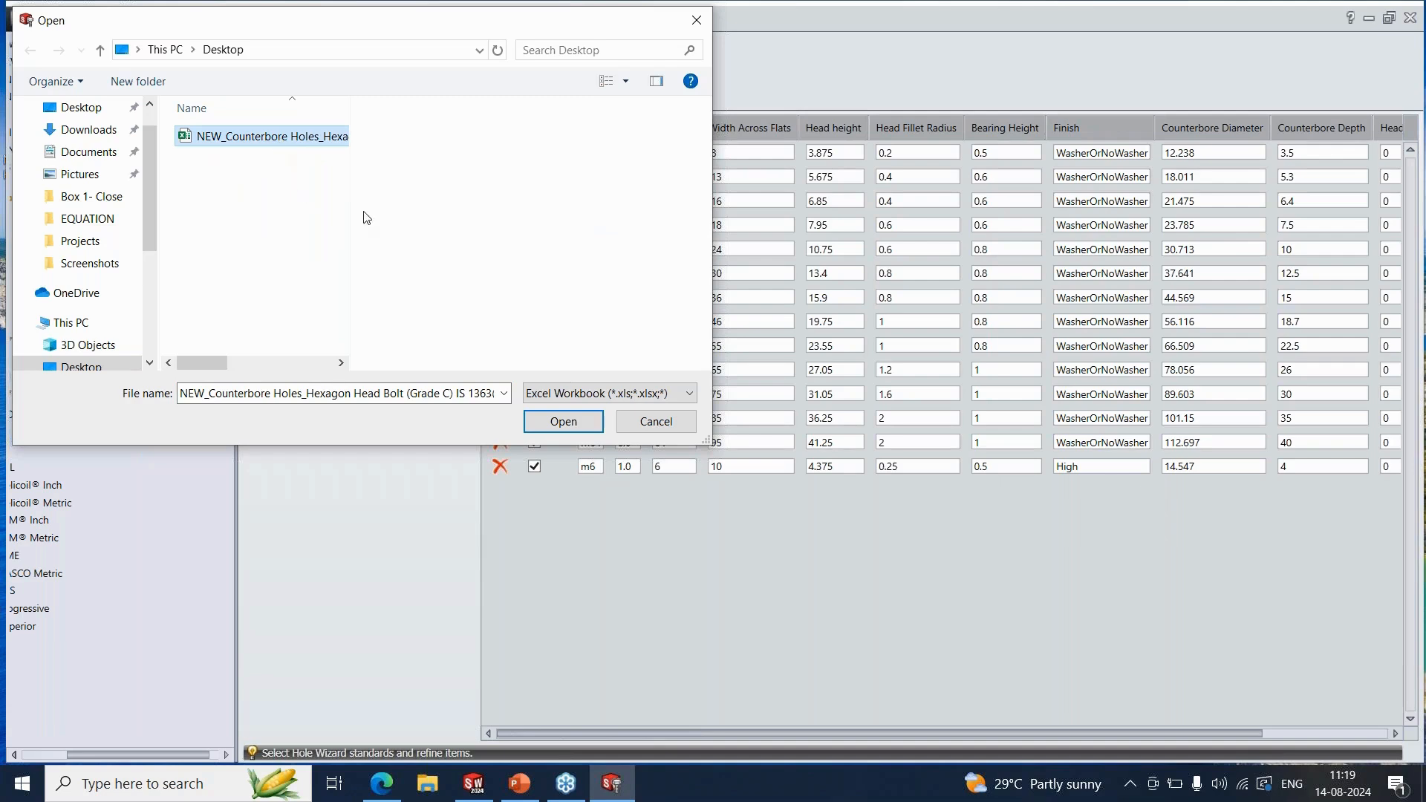
pyautogui.click(645, 422)
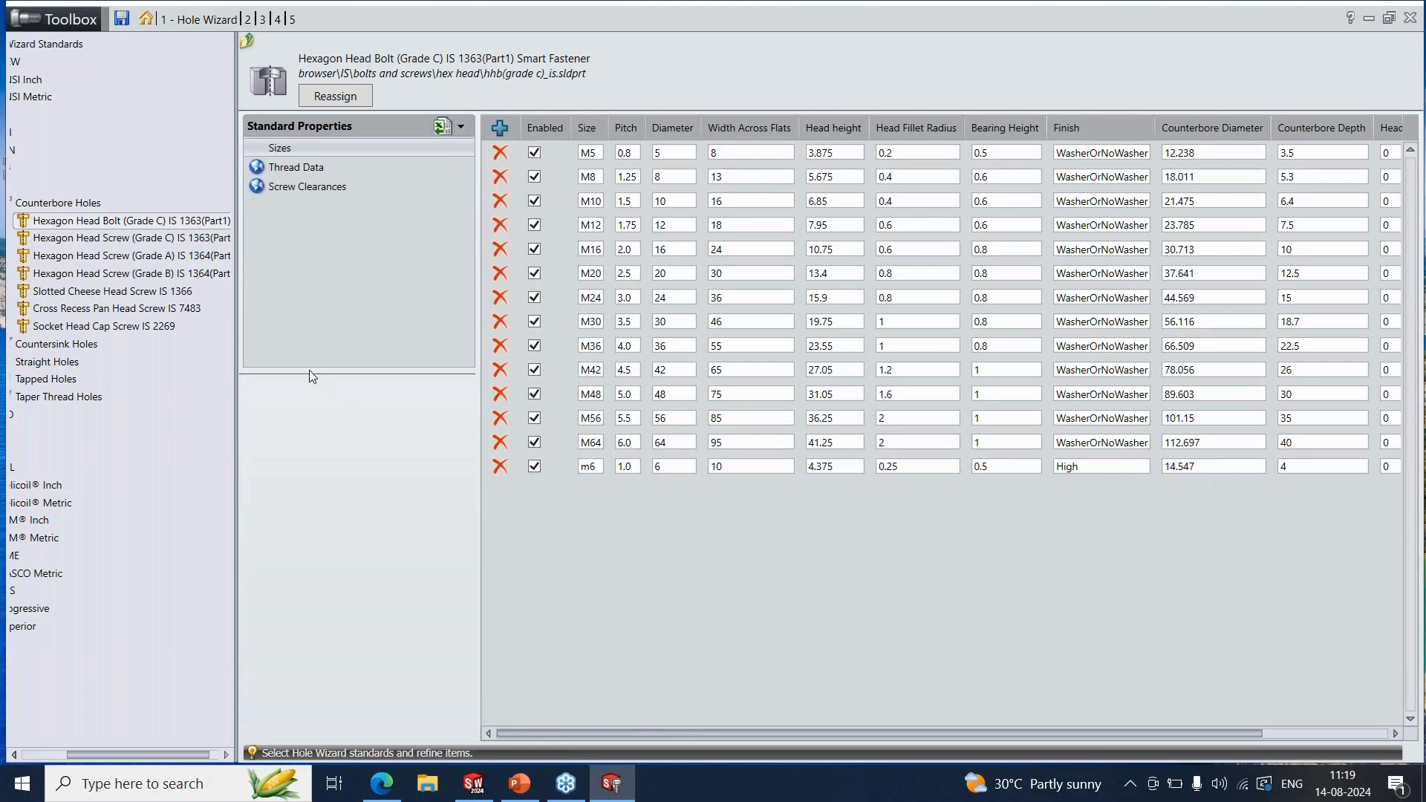
pyautogui.moveTo(132, 756); pyautogui.dragTo(88, 756)
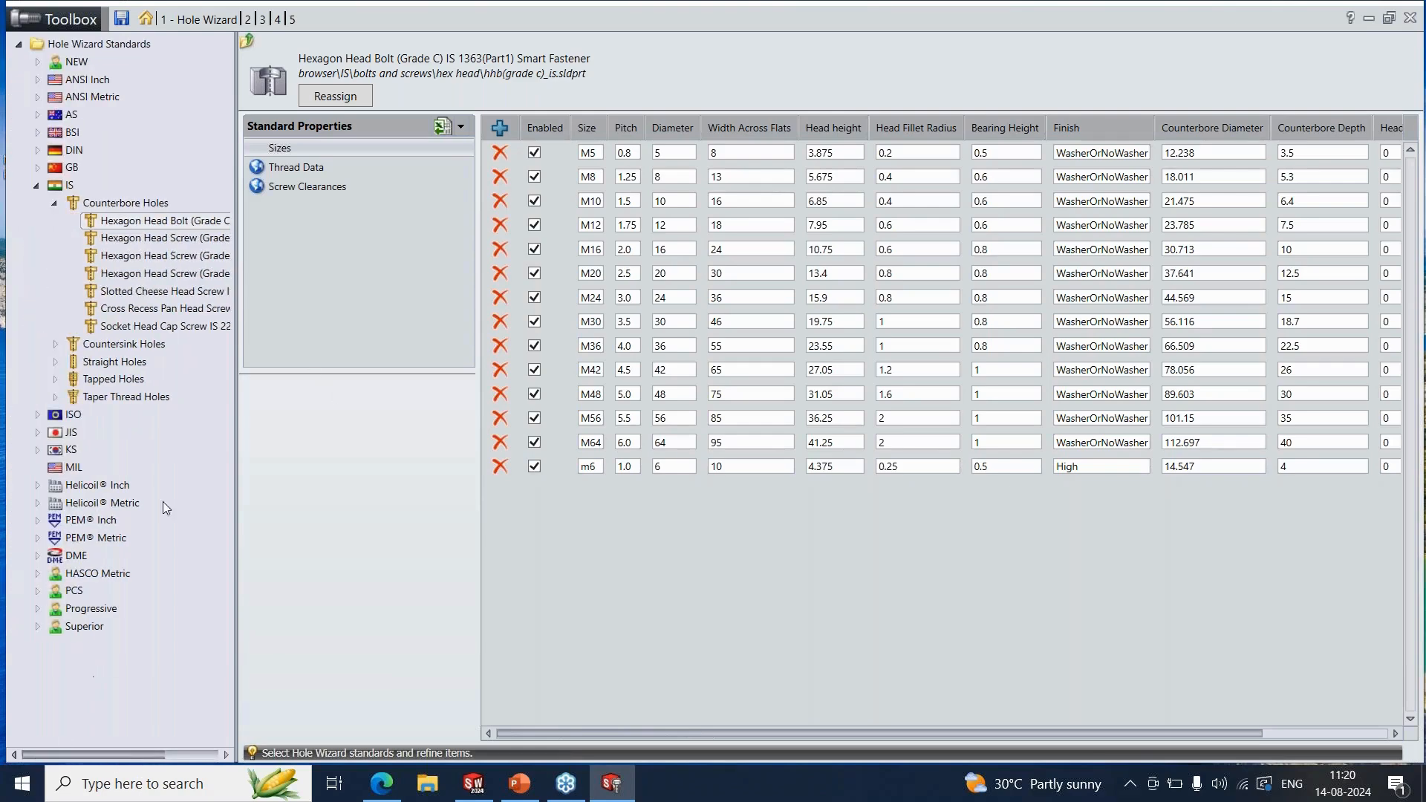
# Leave the Hole Wizard standards, open the hardware customization, and allow custom configuration names for all Toolbox standards.
pyautogui.click(55, 203)
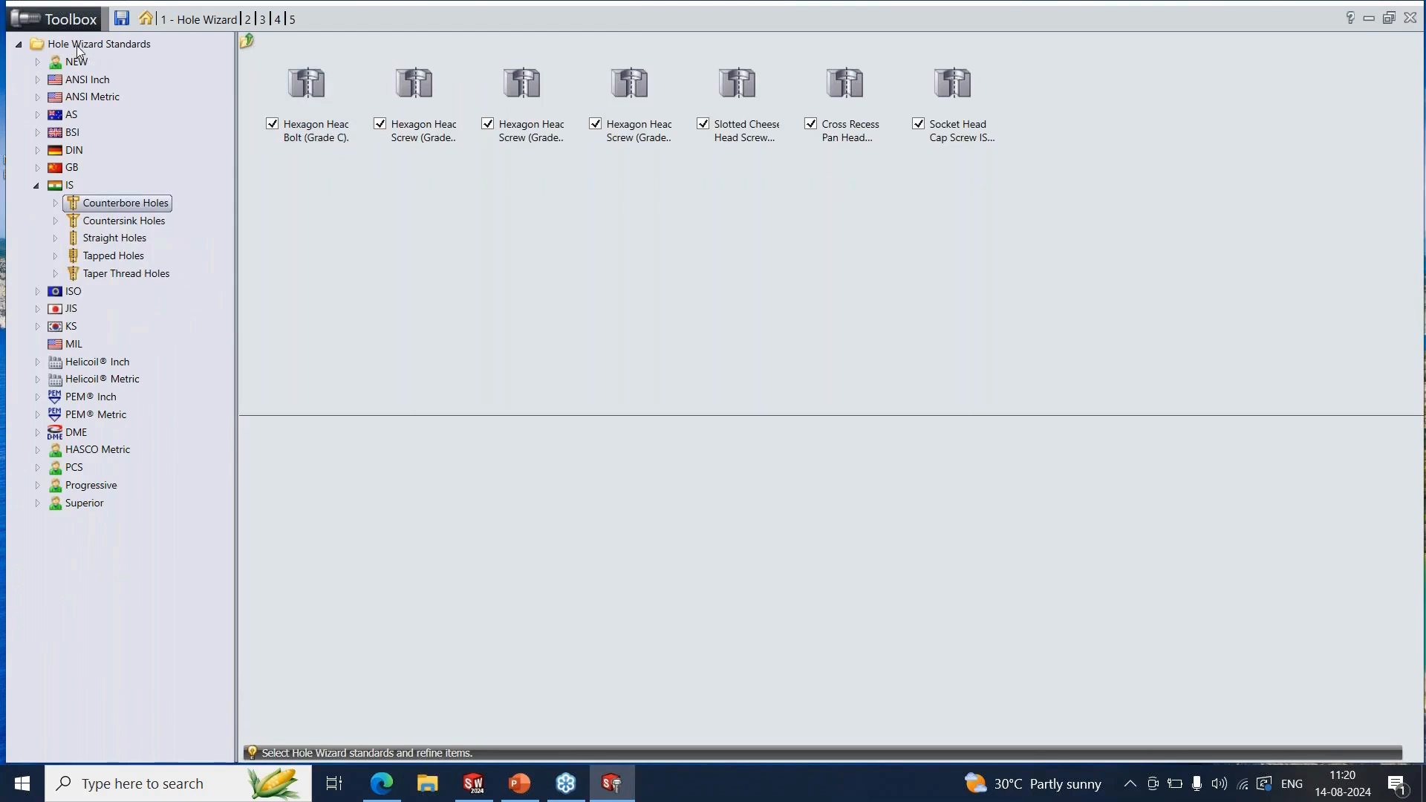
pyautogui.click(146, 18)
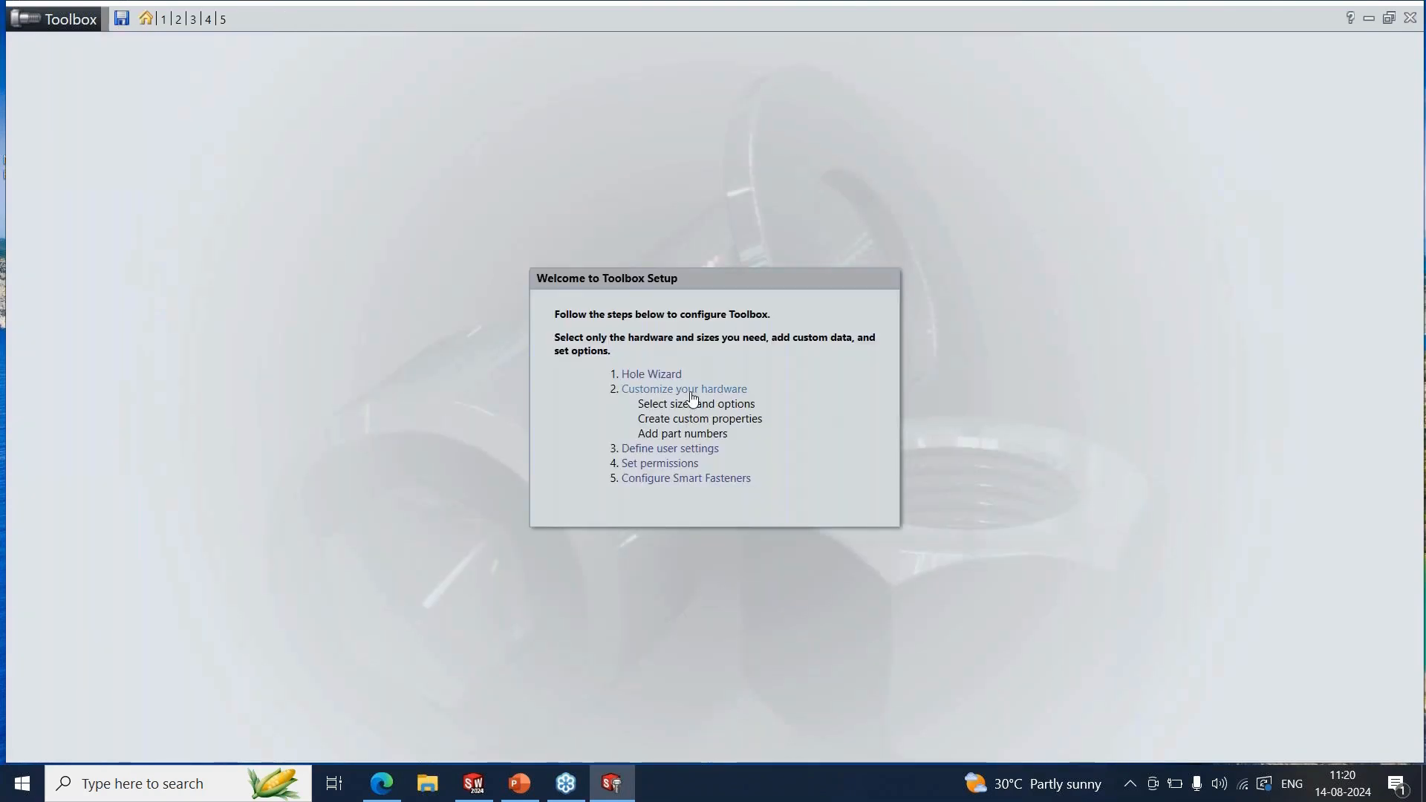
pyautogui.click(691, 389)
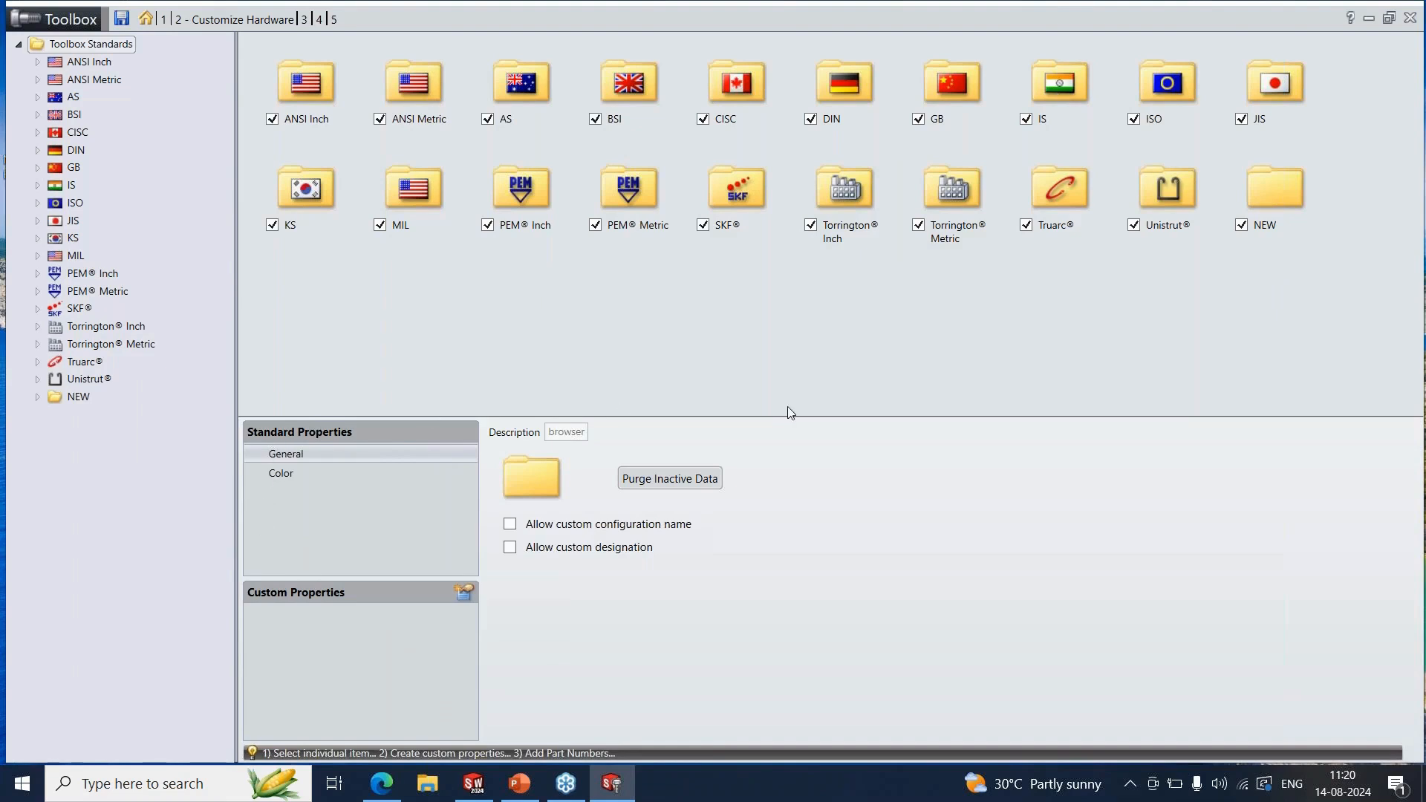
pyautogui.click(510, 525)
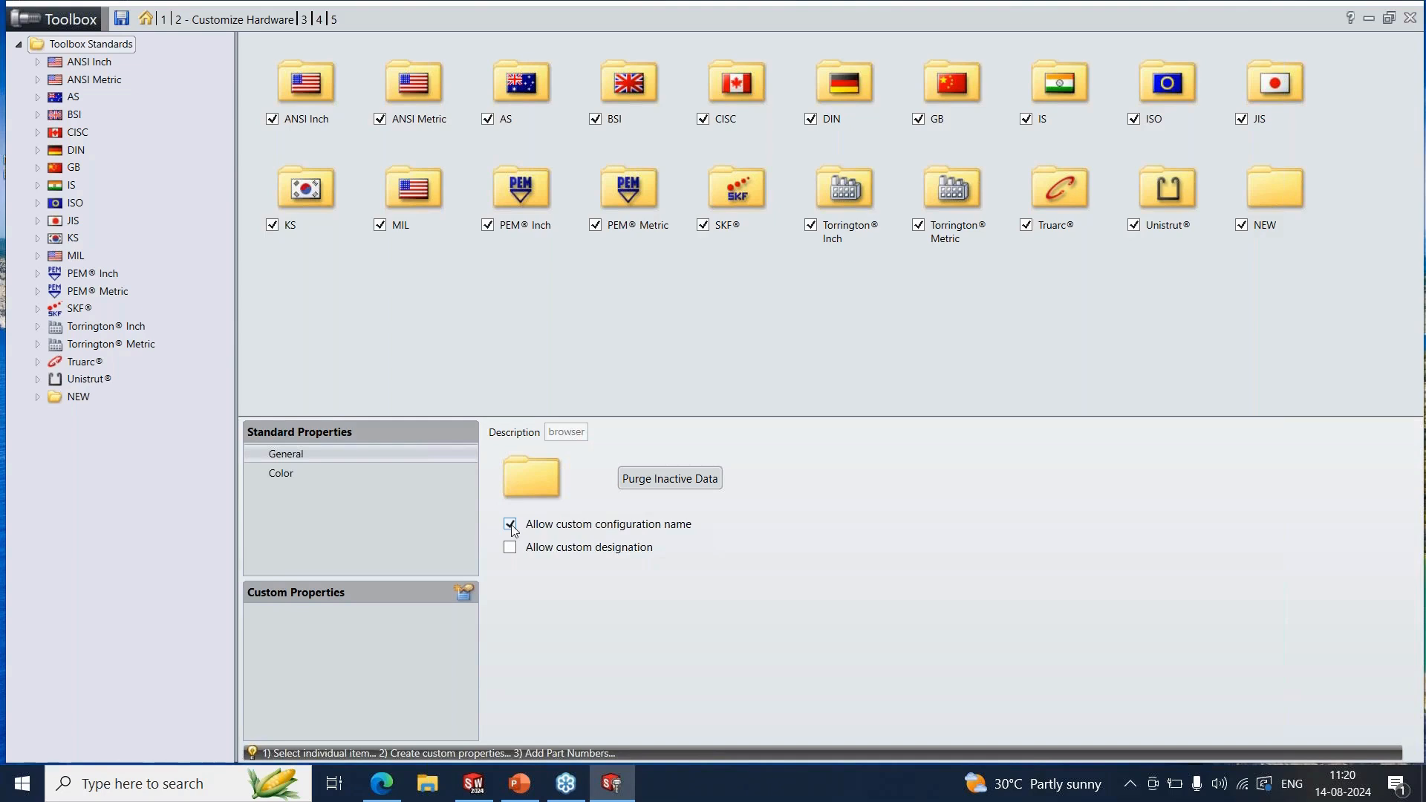
# Open the Hexagon Fit Bolt IS 3640 among the IS hex head bolts and view its configuration table.
pyautogui.doubleClick(1058, 85)
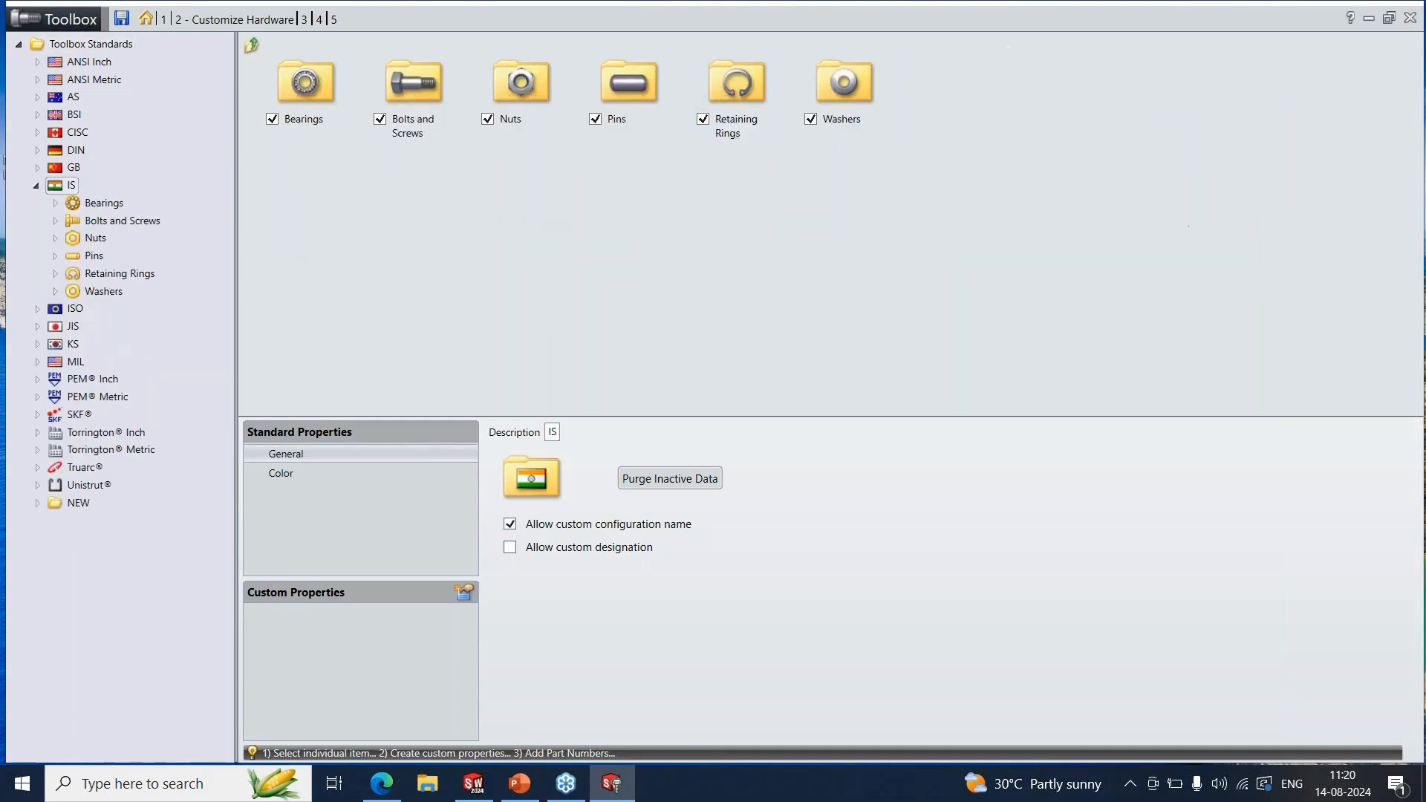
pyautogui.doubleClick(414, 88)
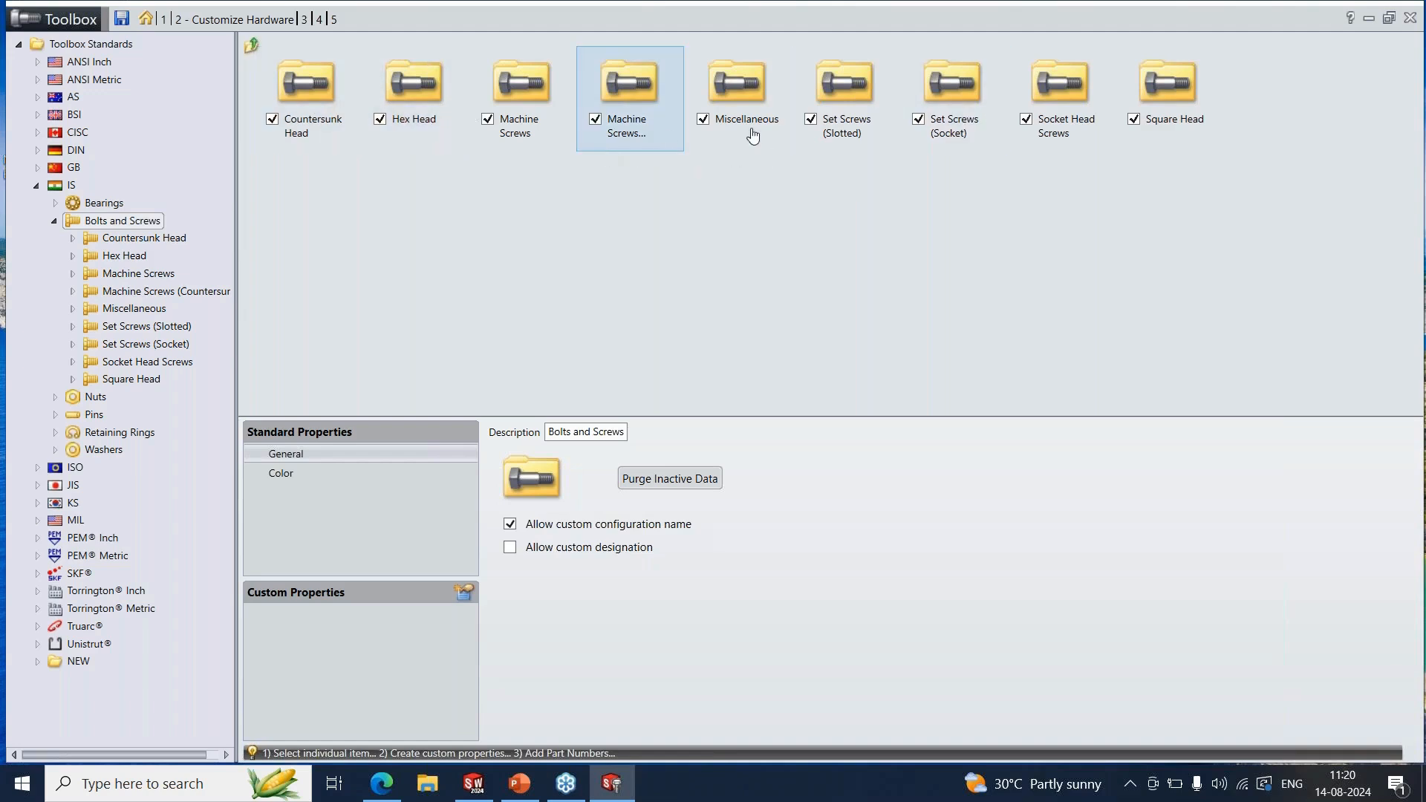
pyautogui.doubleClick(414, 87)
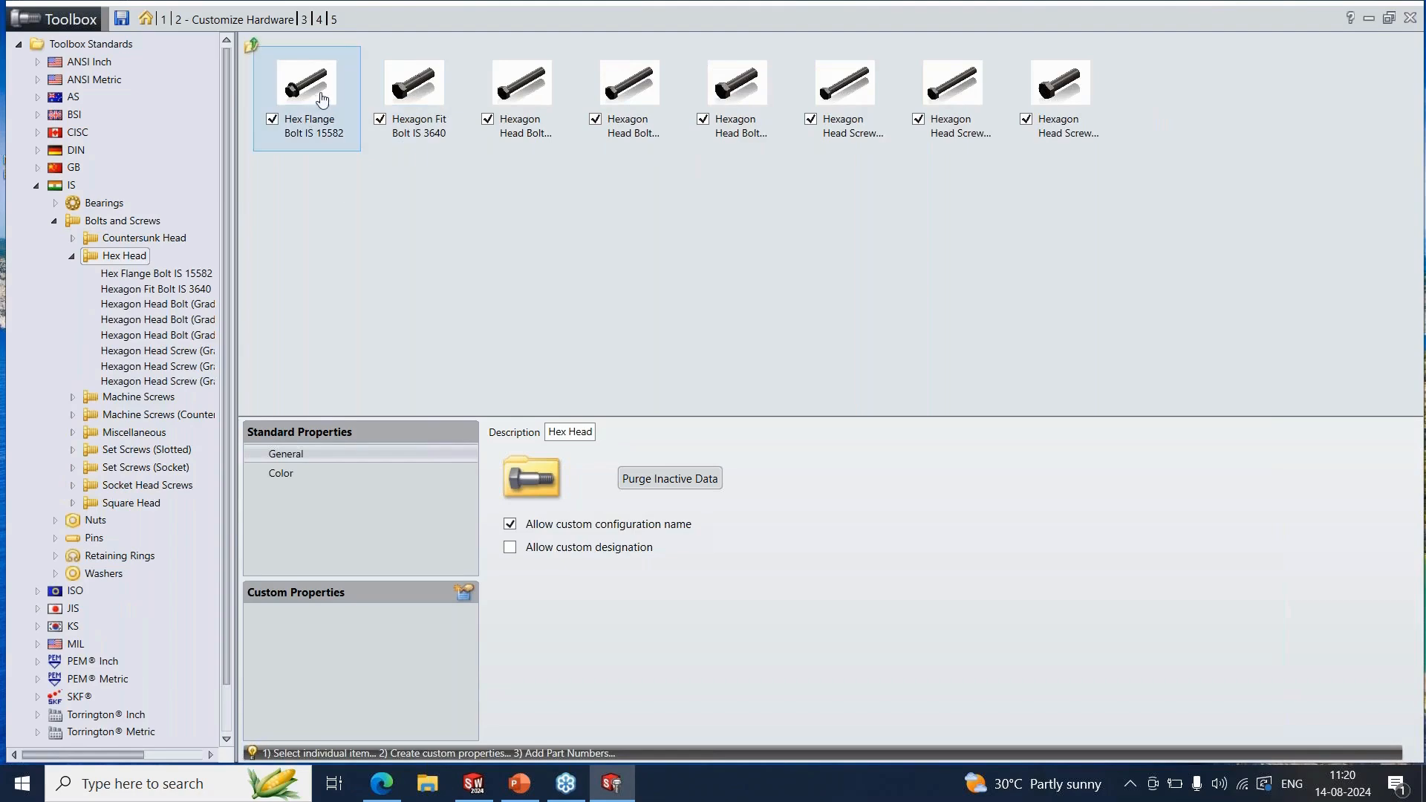
pyautogui.doubleClick(414, 87)
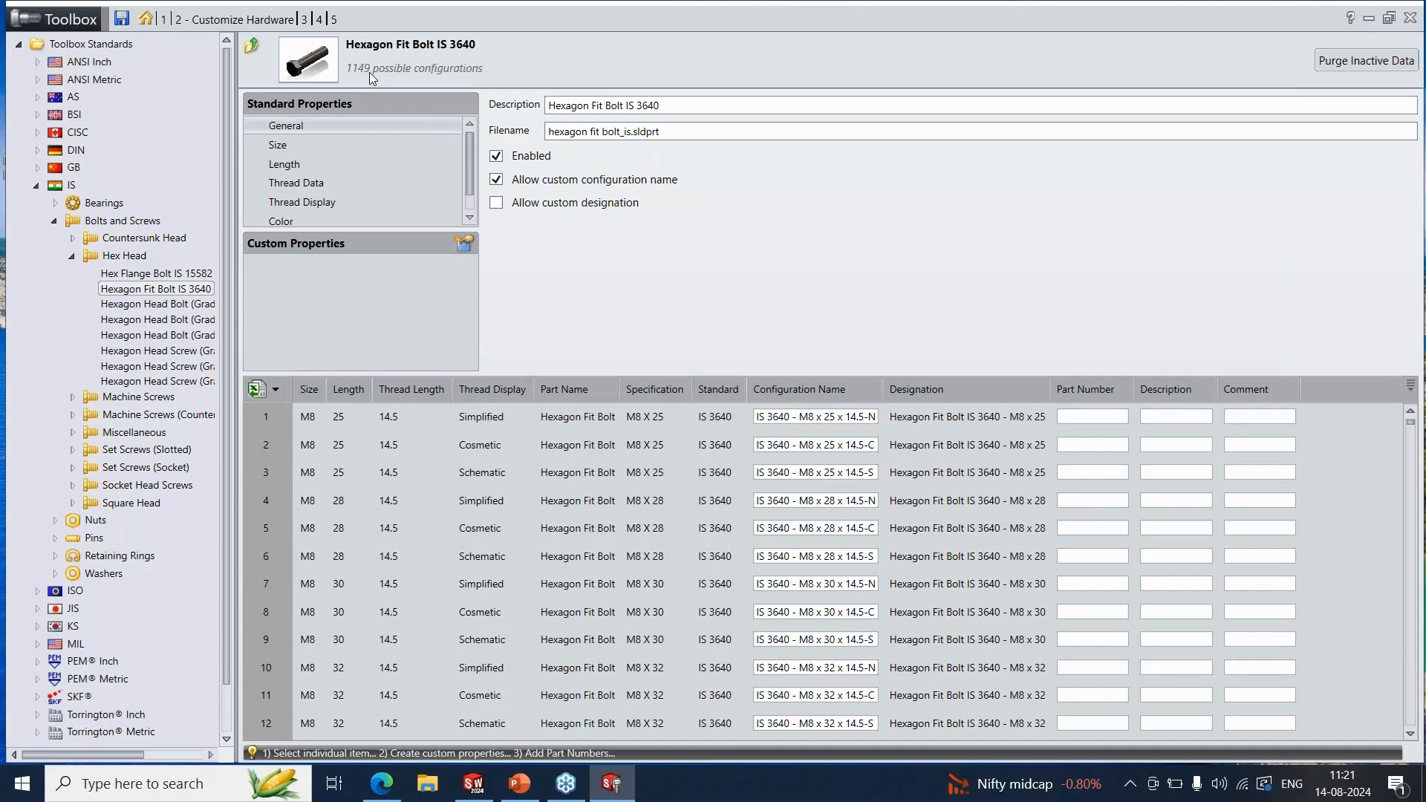
pyautogui.moveTo(1411, 422)
pyautogui.mouseDown()
pyautogui.moveTo(1412, 722)
pyautogui.moveTo(1411, 425)
pyautogui.mouseUp()
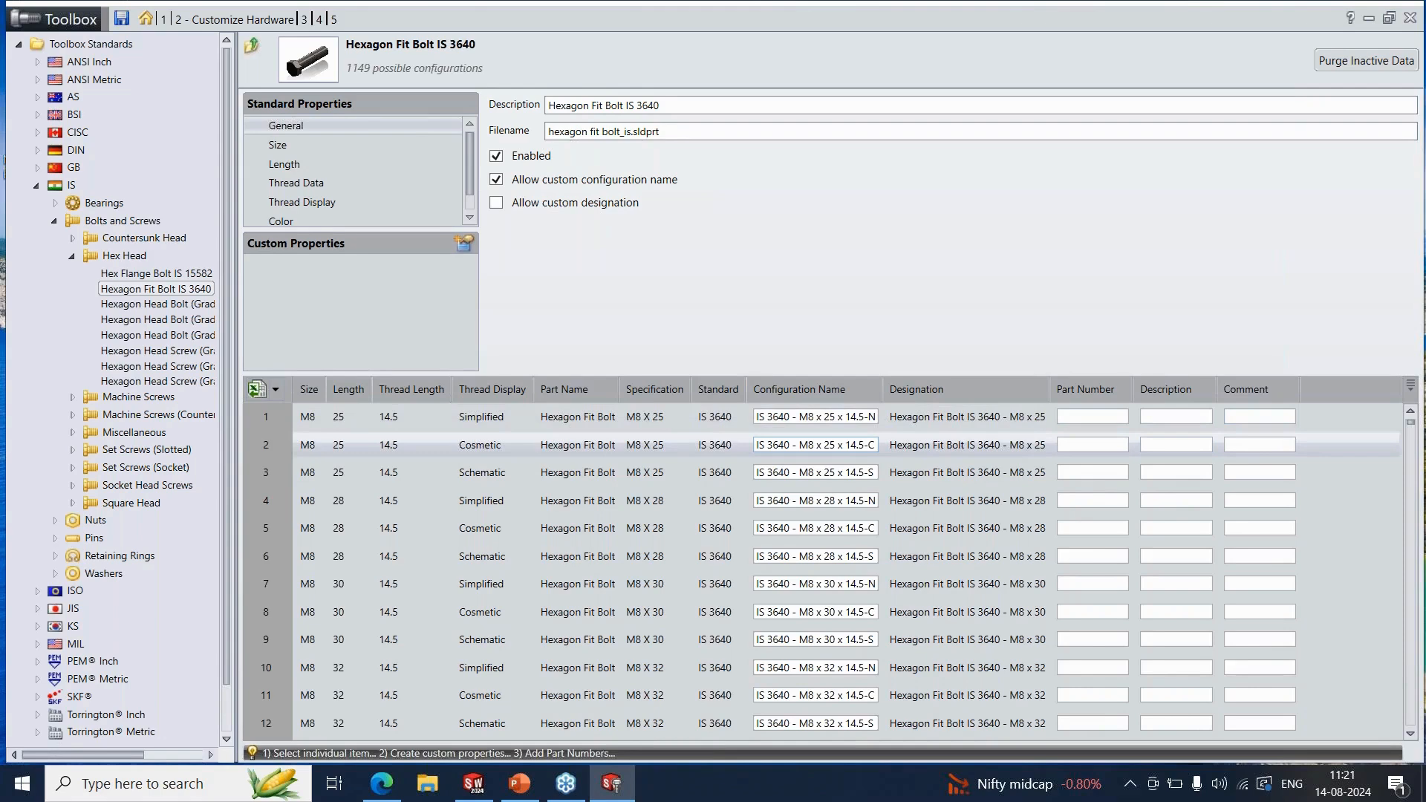
# Try the part number M8-SIMTEK on the first M8 x 25 configuration of the Hexagon Fit Bolt, and clear the entry.
pyautogui.click(1108, 418)
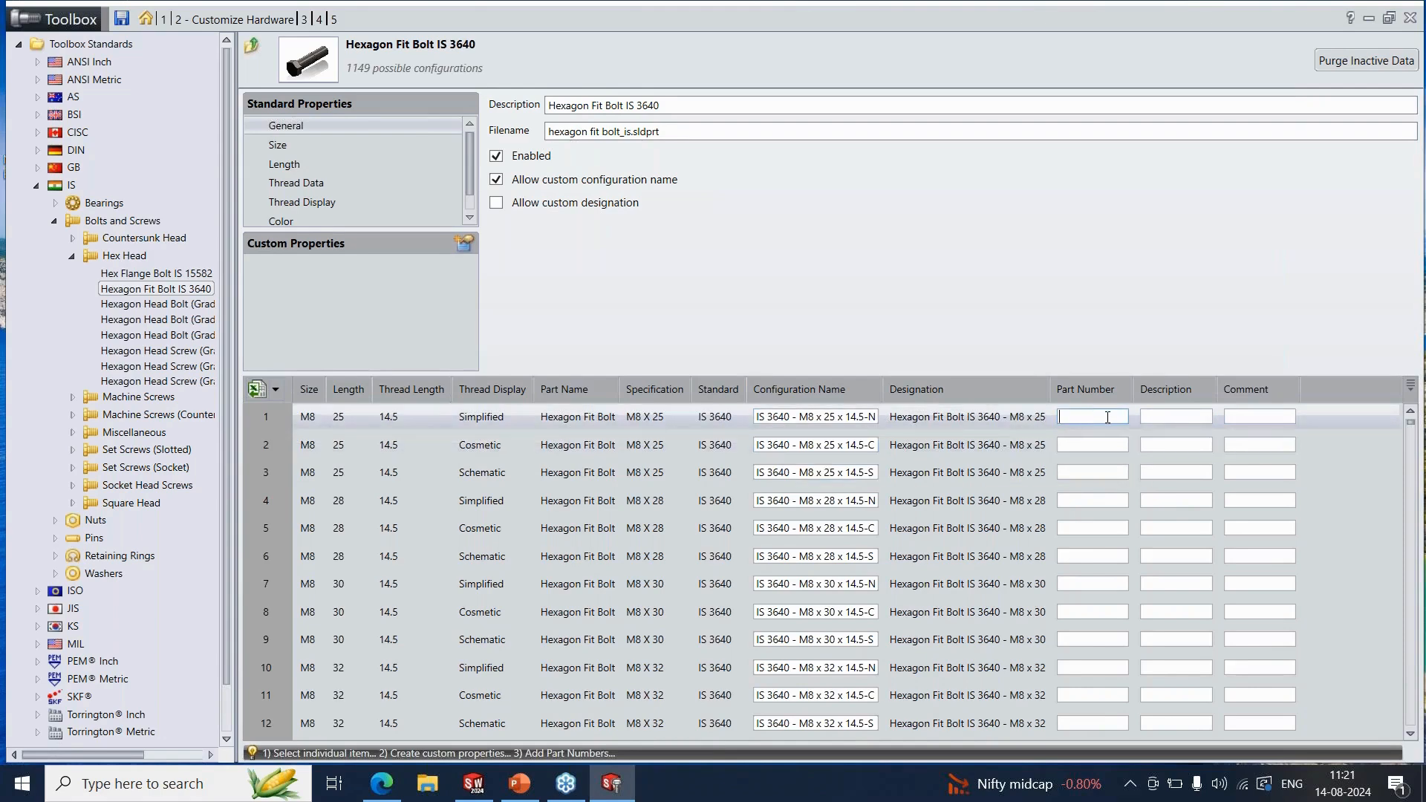
pyautogui.click(1171, 421)
pyautogui.click(1246, 419)
pyautogui.click(1108, 420)
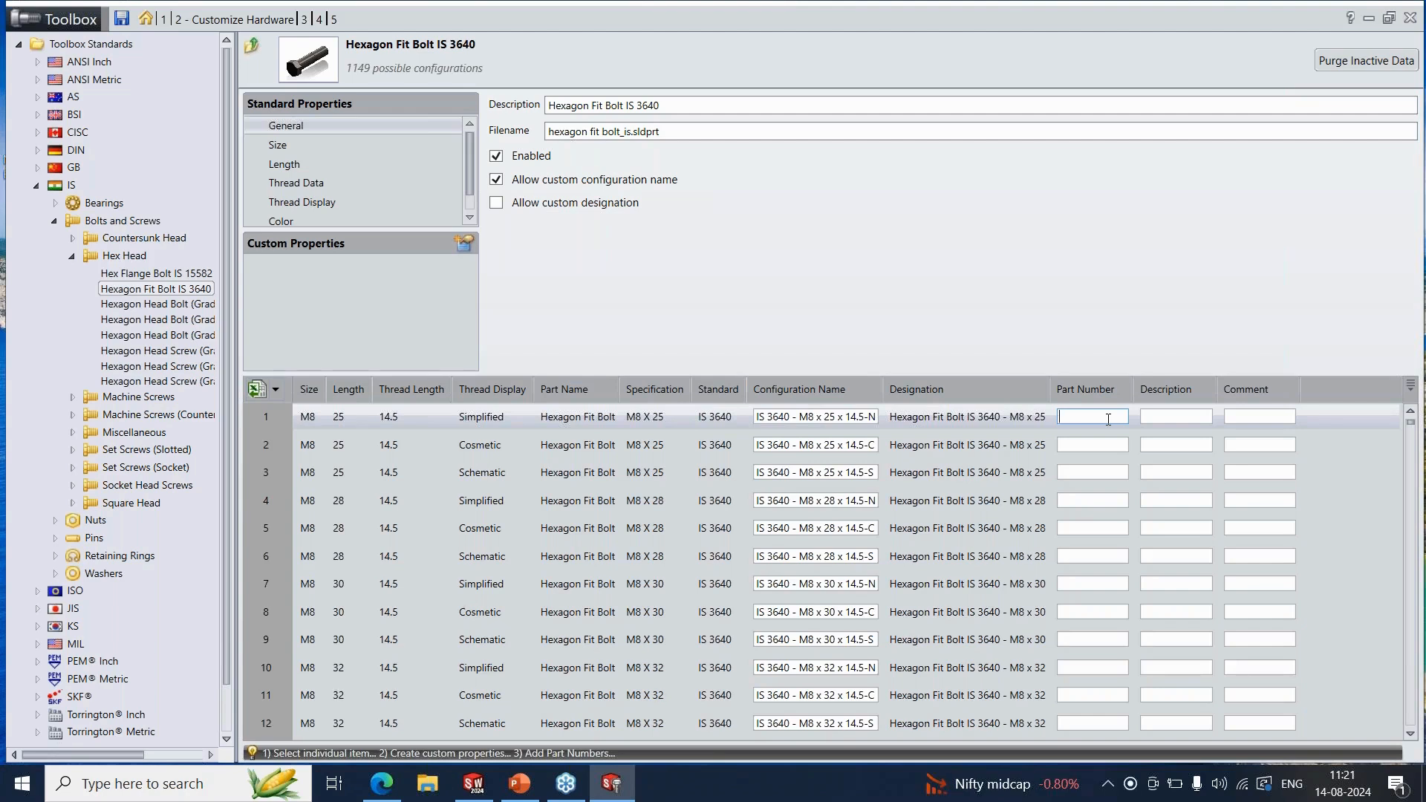
pyautogui.write('M*')
pyautogui.press('BackSpace')
pyautogui.write('8')
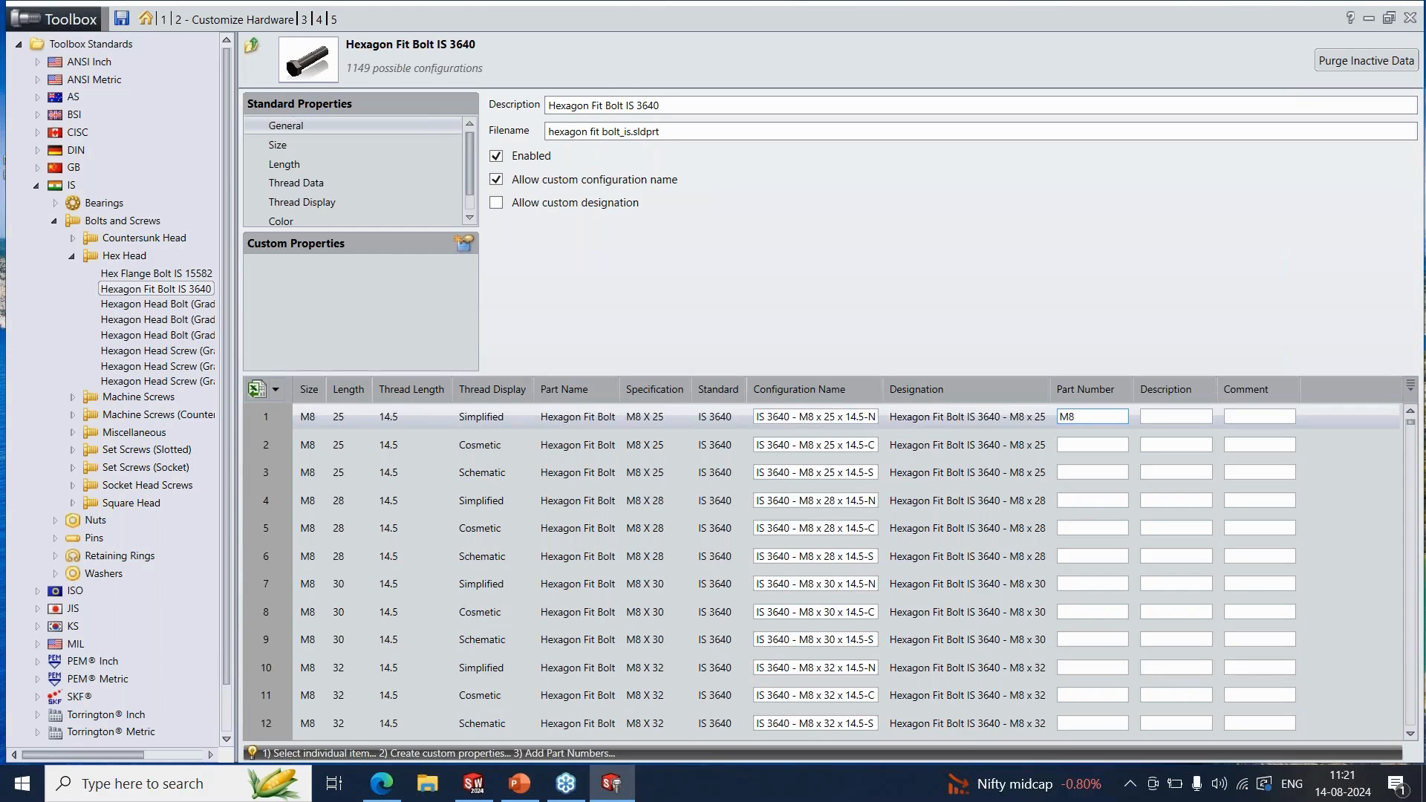
pyautogui.write('-SIMTEK')
pyautogui.press('BackSpace')
pyautogui.press('BackSpace')
pyautogui.press('BackSpace')
pyautogui.press('BackSpace')
pyautogui.press('BackSpace')
pyautogui.press('BackSpace')
pyautogui.press('BackSpace')
pyautogui.press('BackSpace')
pyautogui.press('BackSpace')
pyautogui.click(830, 420)
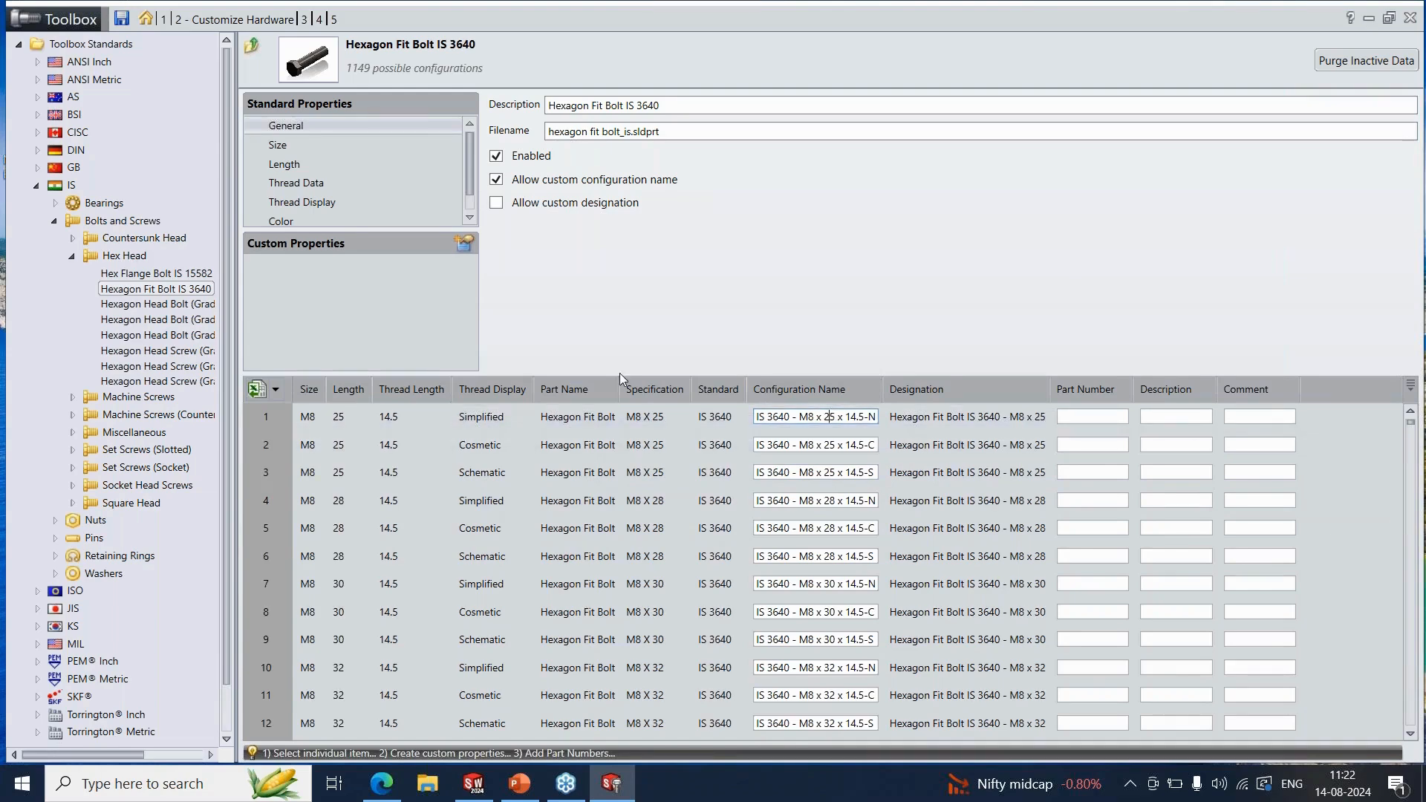
# Review the Hexagon Fit Bolt's sizes, new-size form, lengths, thread data and thread display options without adding a size.
pyautogui.click(274, 145)
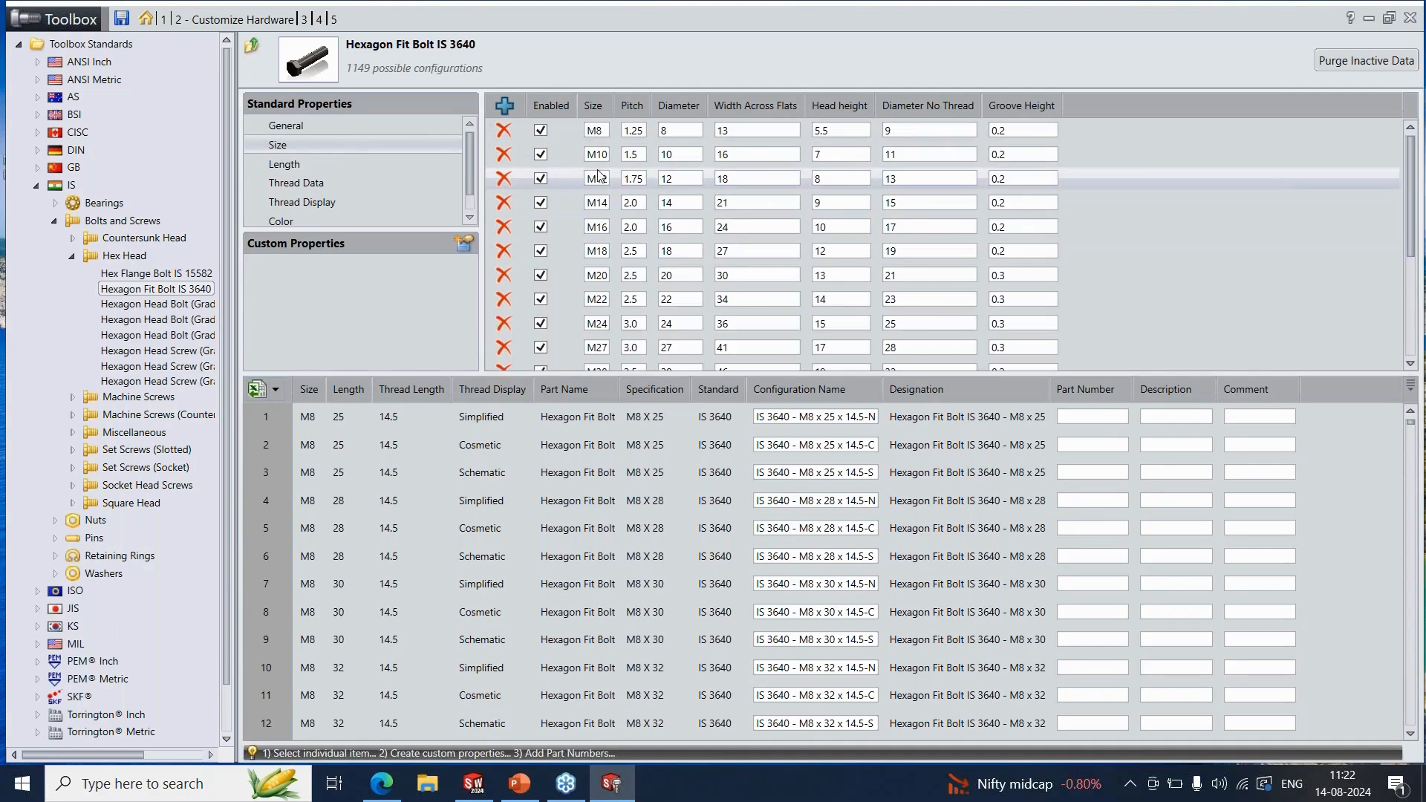
pyautogui.click(504, 104)
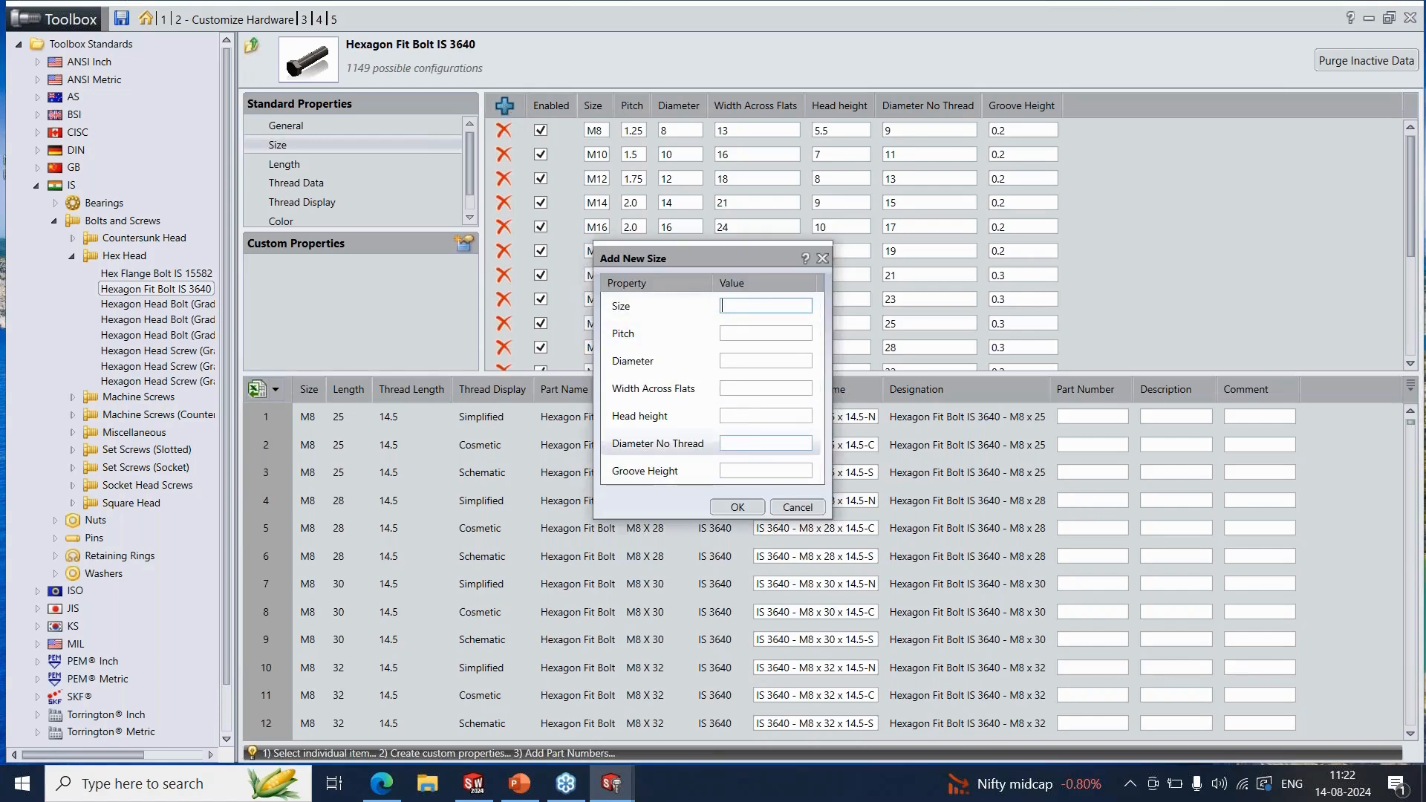
pyautogui.click(796, 508)
pyautogui.click(289, 165)
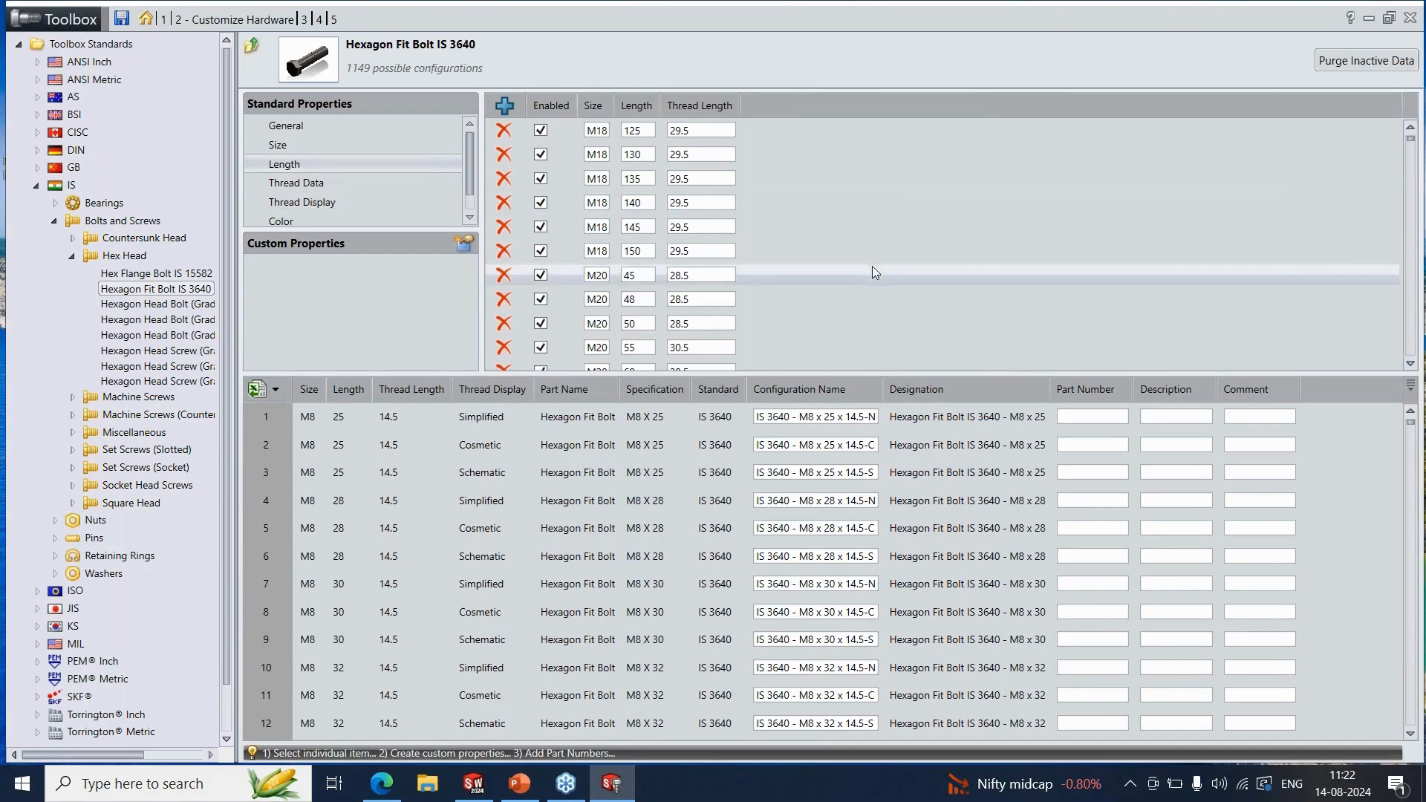
pyautogui.click(297, 185)
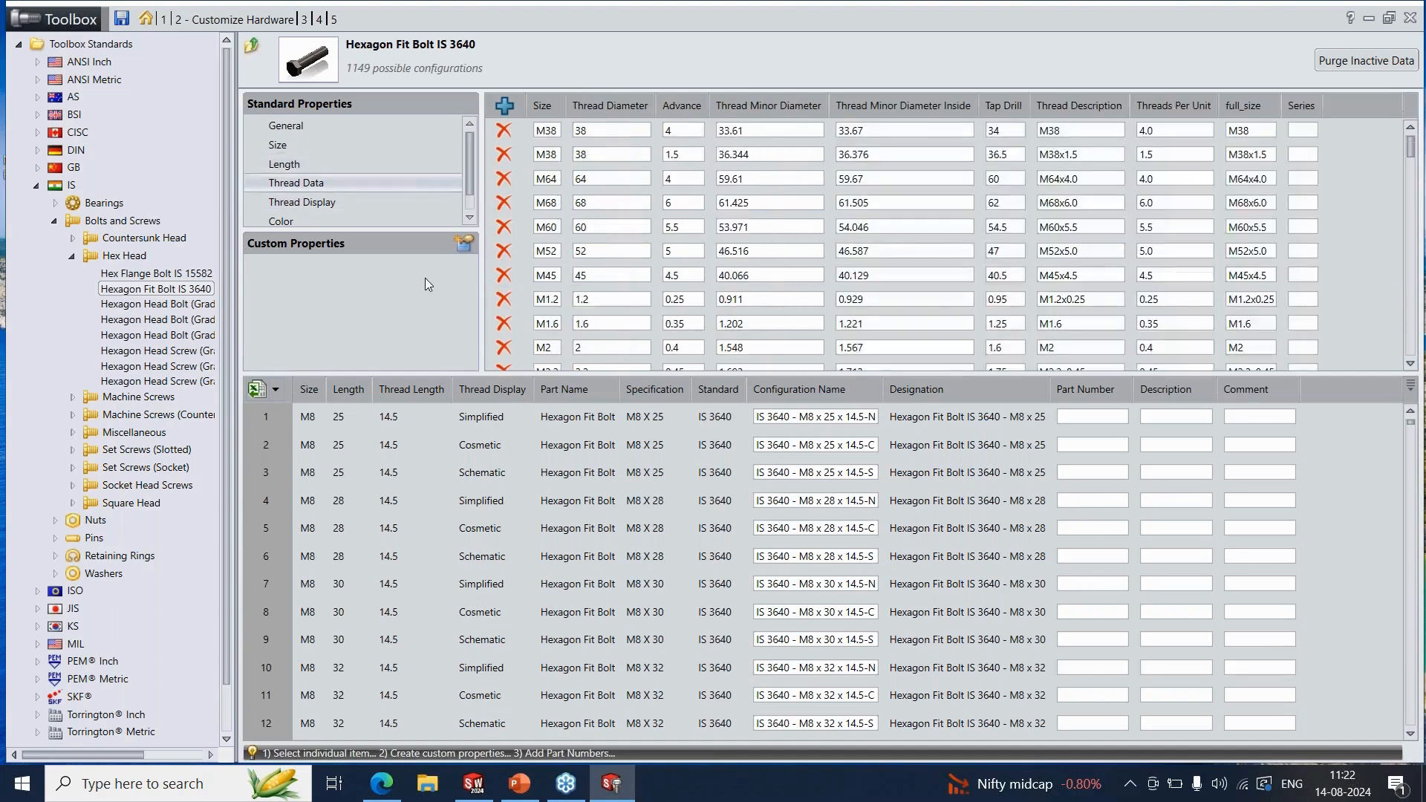
pyautogui.click(331, 203)
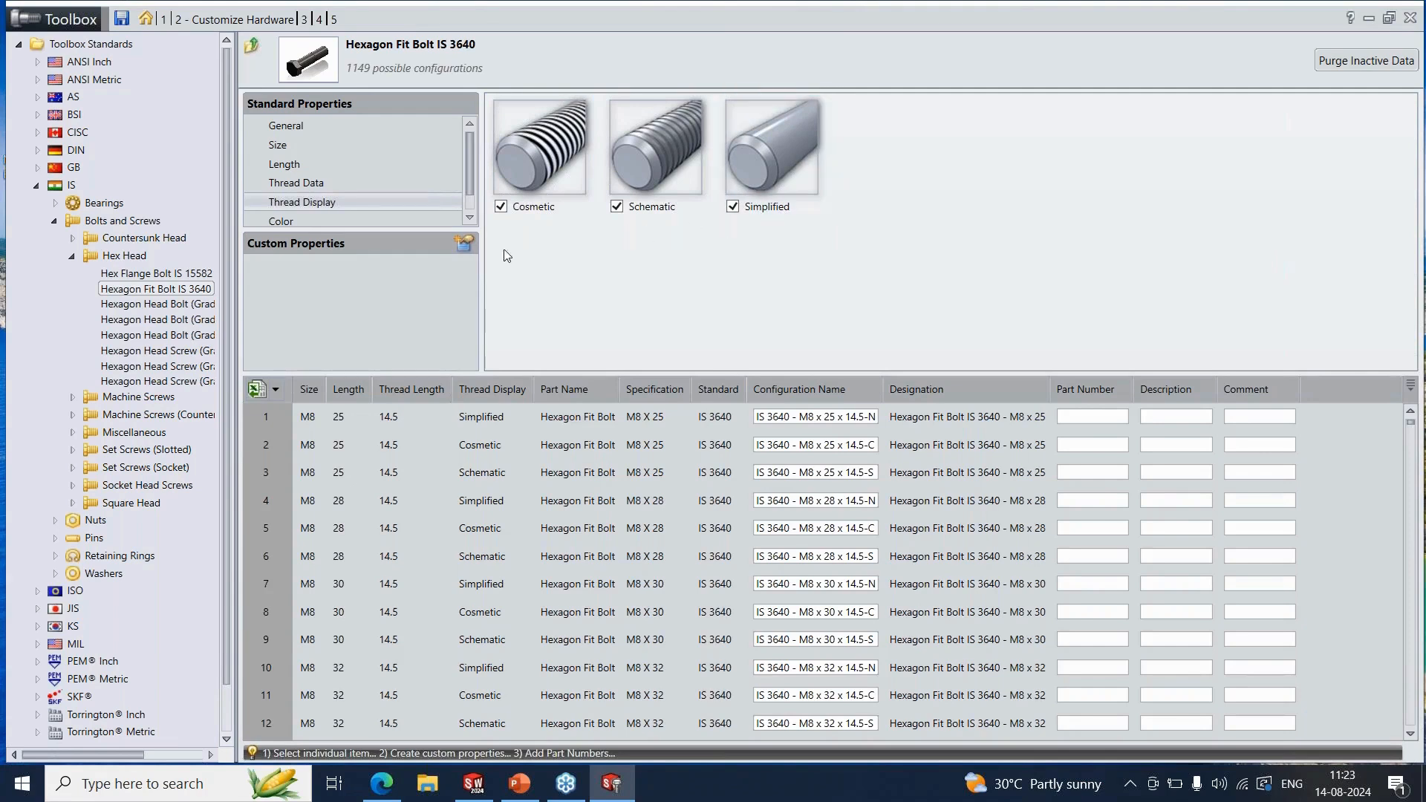
# Try yellow as the Hexagon Fit Bolt's color, and set the color to light gray.
pyautogui.click(279, 221)
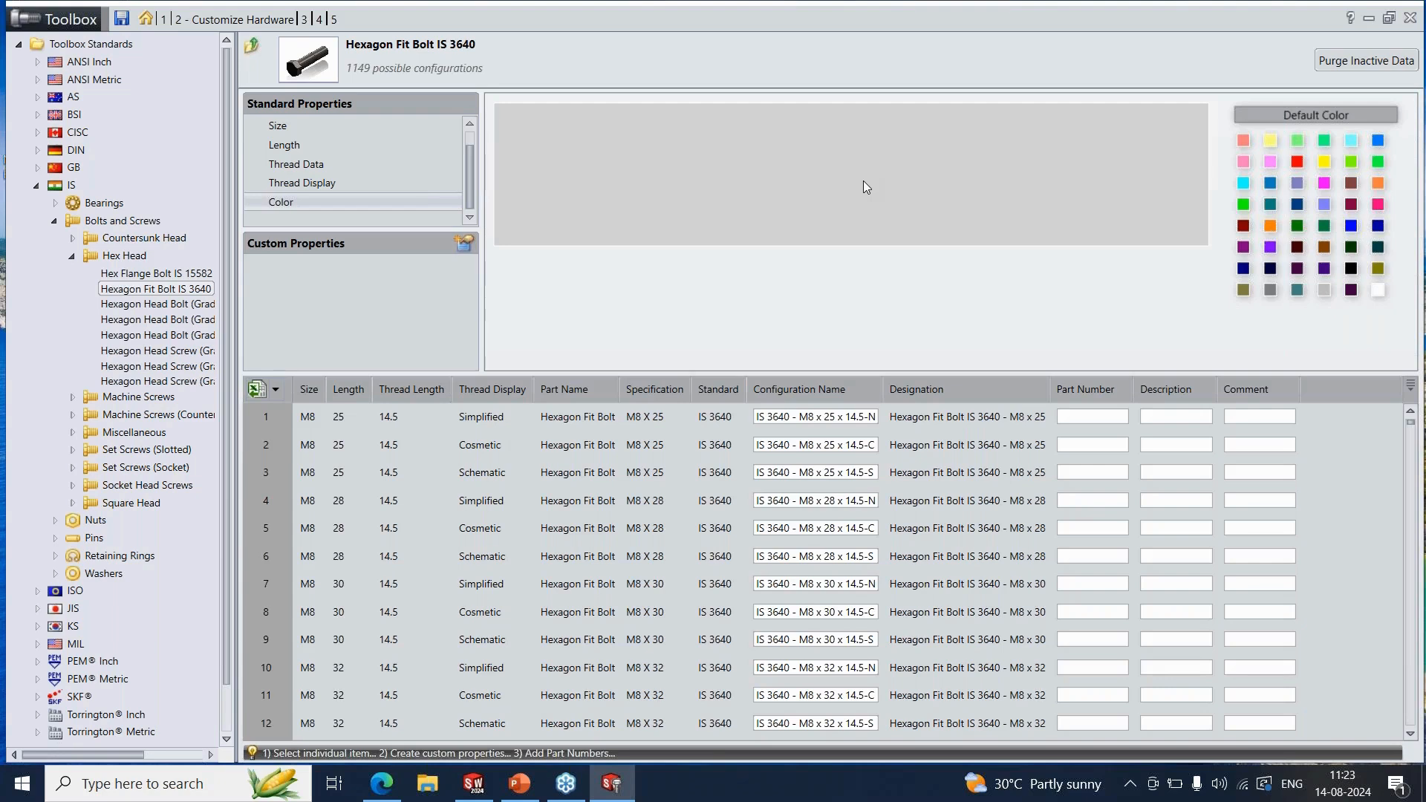
pyautogui.click(1266, 141)
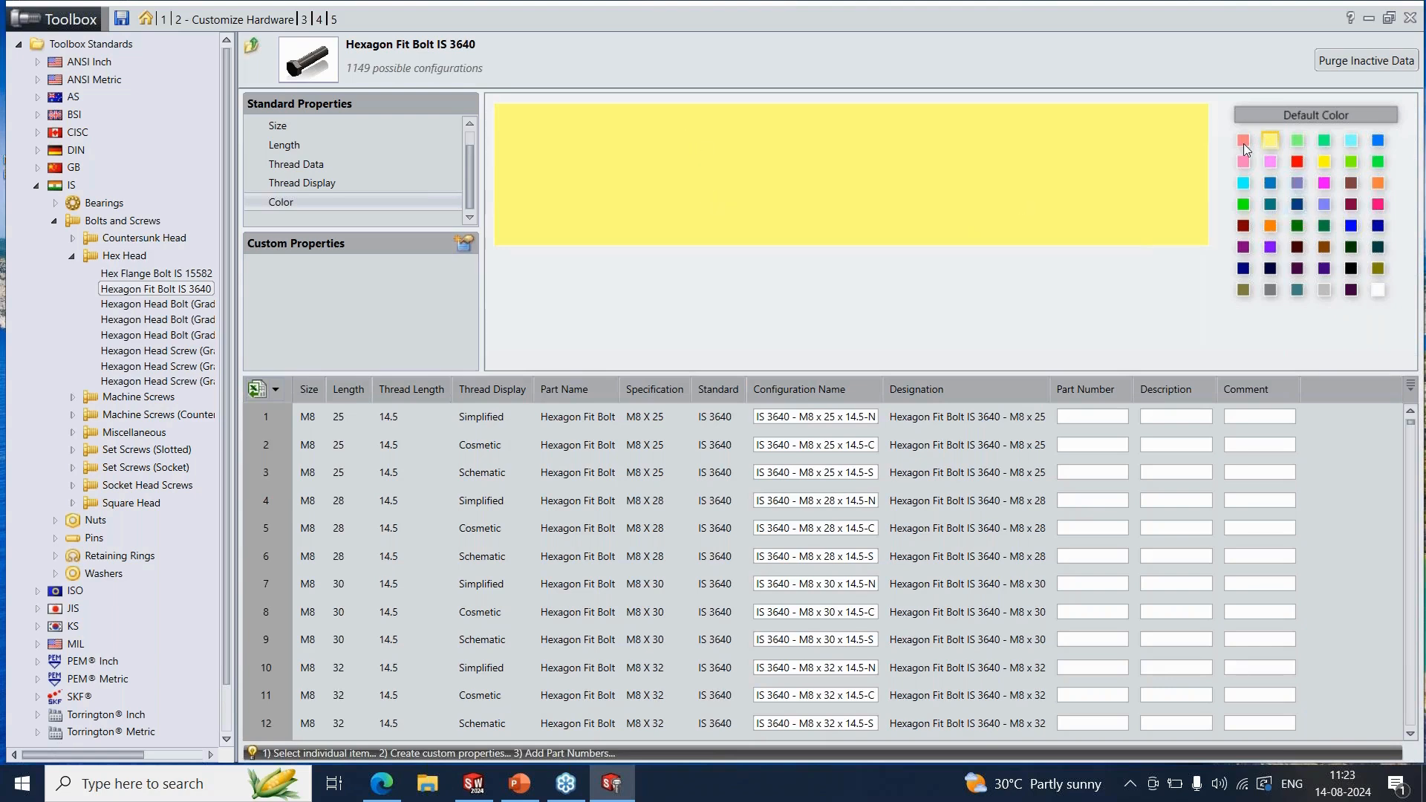
pyautogui.click(1325, 291)
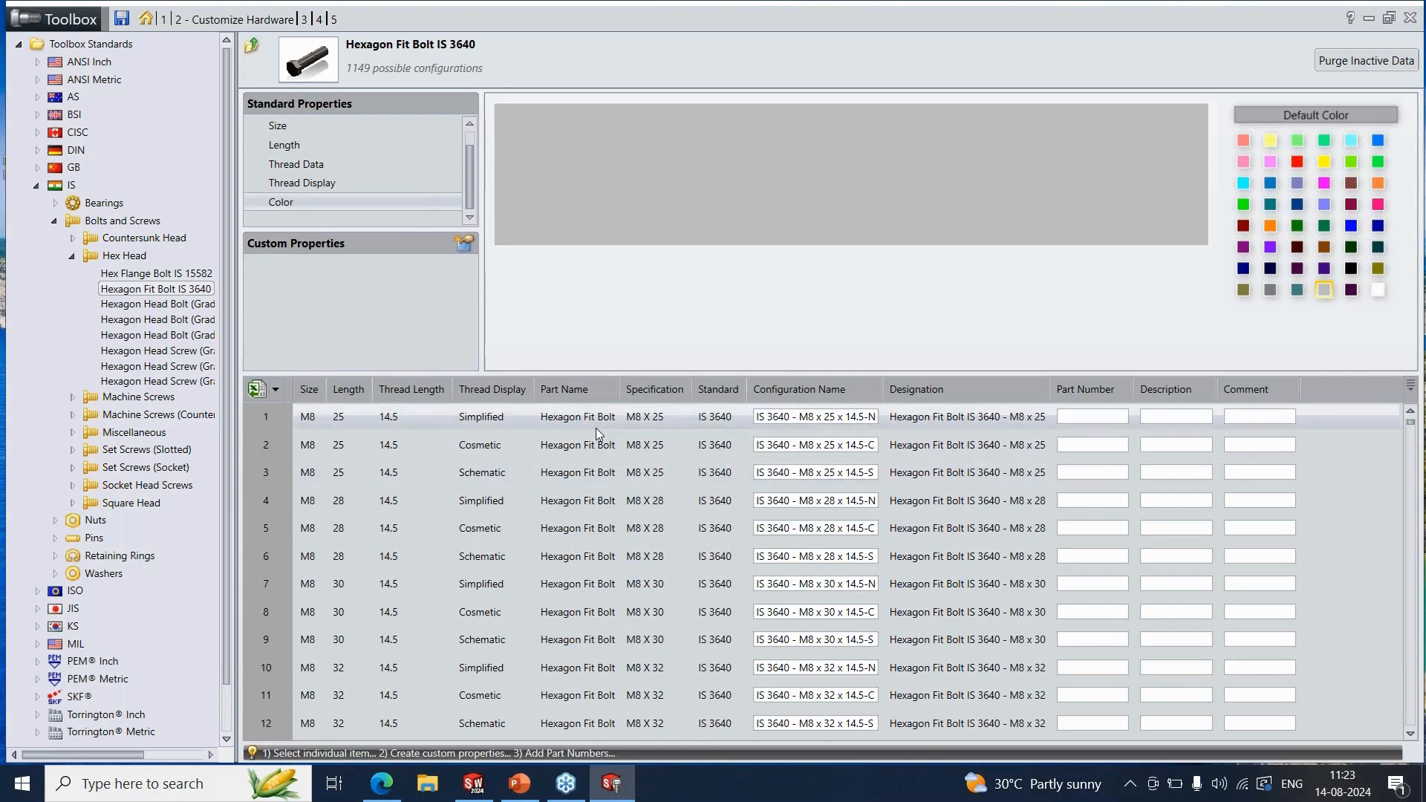
# Create a configuration-specific textbox custom property named Material and apply it to the Hexagon Fit Bolt IS 3640.
pyautogui.click(463, 253)
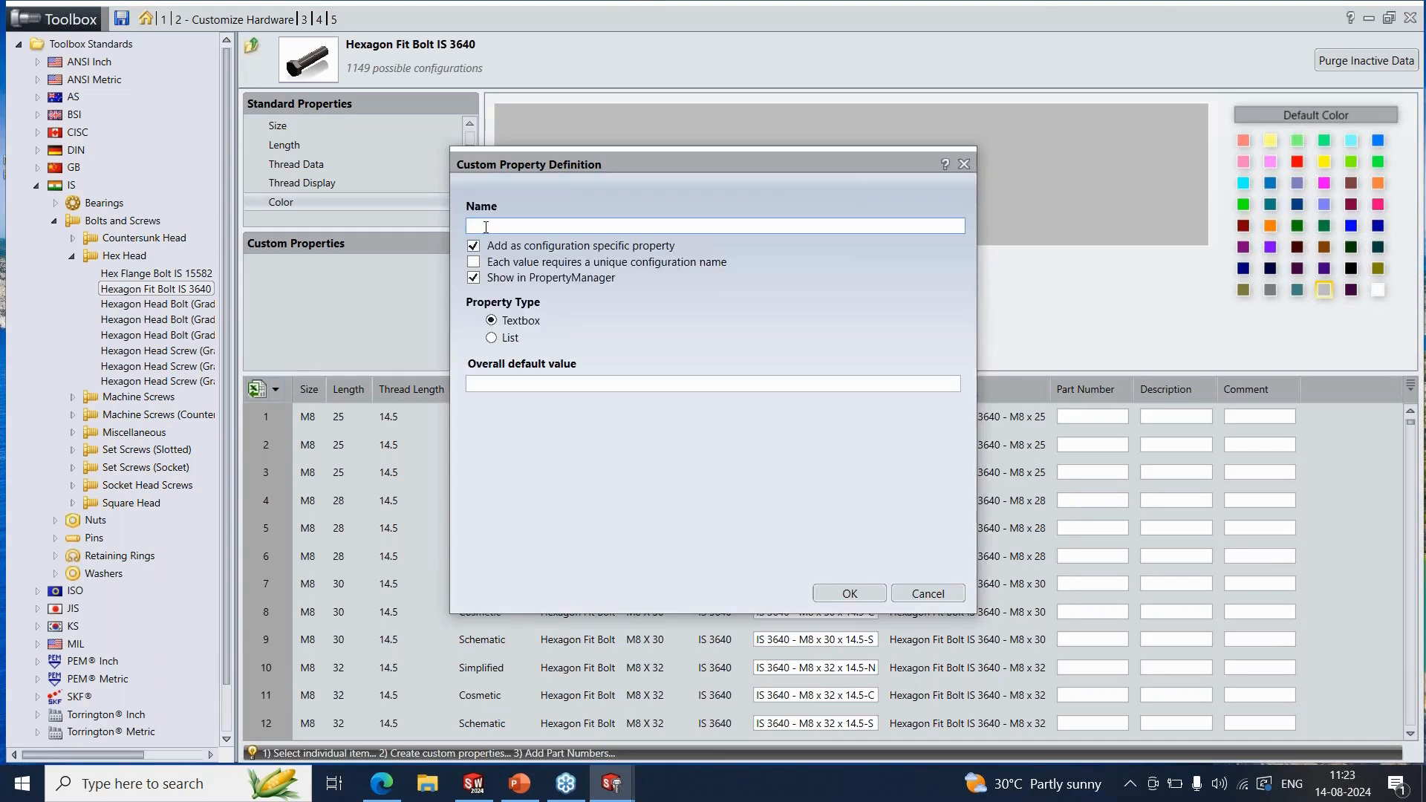
pyautogui.write('Material')
pyautogui.click(850, 593)
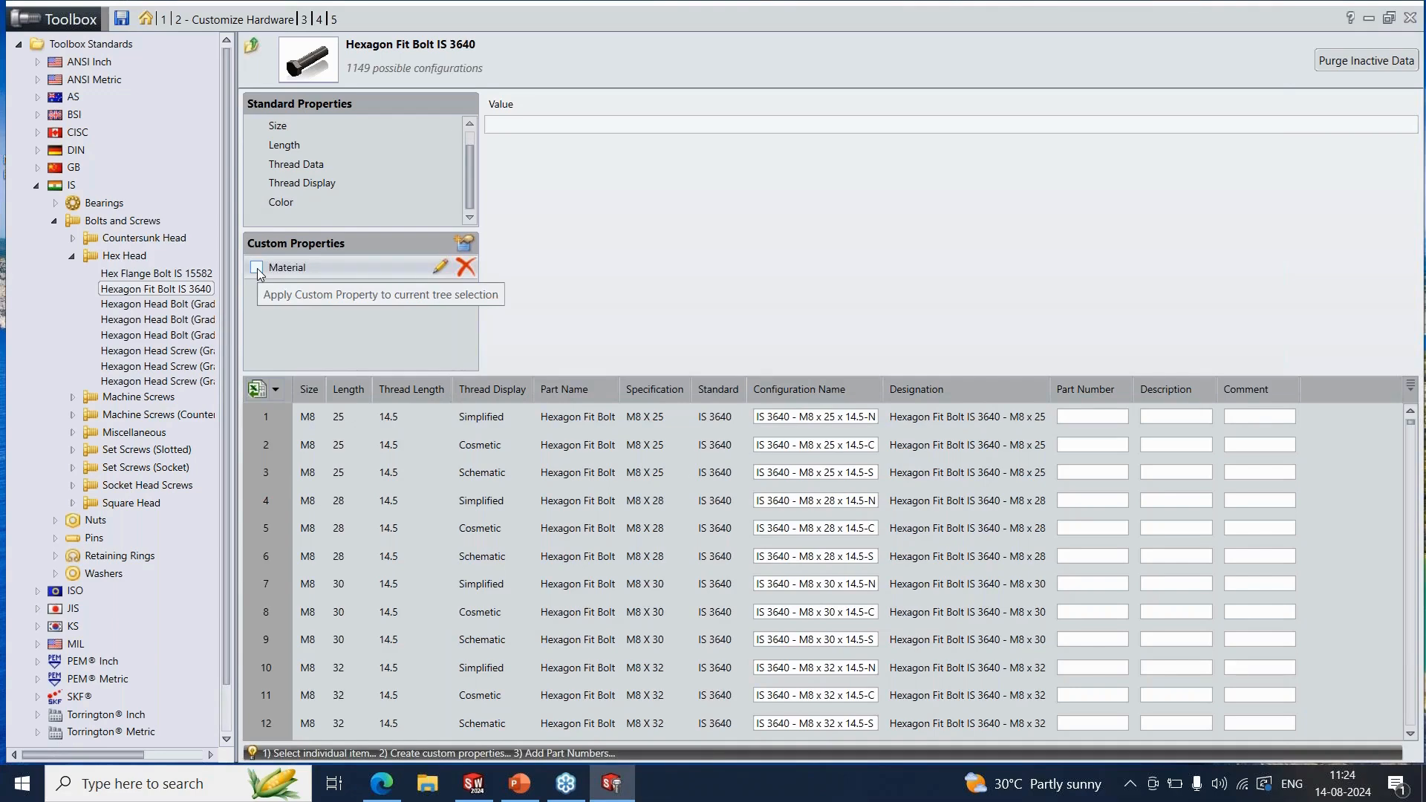
pyautogui.click(257, 267)
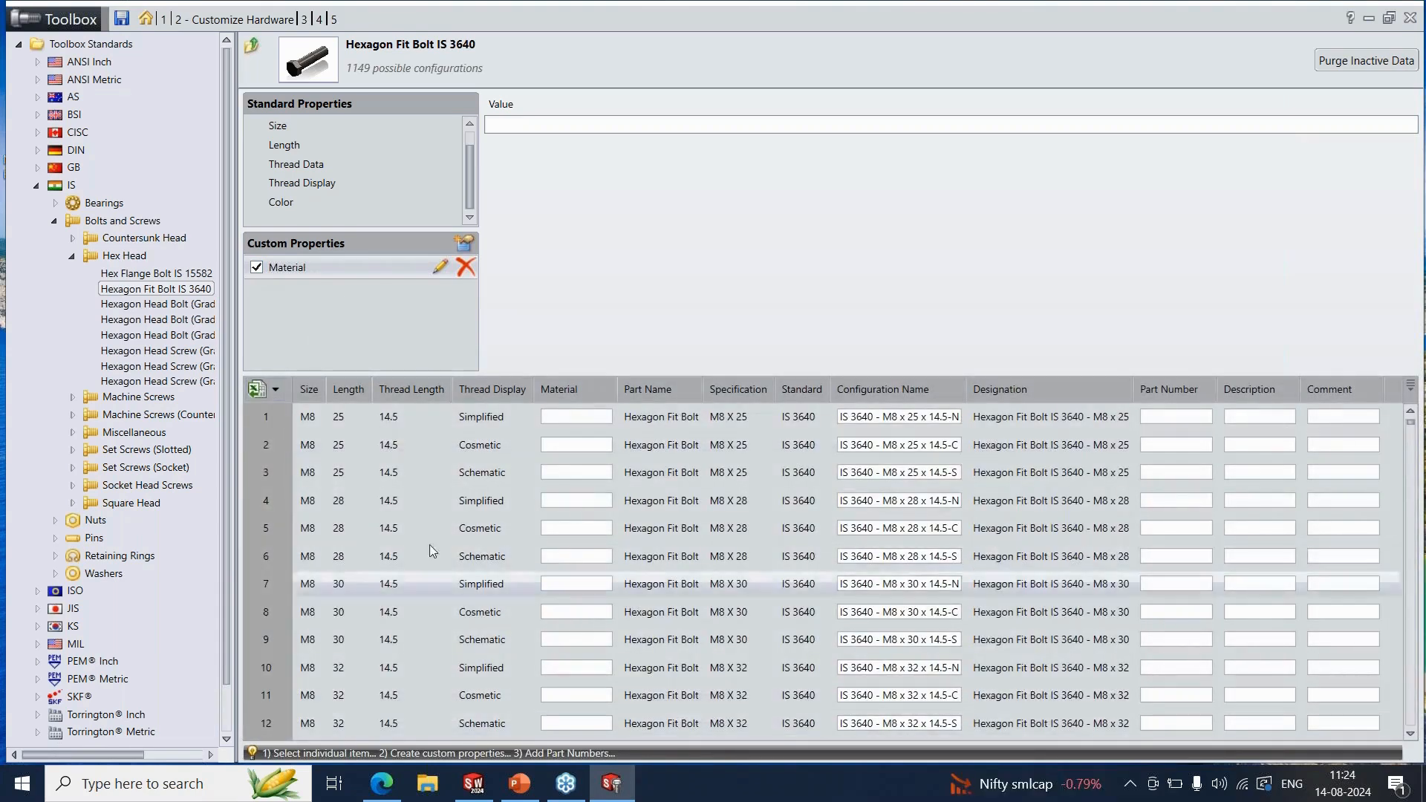
# Set the Material of the first M8 x 25 simplified configuration to Steel, and dismiss a further blank custom property definition.
pyautogui.click(558, 418)
pyautogui.write('Steel')
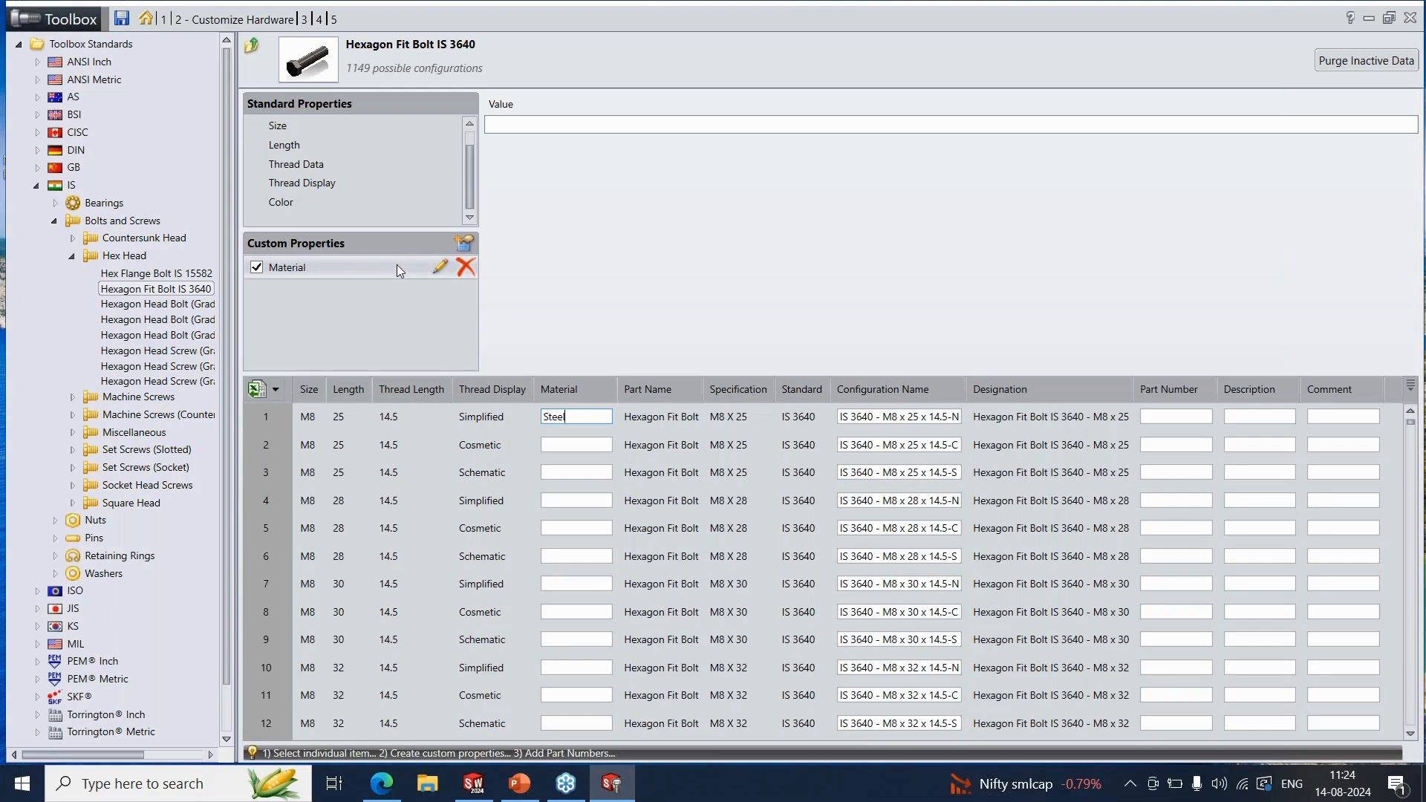
pyautogui.click(466, 246)
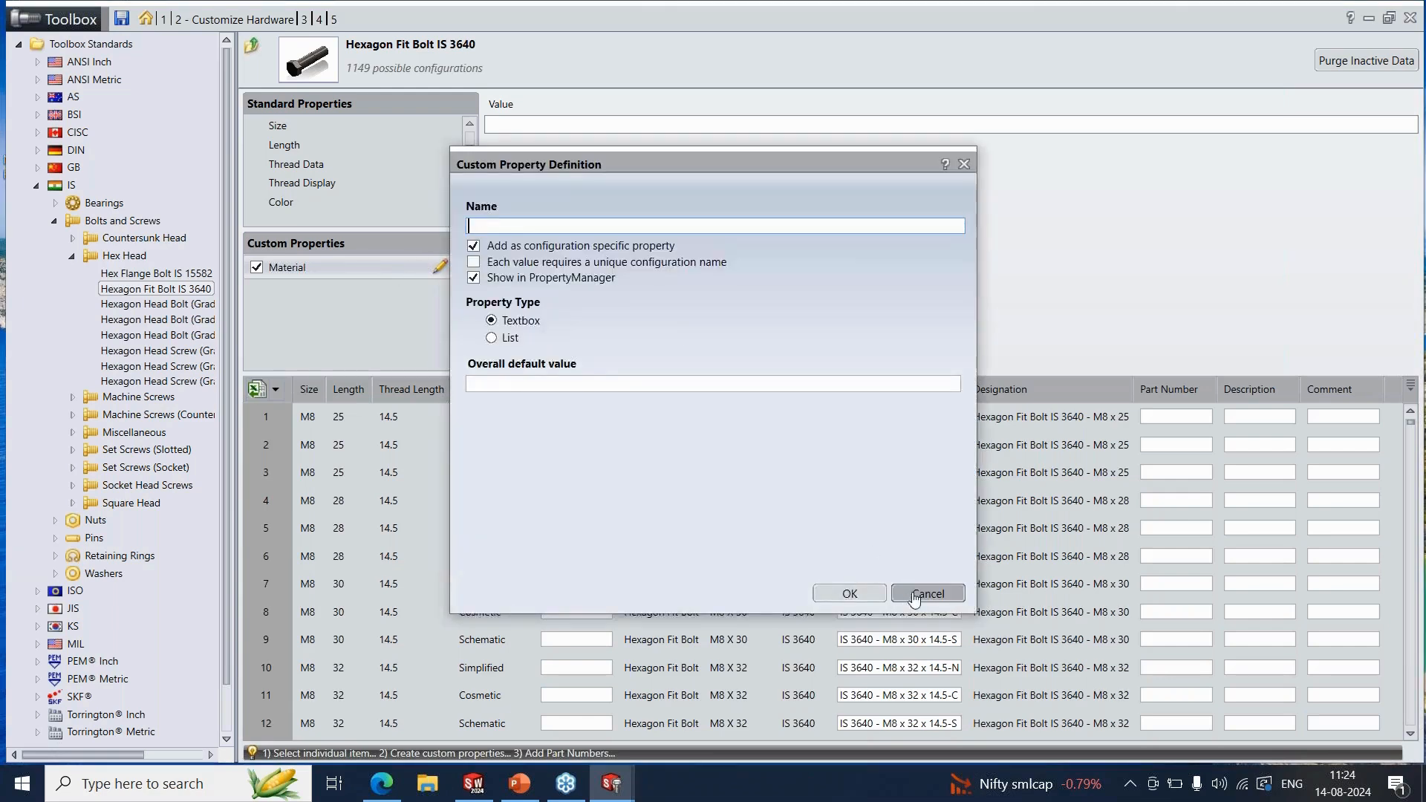
pyautogui.click(914, 594)
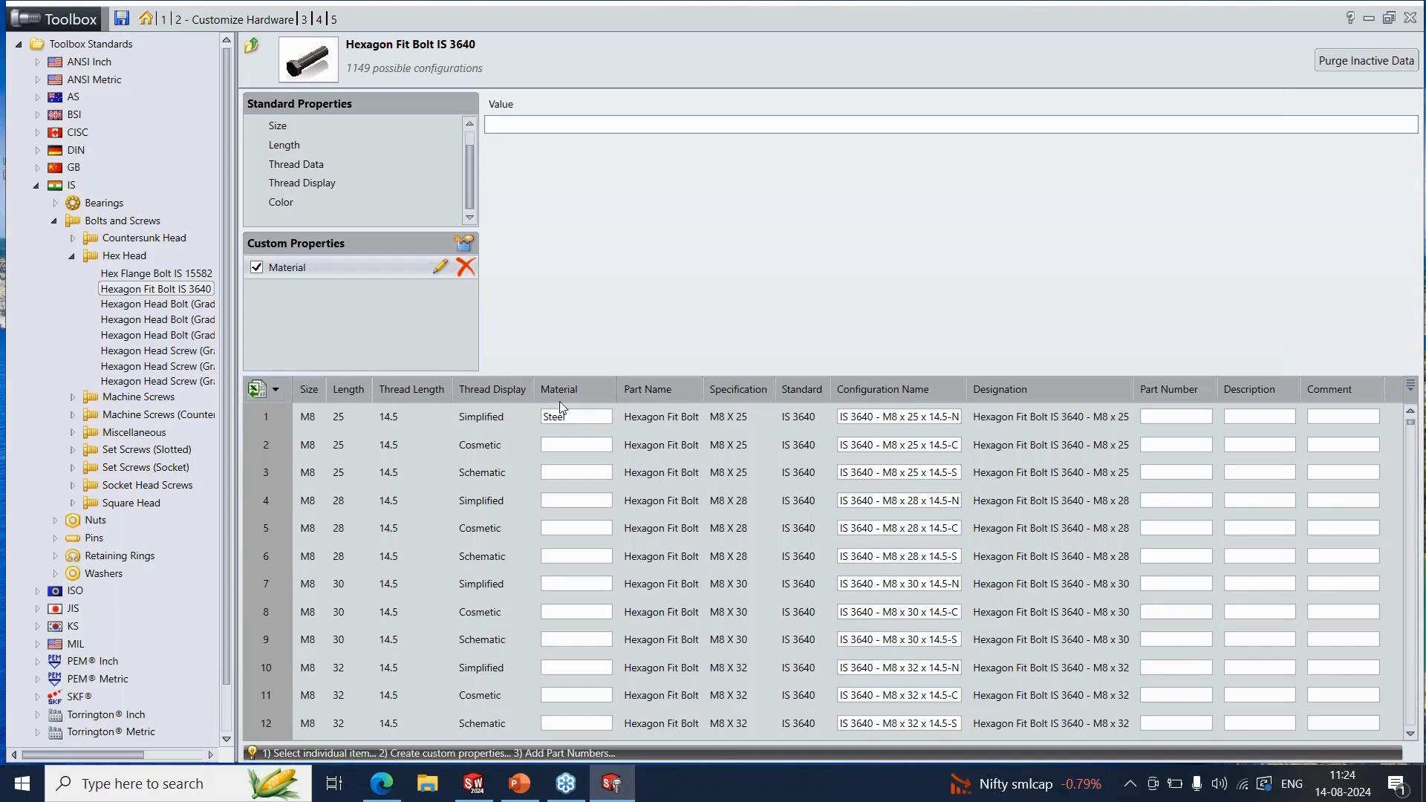
# Call up the data export for the Hexagon Fit Bolt, and view the size table of Hexagon Head Bolt (Grade A) IS 1364(Part1).
pyautogui.click(276, 393)
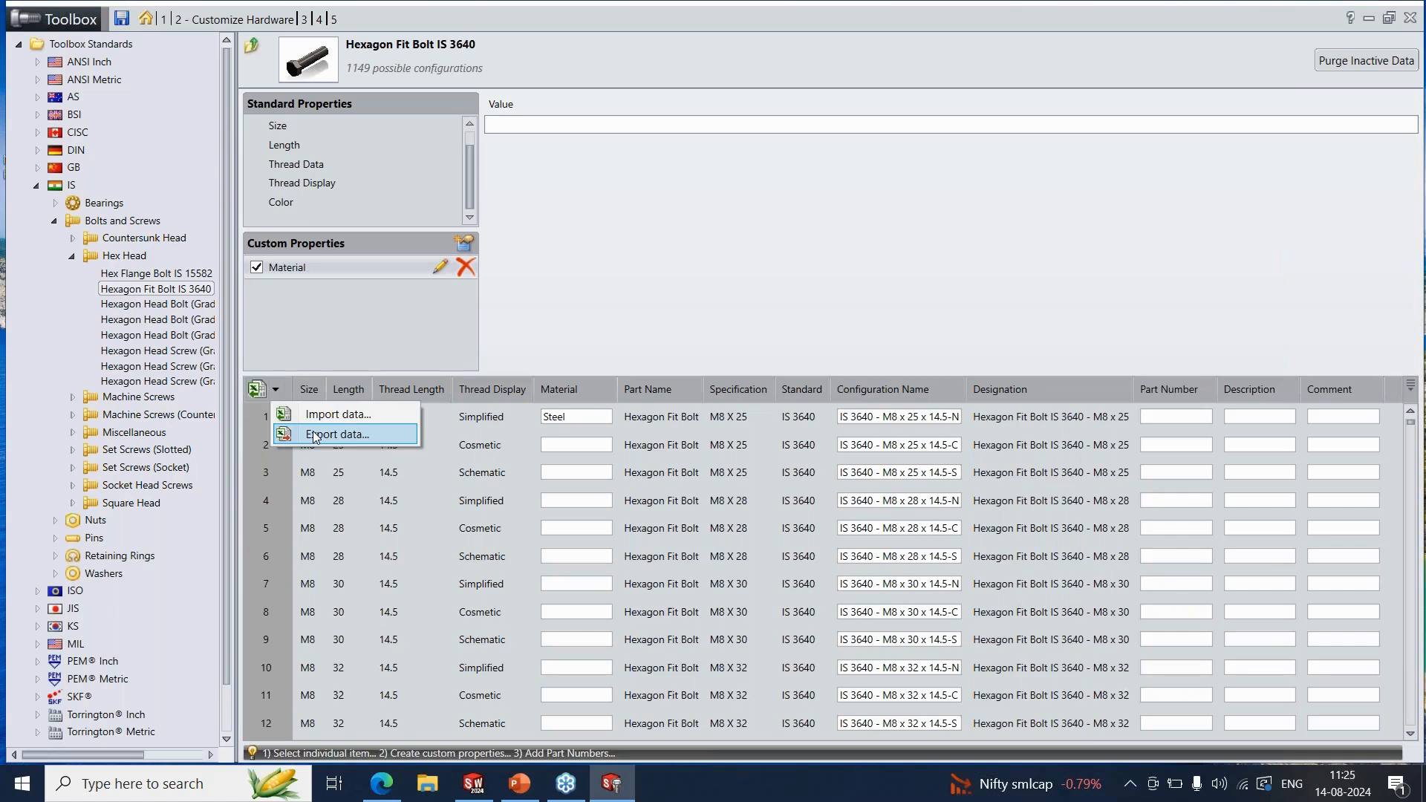
pyautogui.click(315, 436)
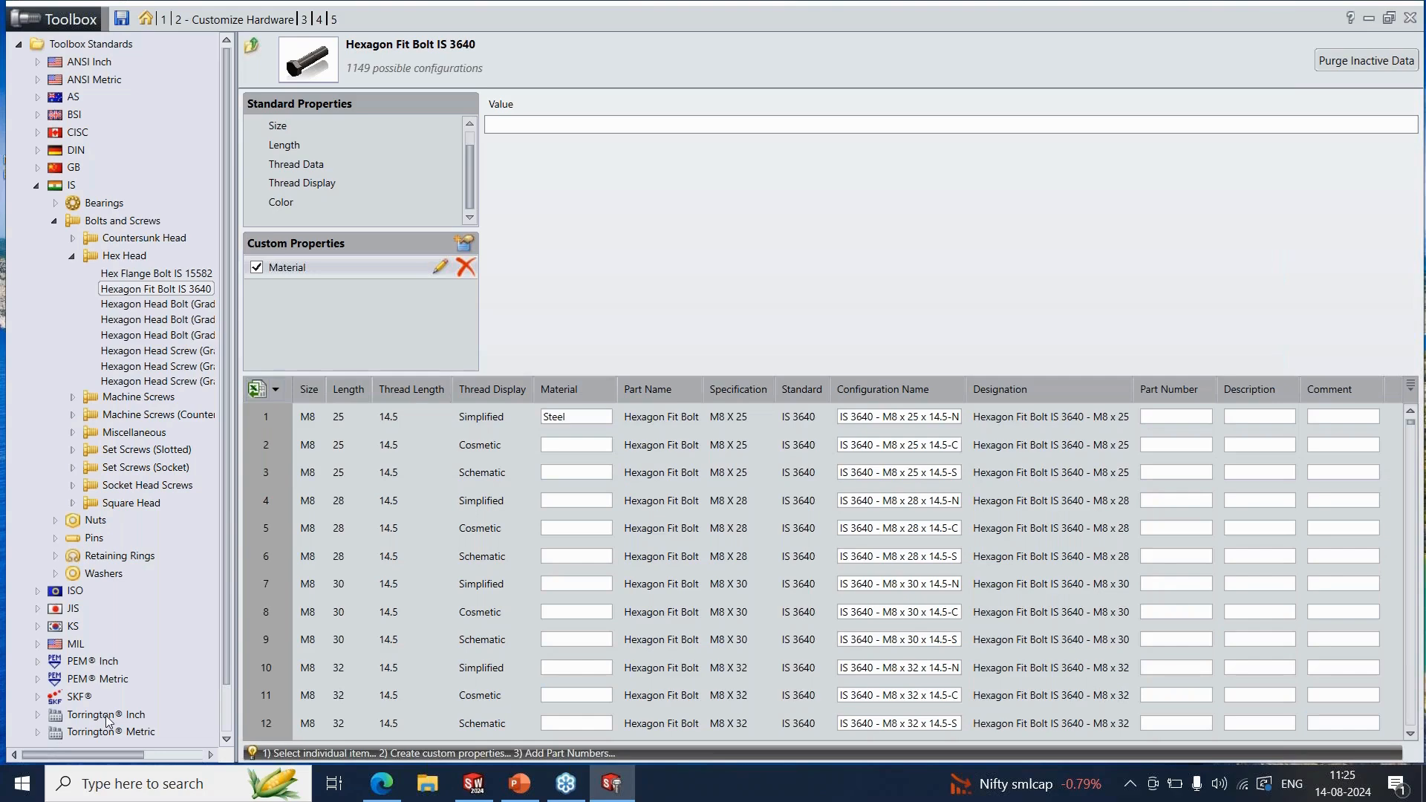
pyautogui.click(163, 306)
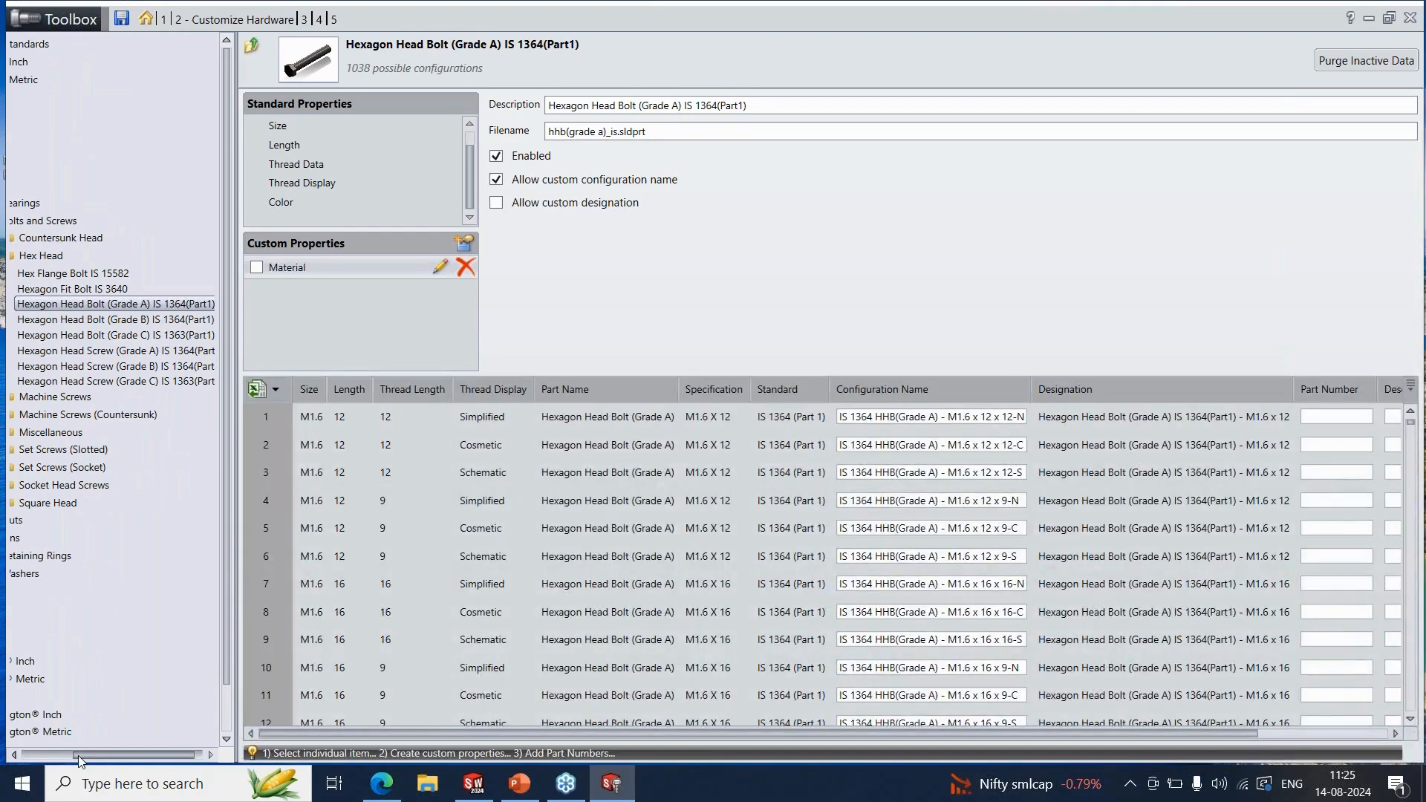
pyautogui.moveTo(95, 759); pyautogui.dragTo(43, 759)
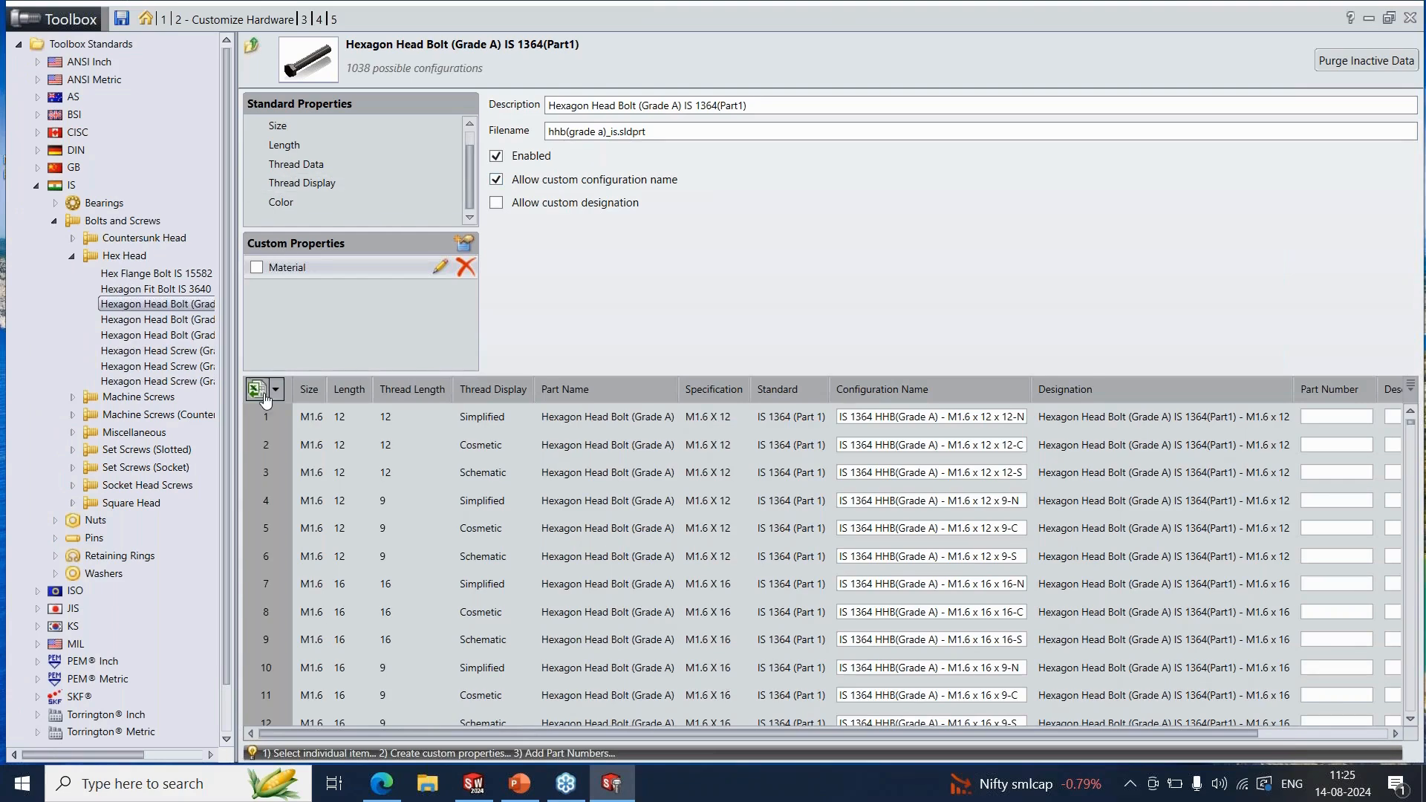
pyautogui.click(283, 128)
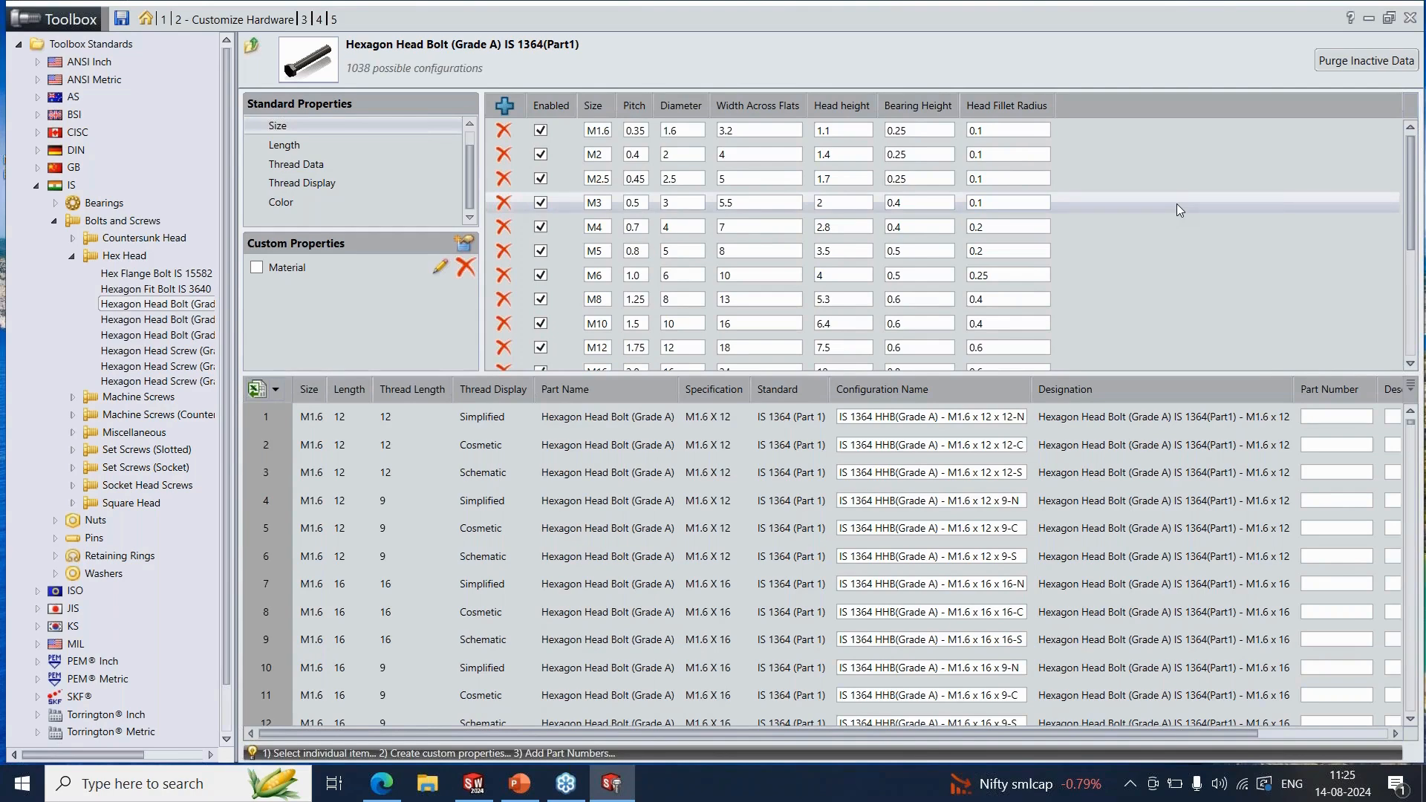
# Review the Toolbox user settings for files, part numbers and display options, and switch to the open part in SOLIDWORKS.
pyautogui.click(146, 18)
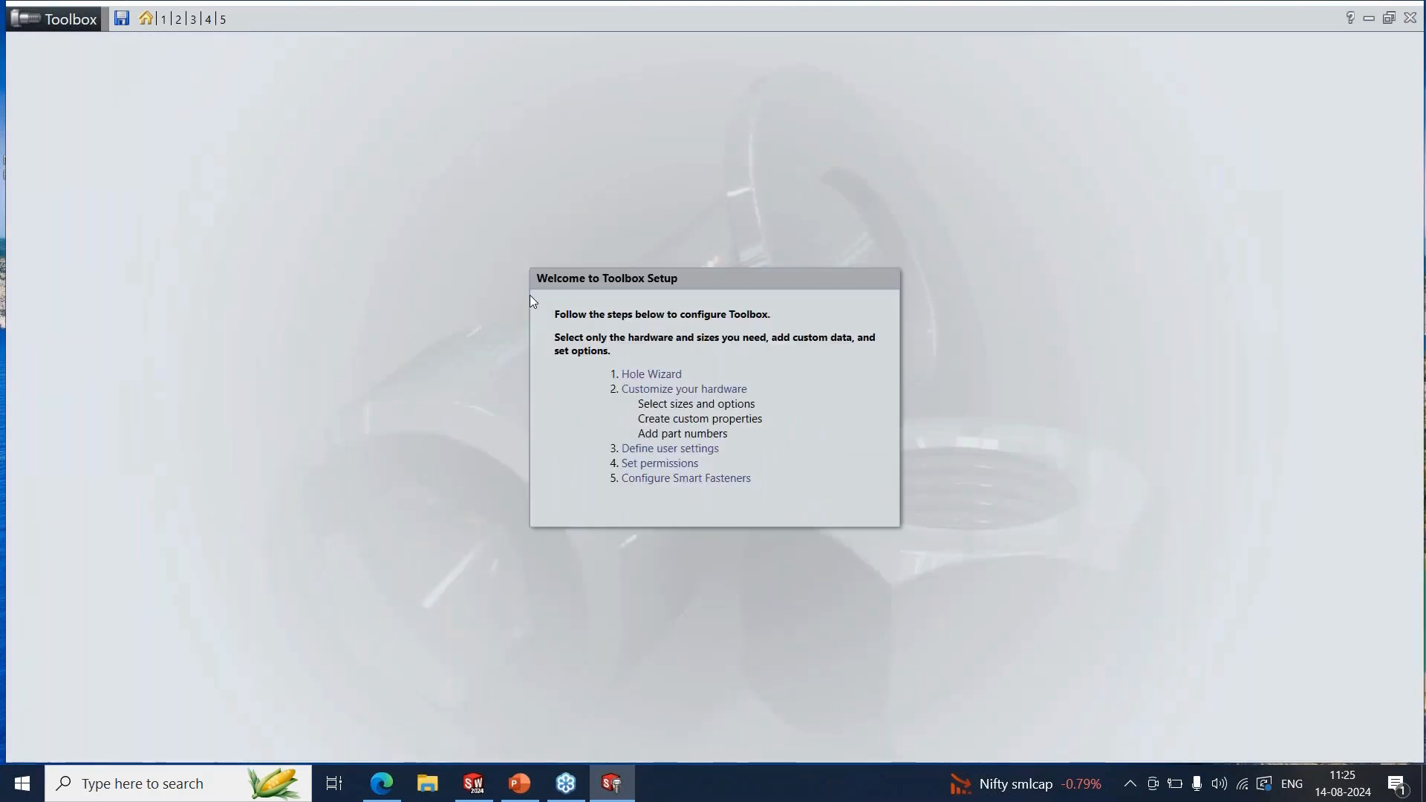
pyautogui.click(705, 450)
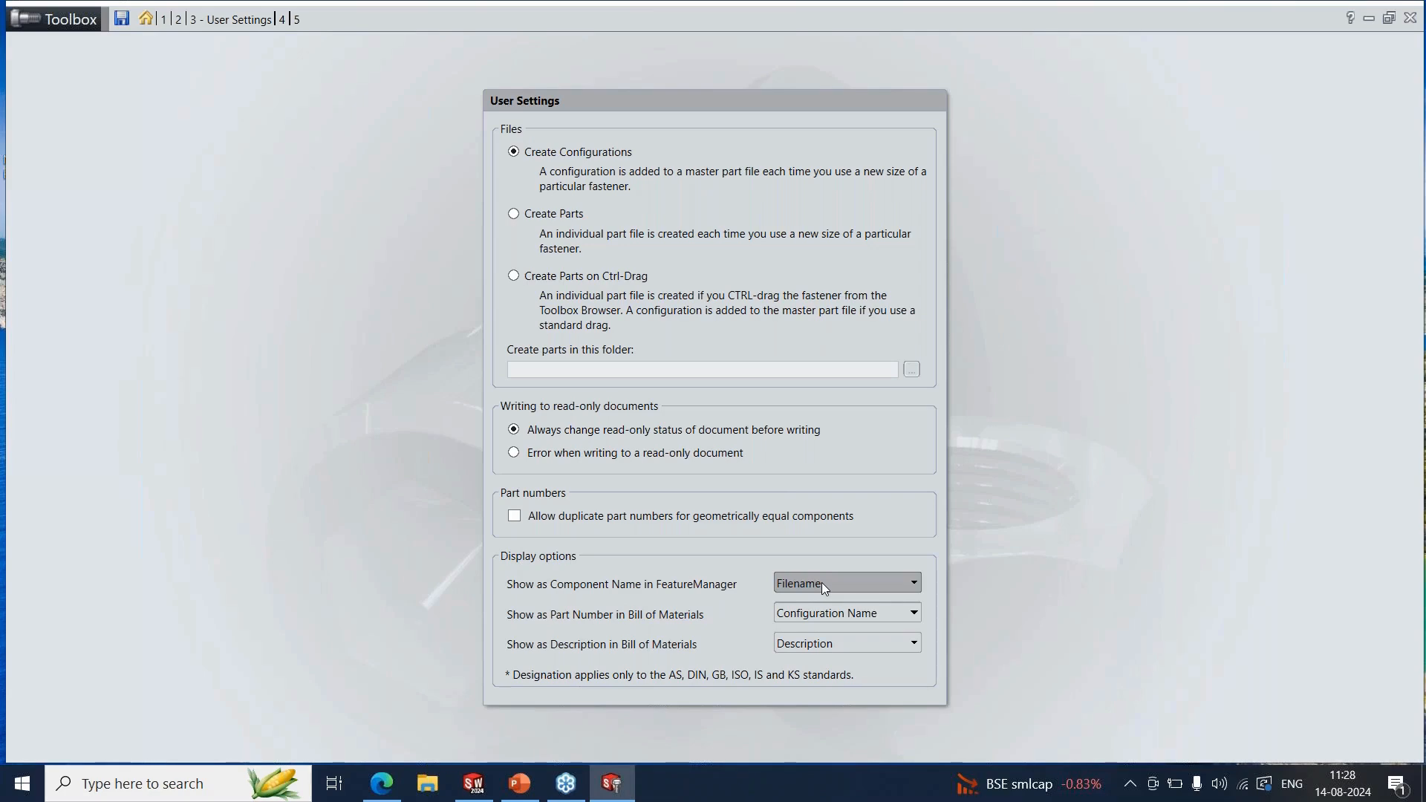
pyautogui.click(473, 784)
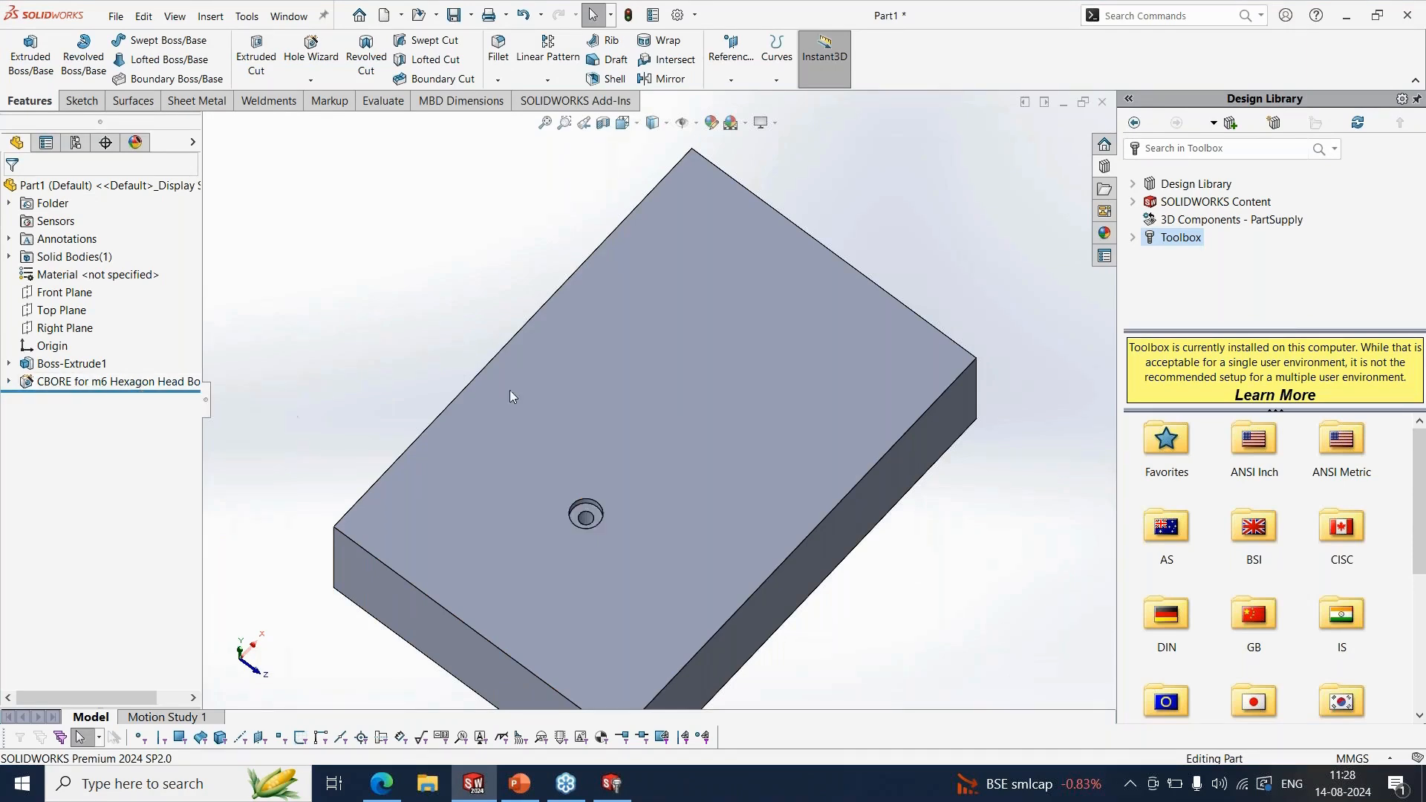
# Return to the Toolbox user settings and review the display choices for the FeatureManager component name and the Bill of Materials part number.
pyautogui.click(611, 785)
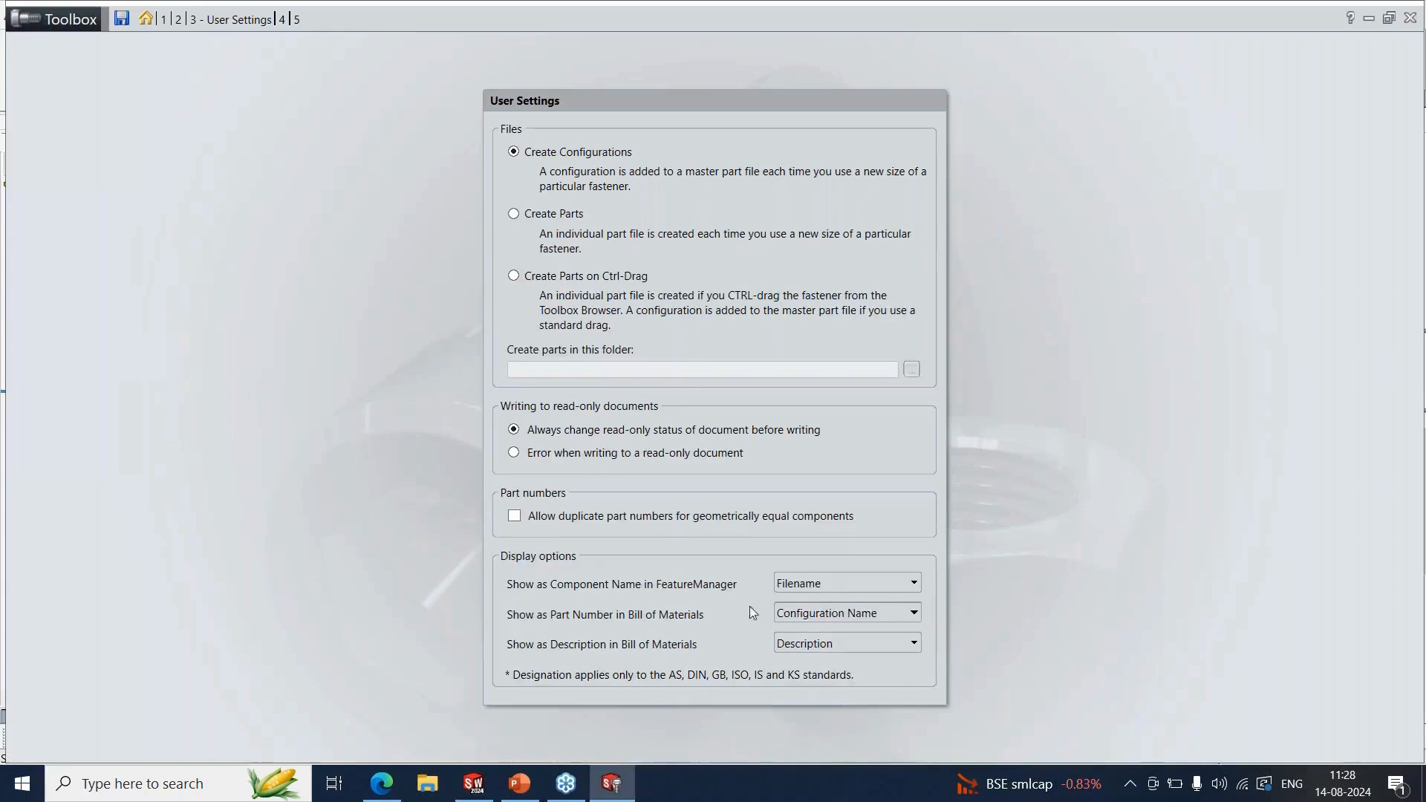
pyautogui.click(831, 585)
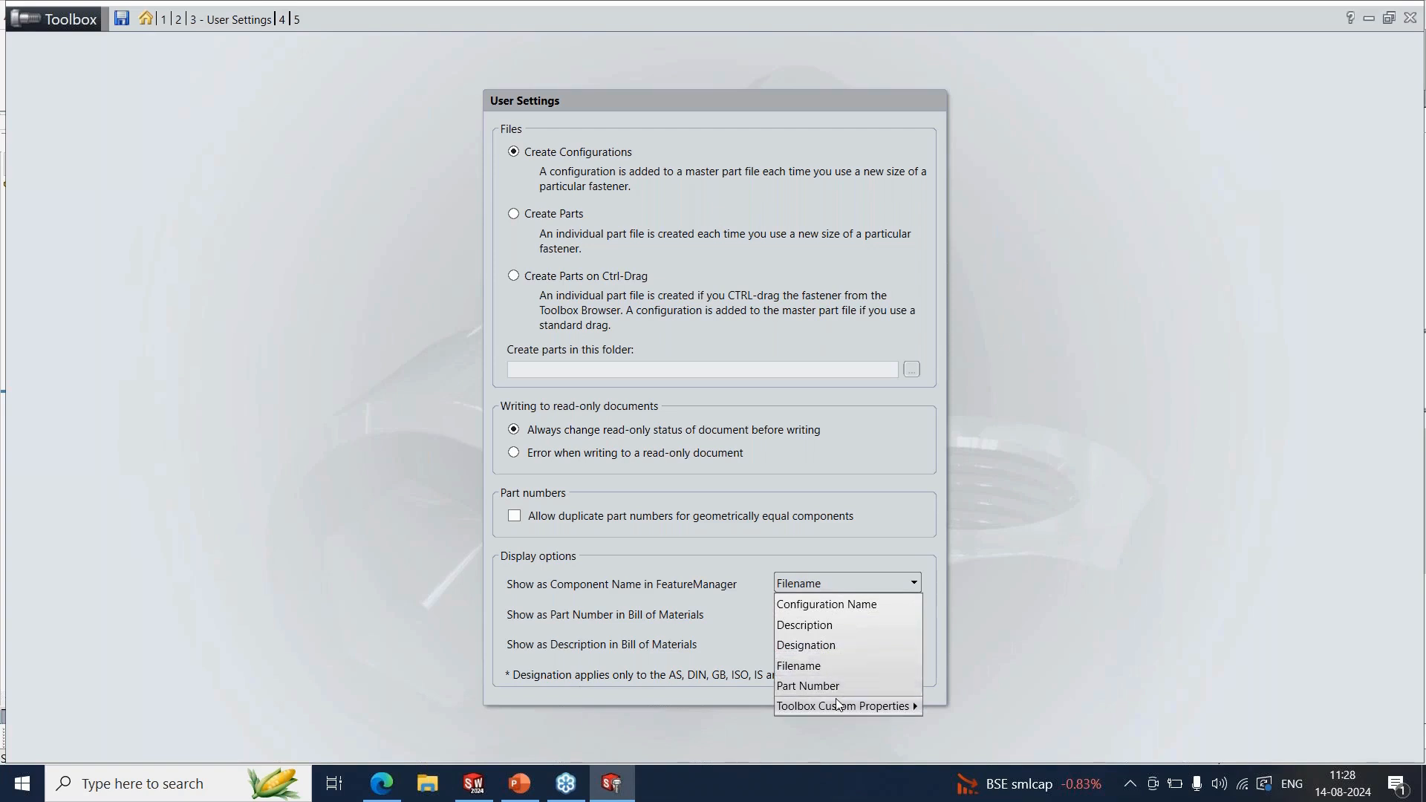
pyautogui.moveTo(837, 704)
pyautogui.click(587, 621)
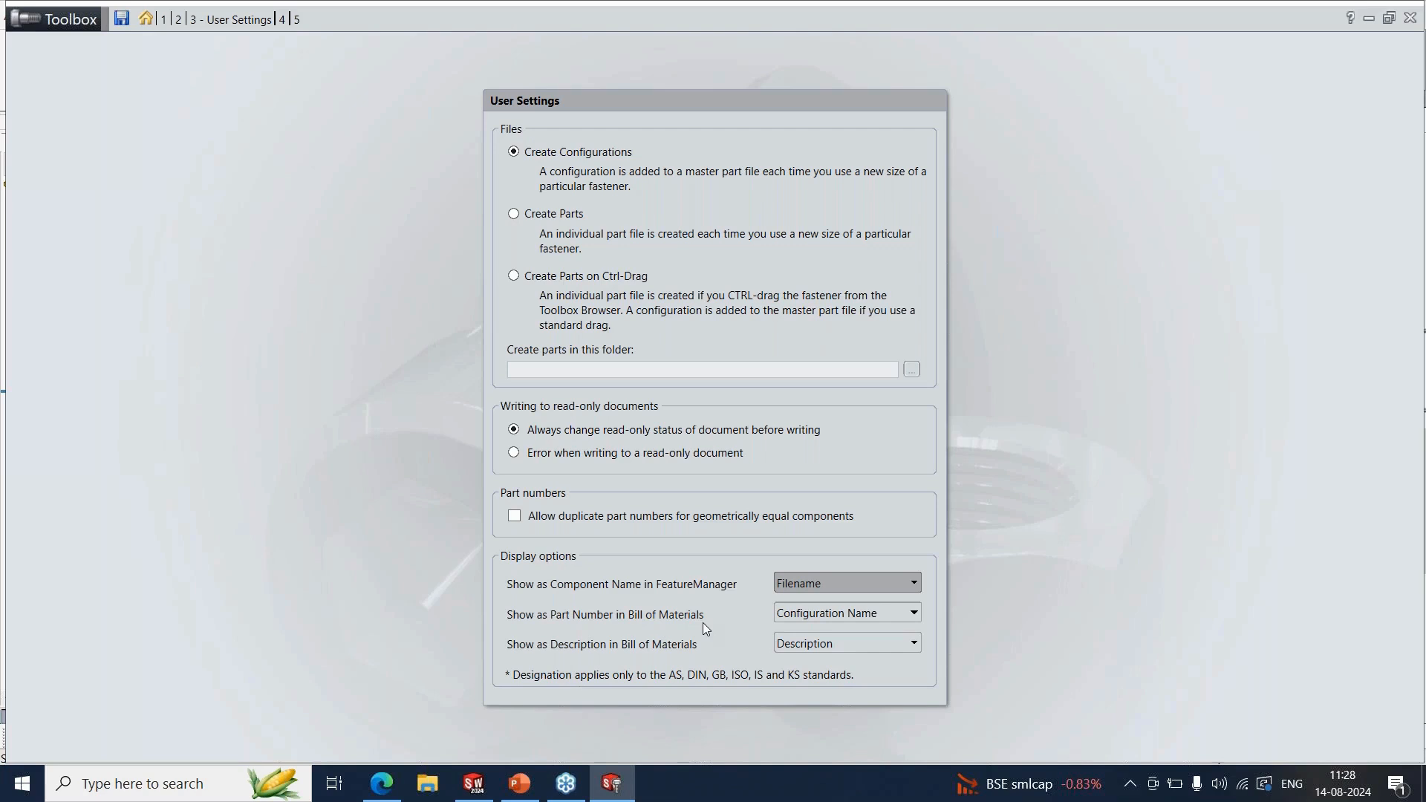
pyautogui.click(831, 617)
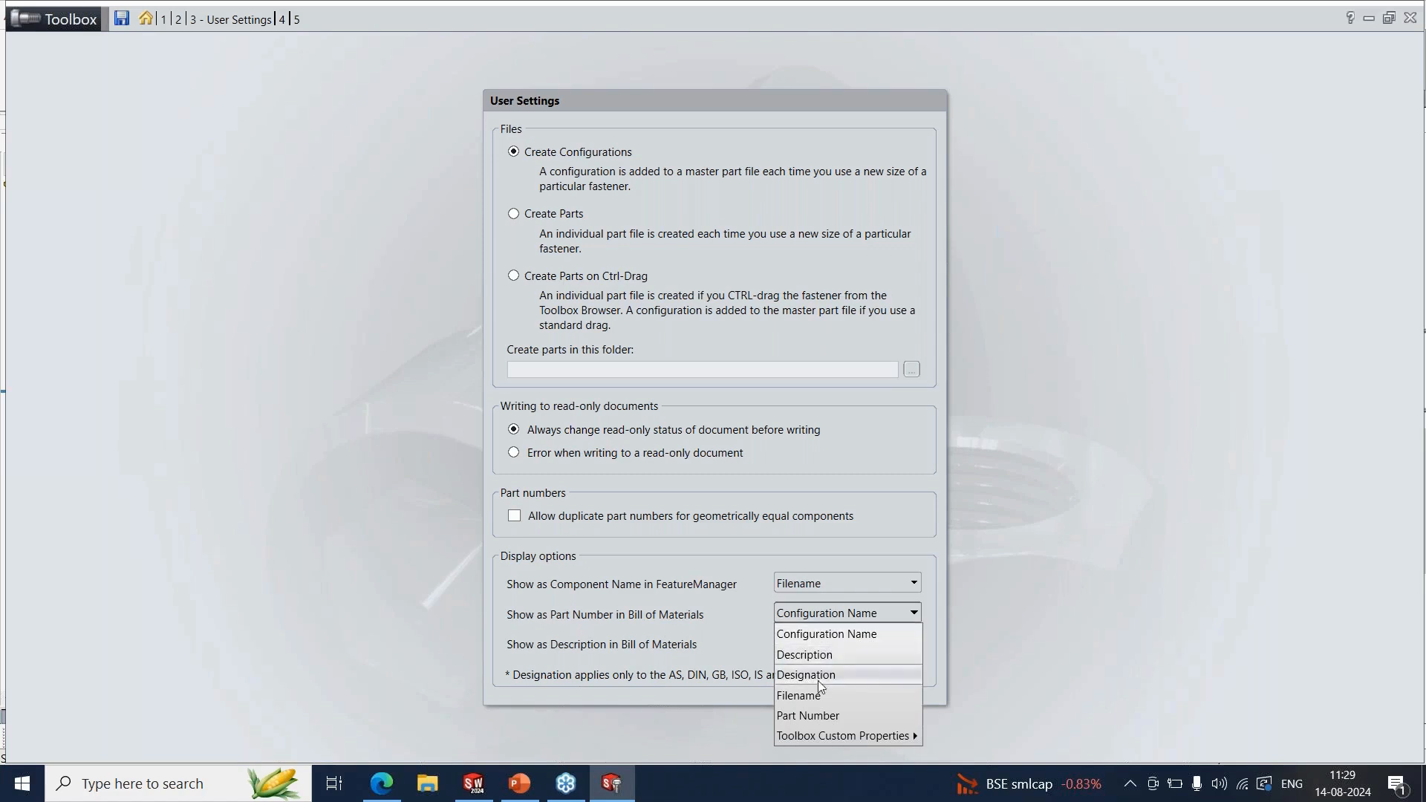
pyautogui.click(639, 652)
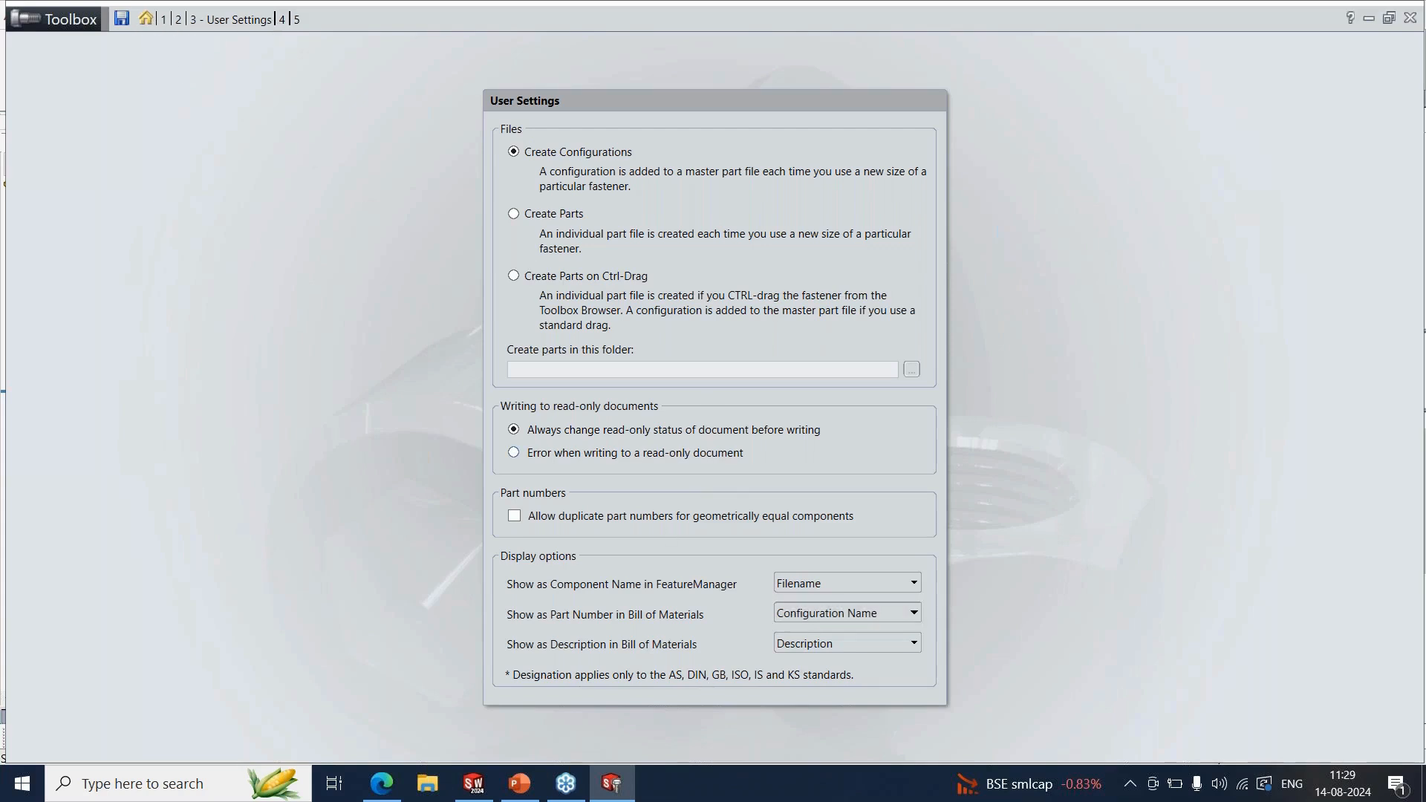
# Open the Toolbox permissions settings, view the password creation form, and close it without creating a password.
pyautogui.click(147, 23)
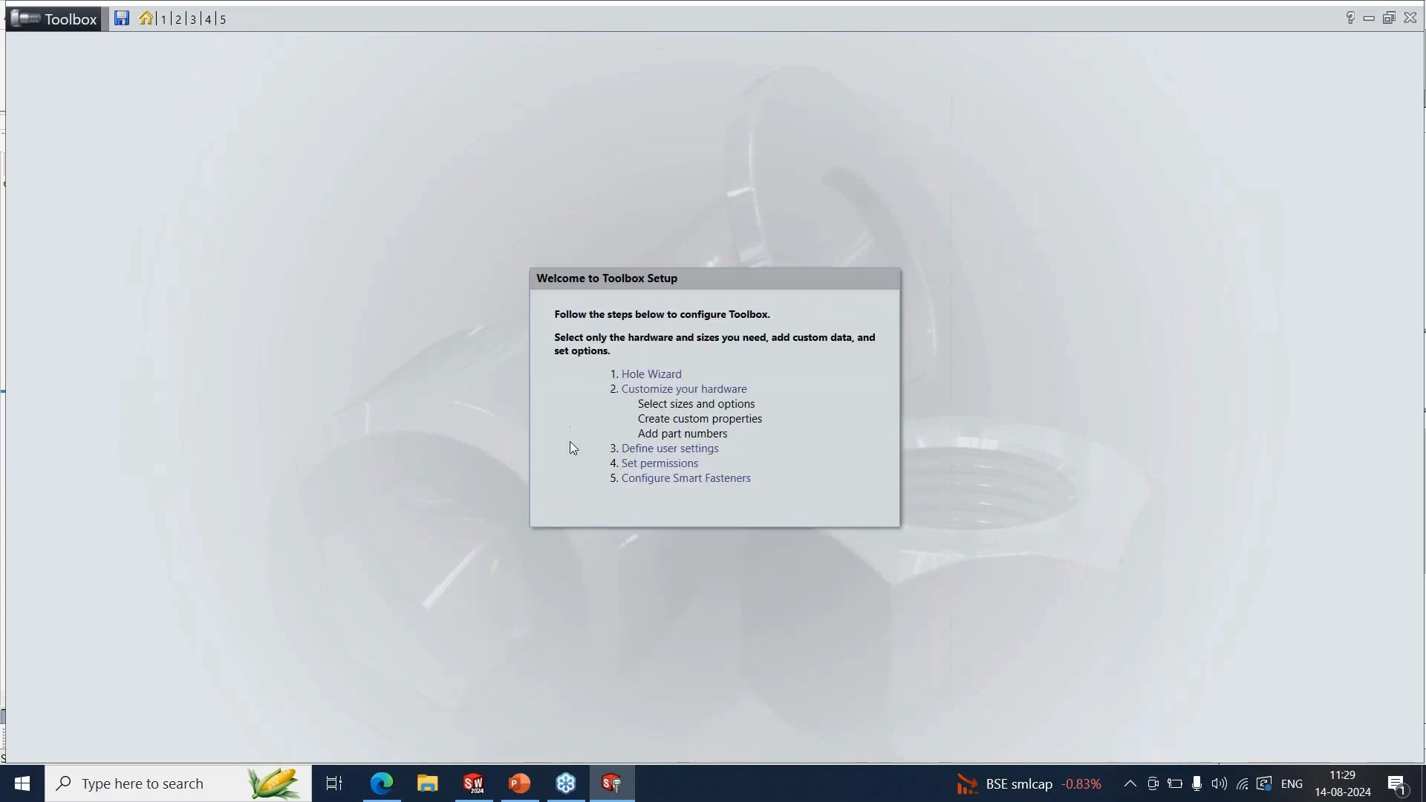
pyautogui.click(651, 466)
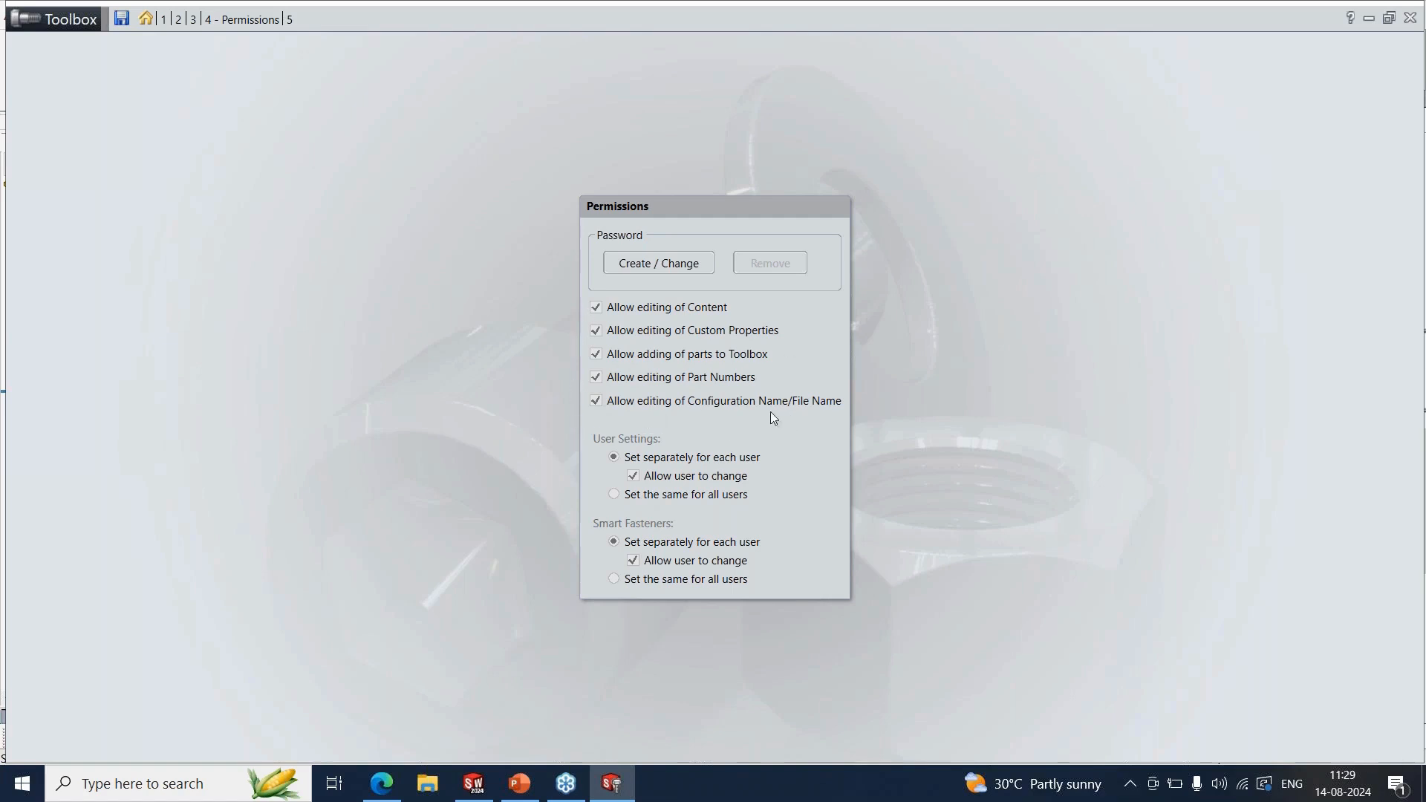
pyautogui.click(671, 268)
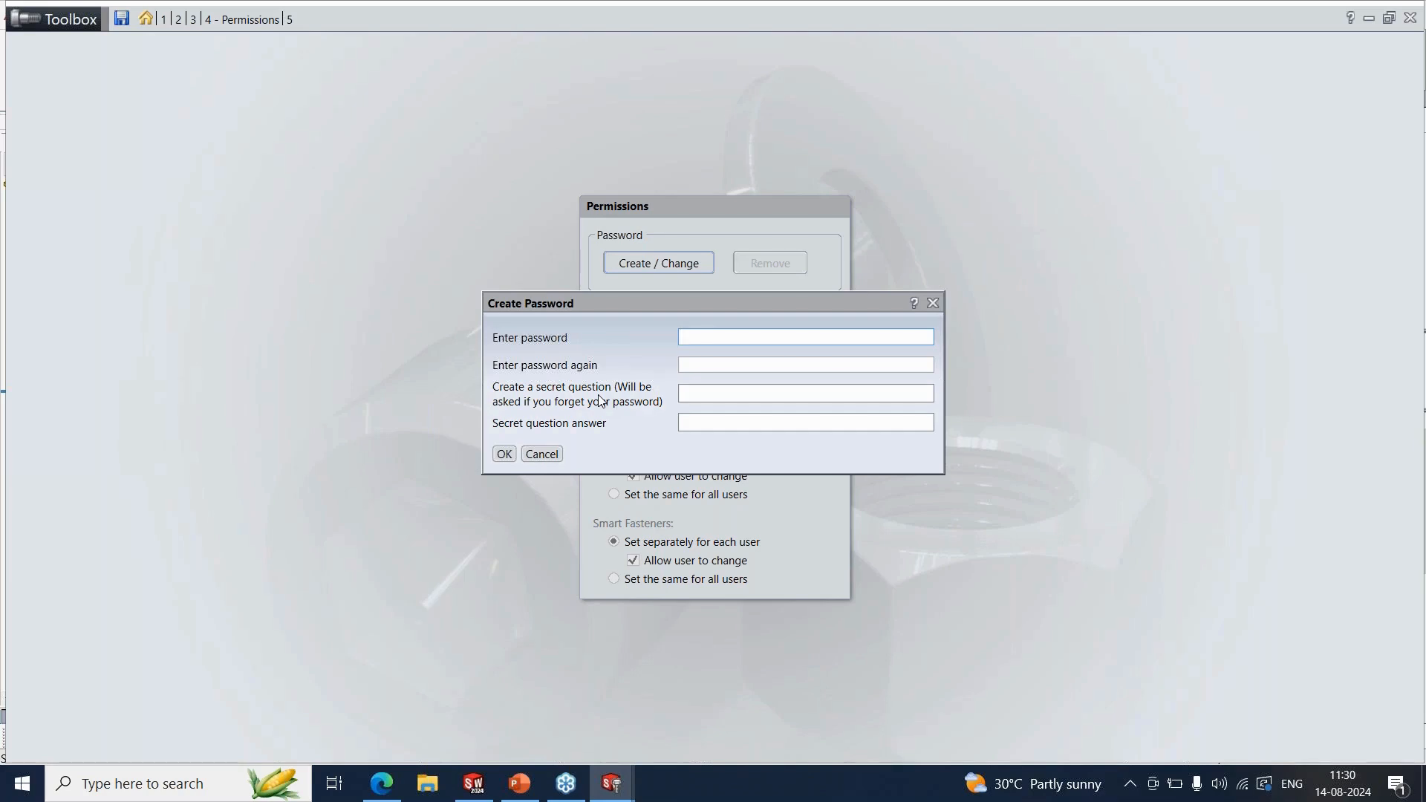
pyautogui.click(933, 303)
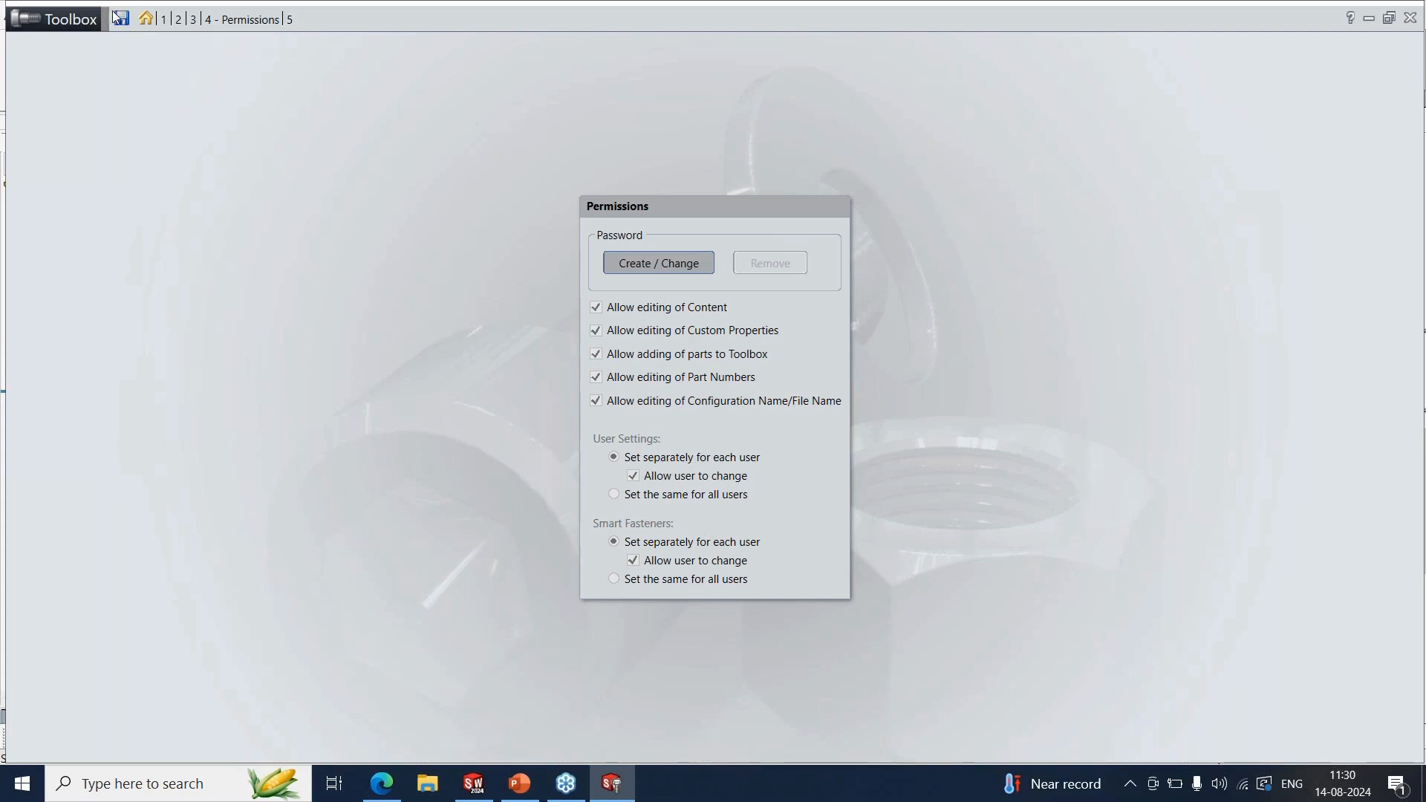
# Open the Smart Fasteners configuration, look at the open part in SOLIDWORKS, and return to the Toolbox setup.
pyautogui.click(146, 18)
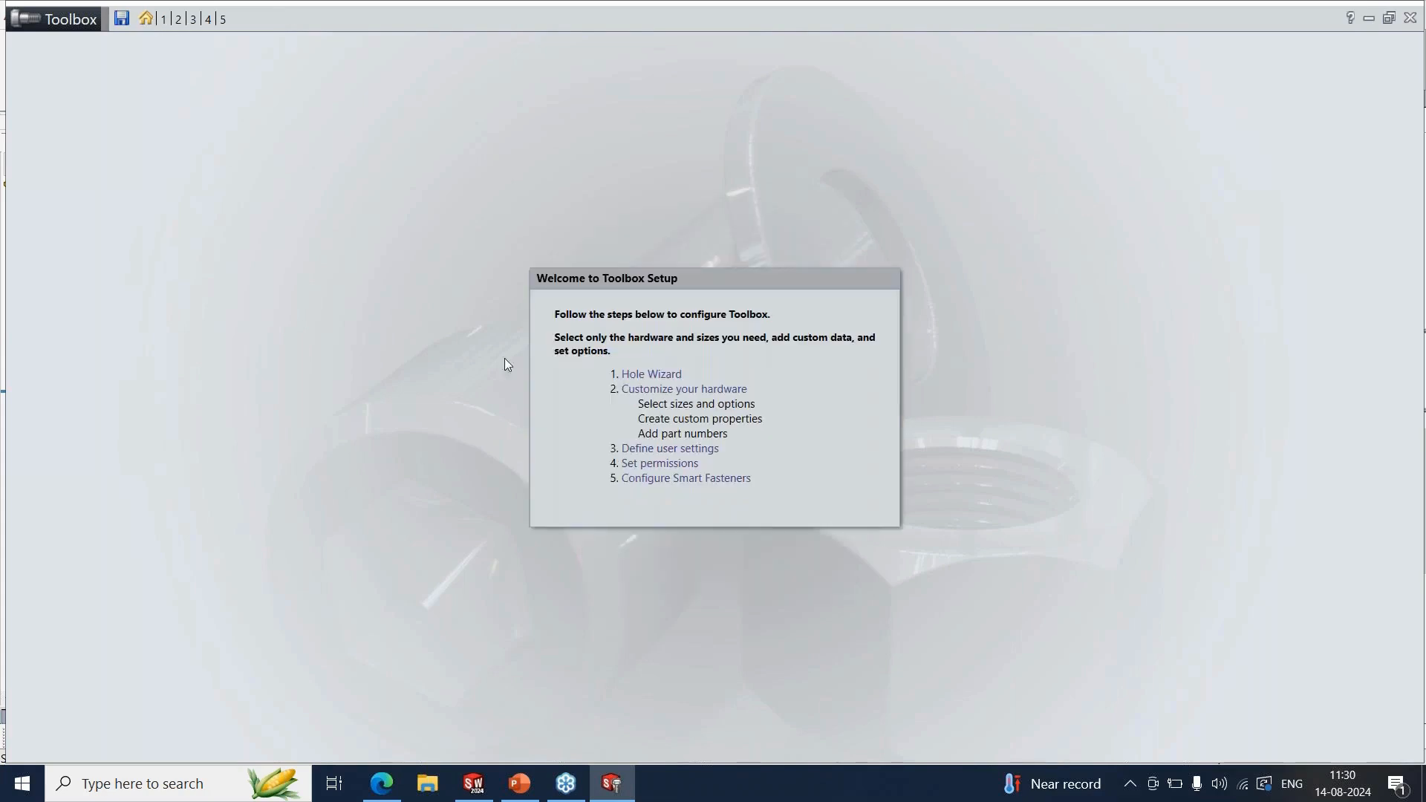
pyautogui.click(674, 480)
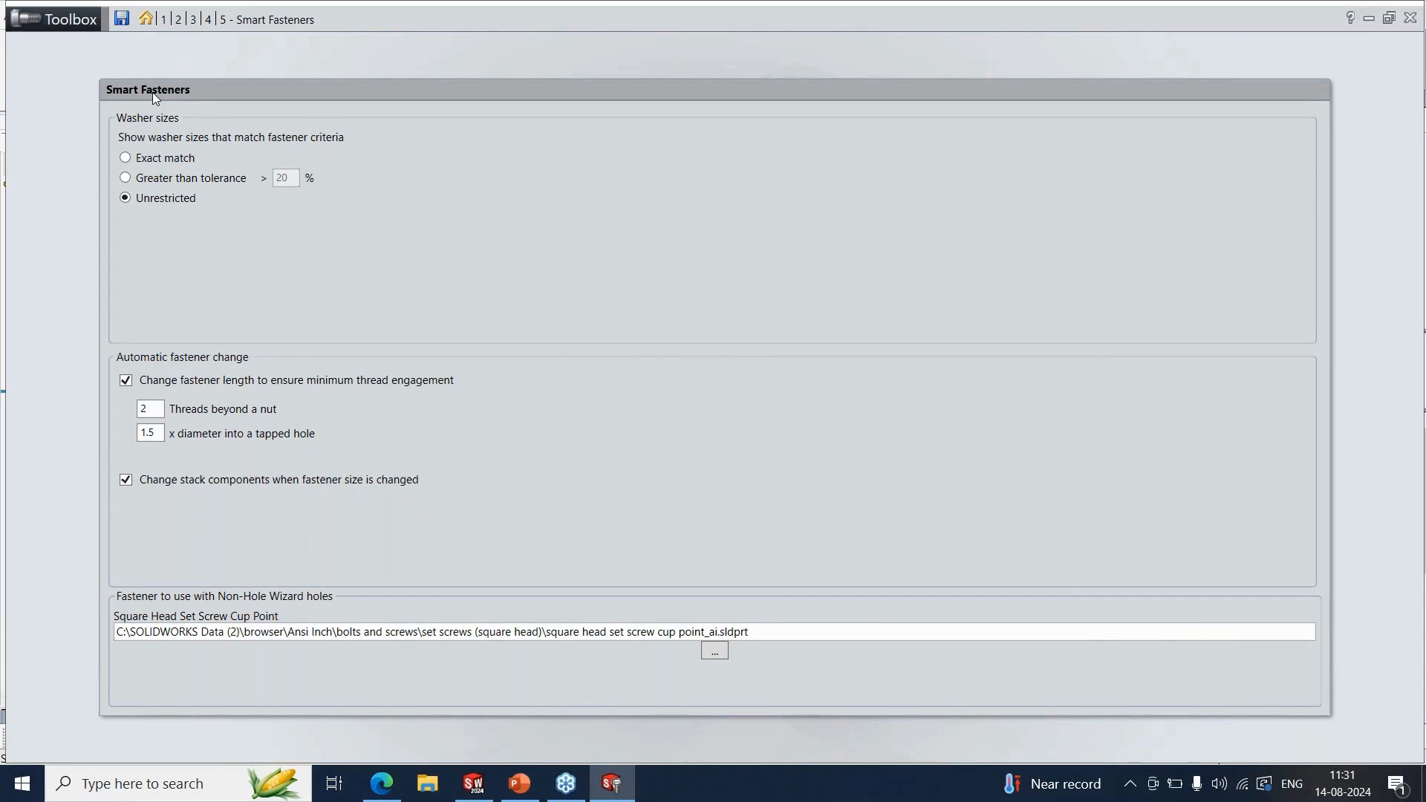
pyautogui.click(473, 784)
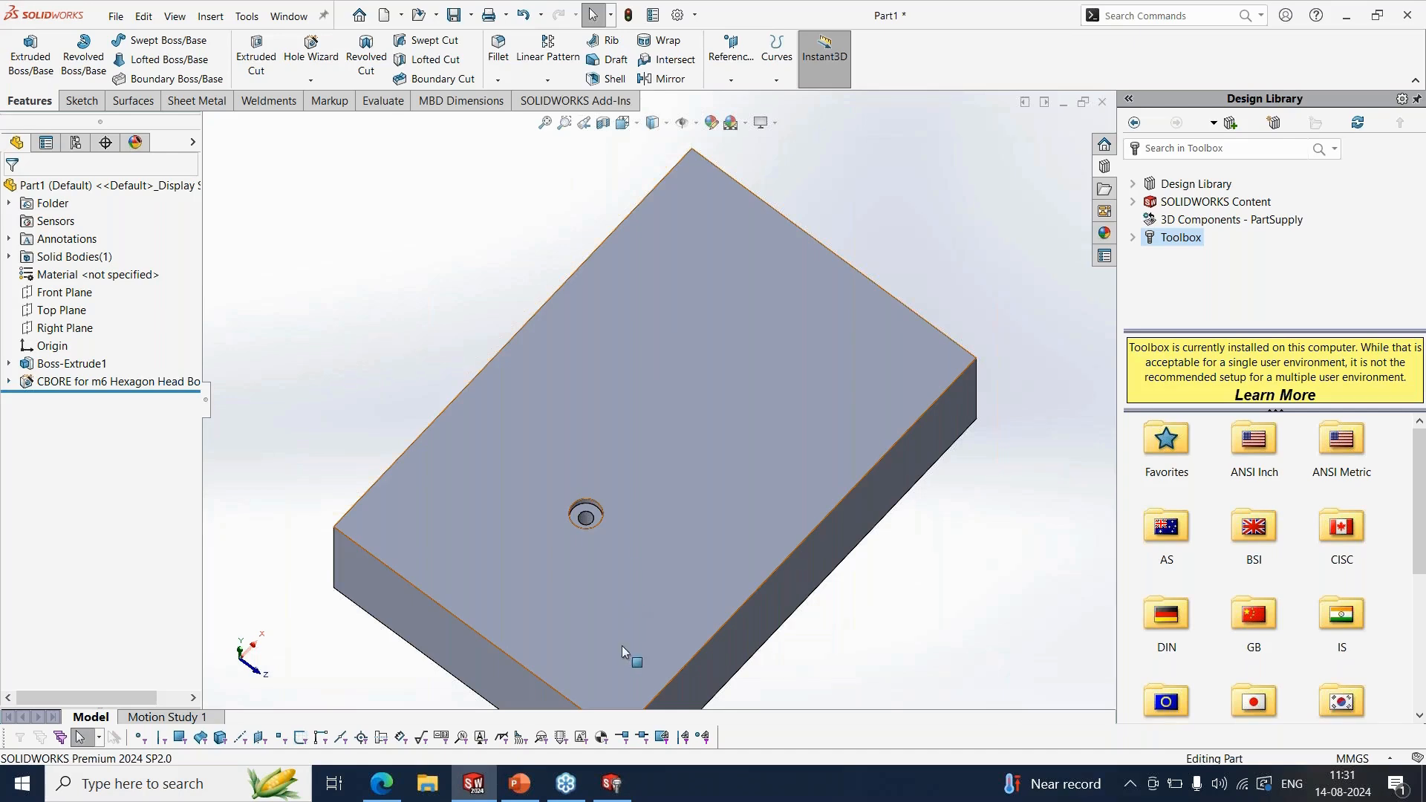
pyautogui.click(611, 784)
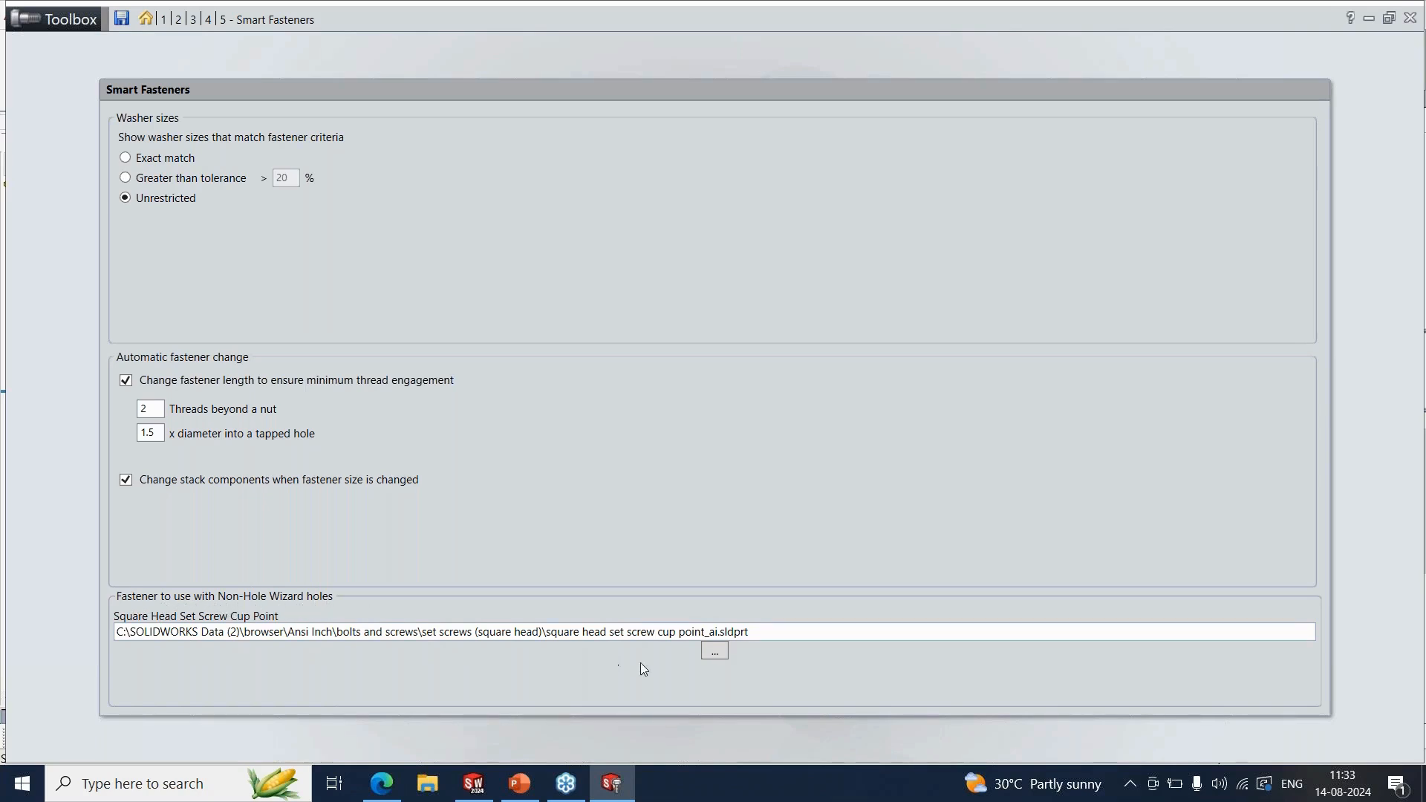
# Try Square Head Set Screw Dog Point for non-Hole Wizard holes, and set the fastener to Square Head Set Screw Half Dog Point instead.
pyautogui.click(715, 653)
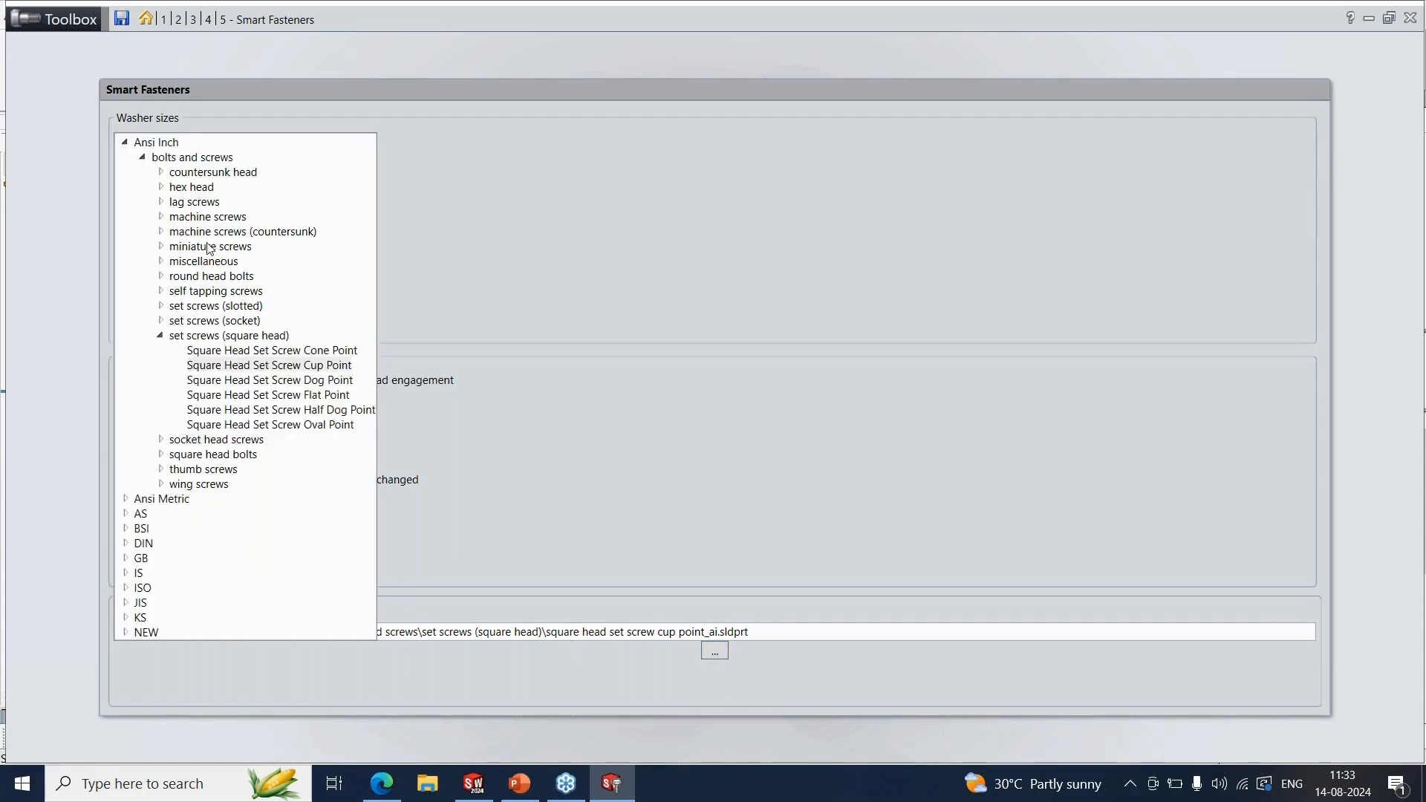
pyautogui.click(231, 381)
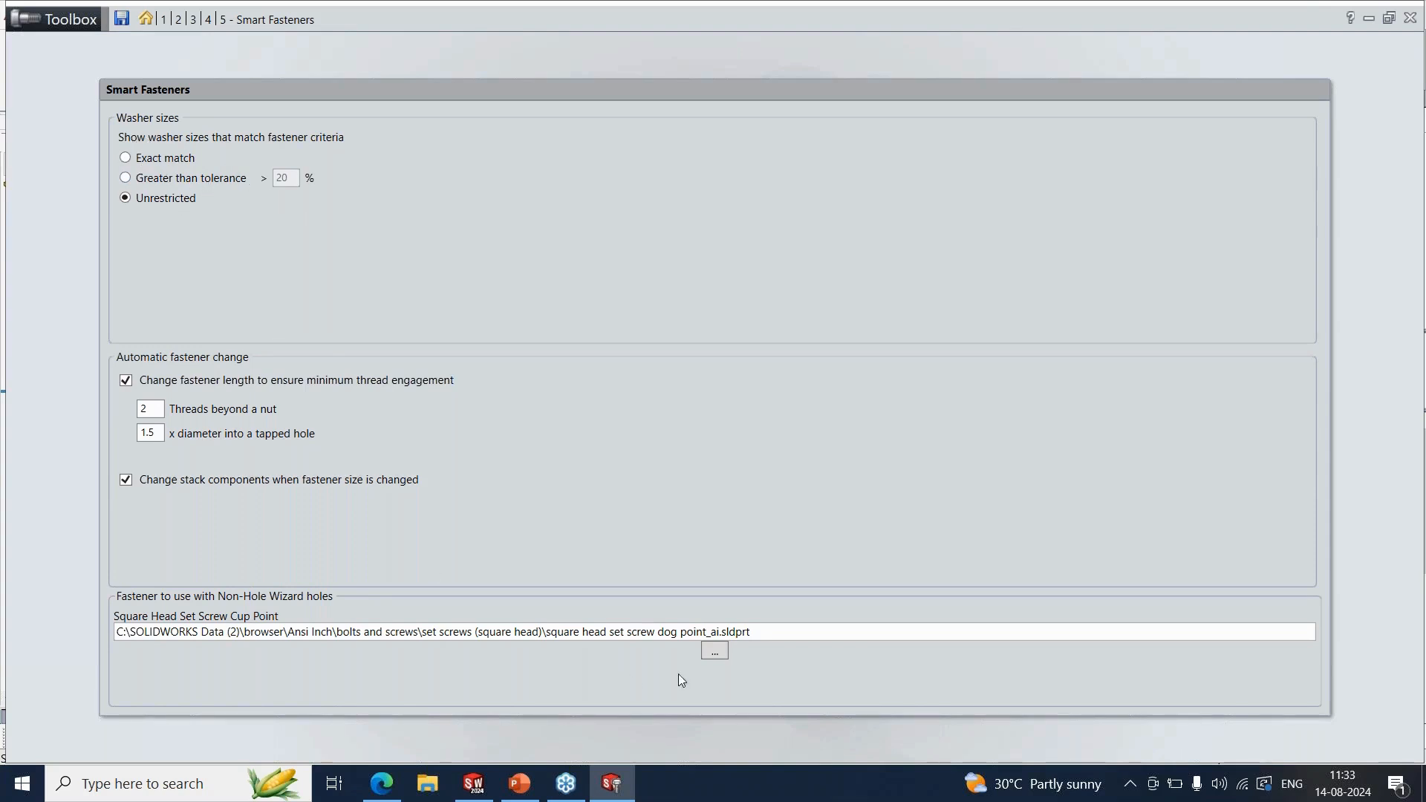
pyautogui.click(714, 650)
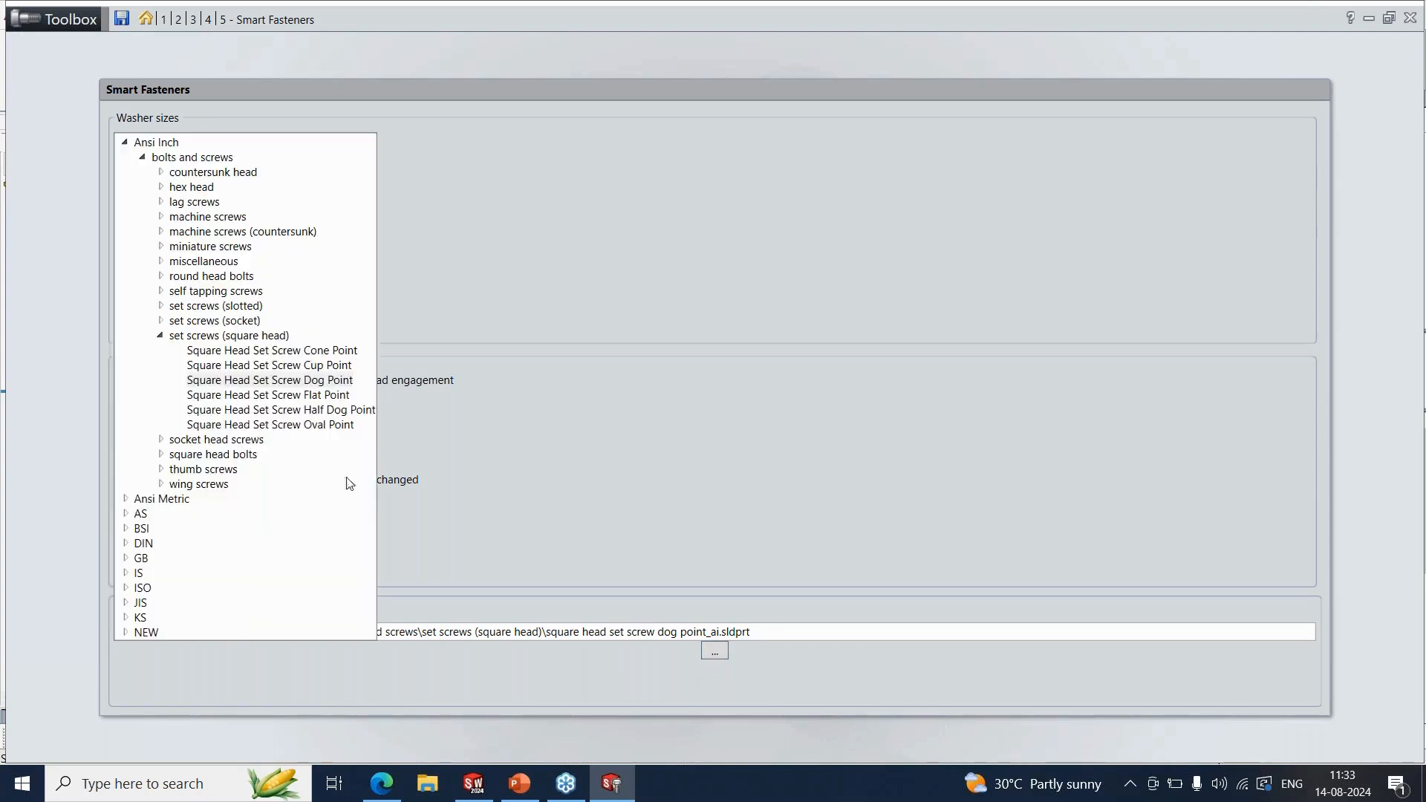
pyautogui.click(263, 413)
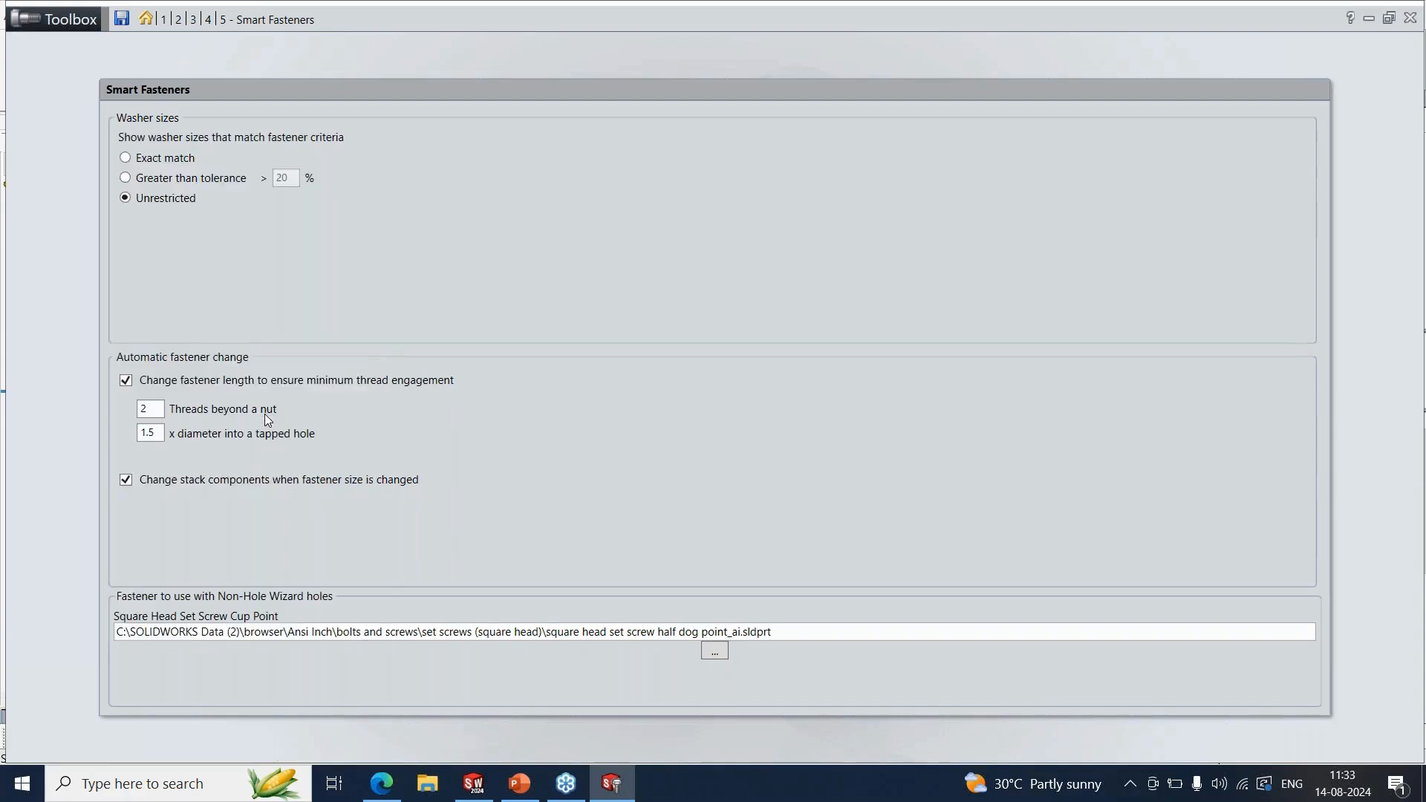
# Restrict the Smart Fasteners washer sizes to Exact match, return to the Toolbox setup home page, and save the configuration changes.
pyautogui.click(125, 157)
pyautogui.moveTo(581, 633); pyautogui.dragTo(727, 634)
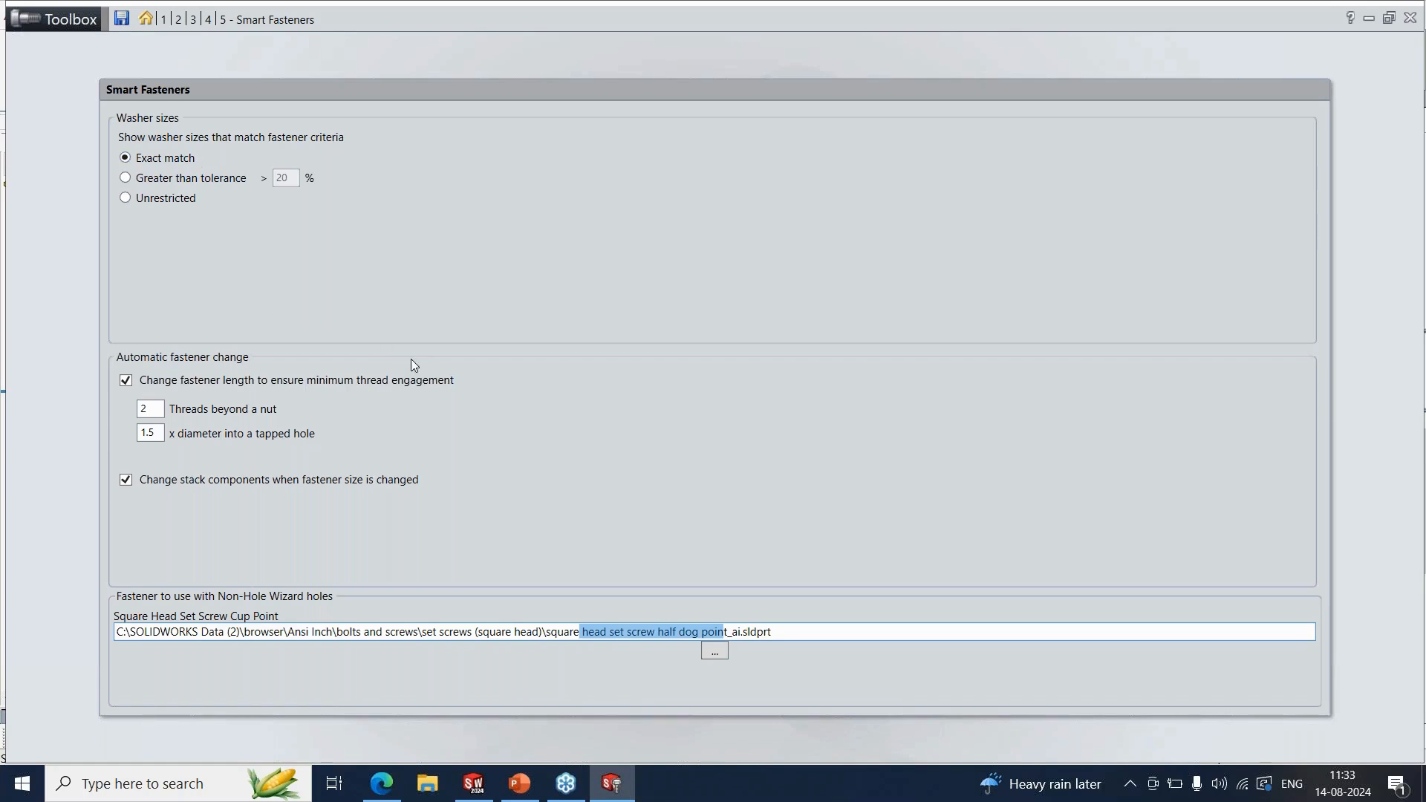
pyautogui.click(709, 652)
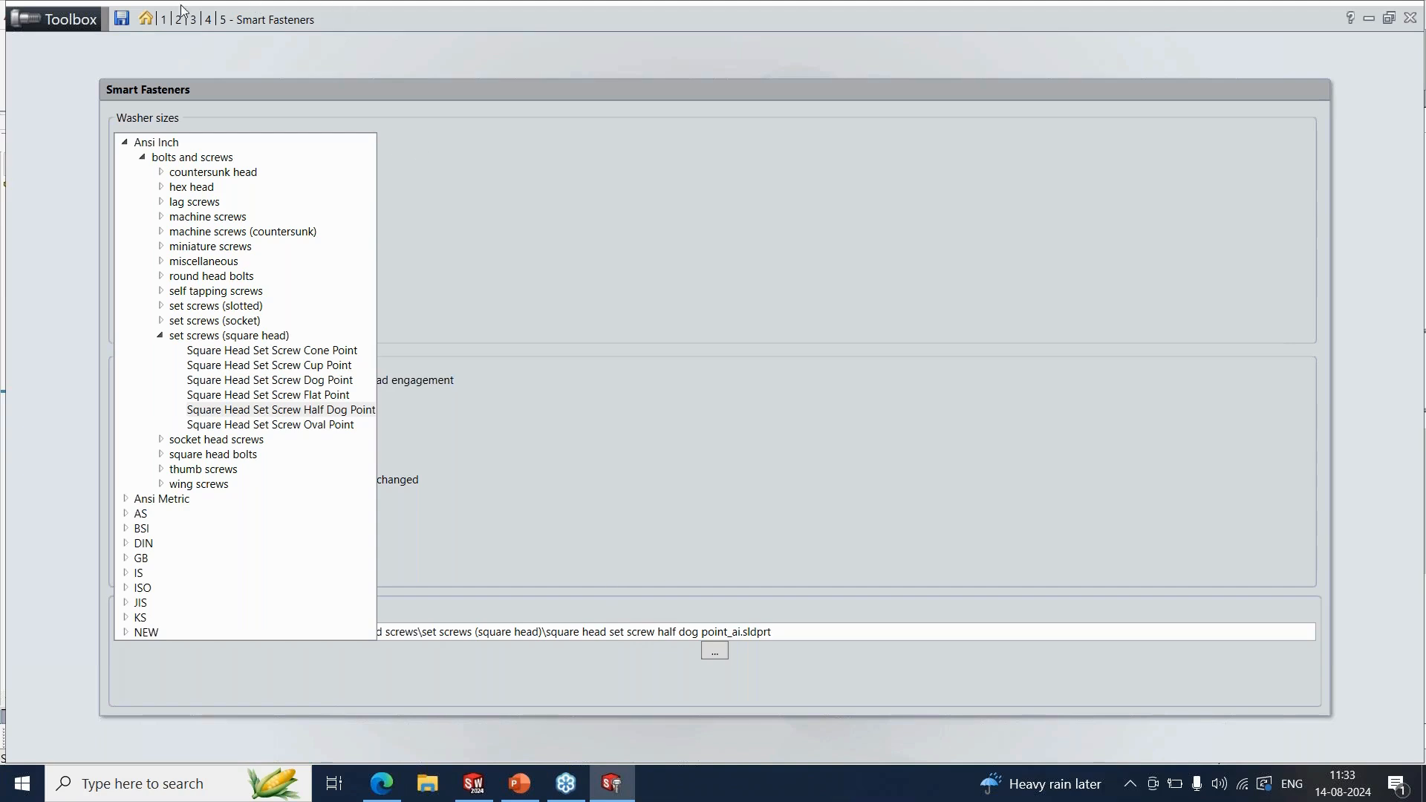
pyautogui.click(147, 20)
pyautogui.click(146, 20)
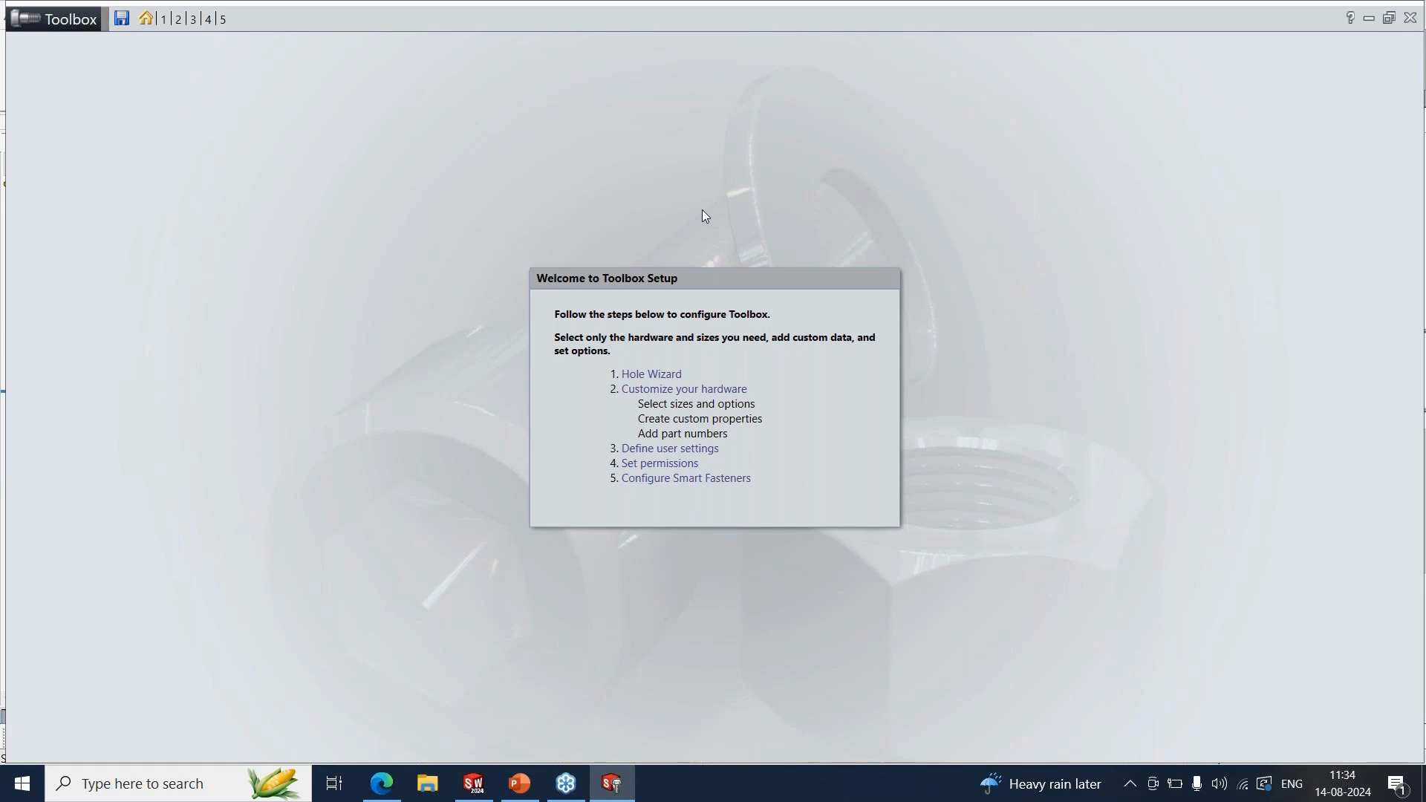
pyautogui.click(122, 20)
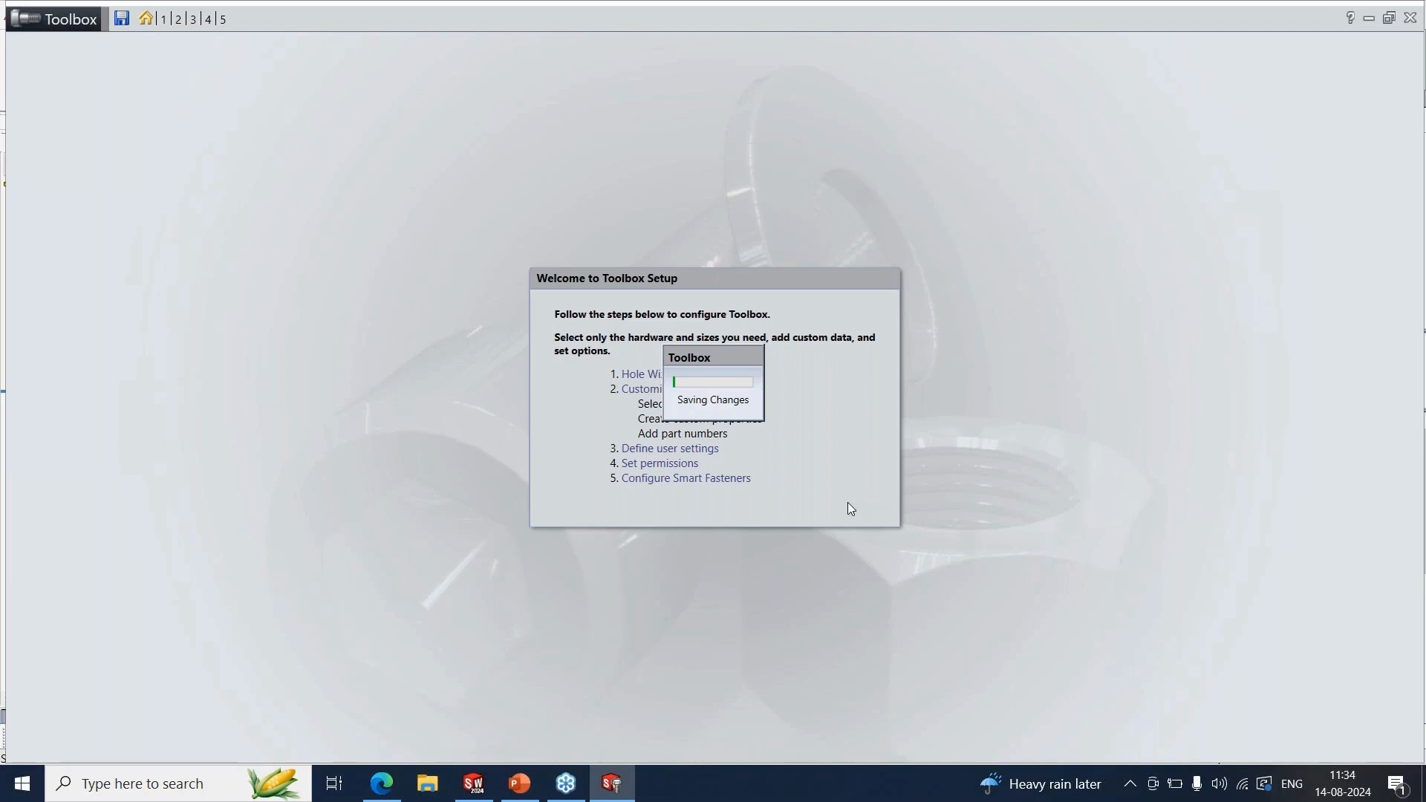
pyautogui.click(475, 778)
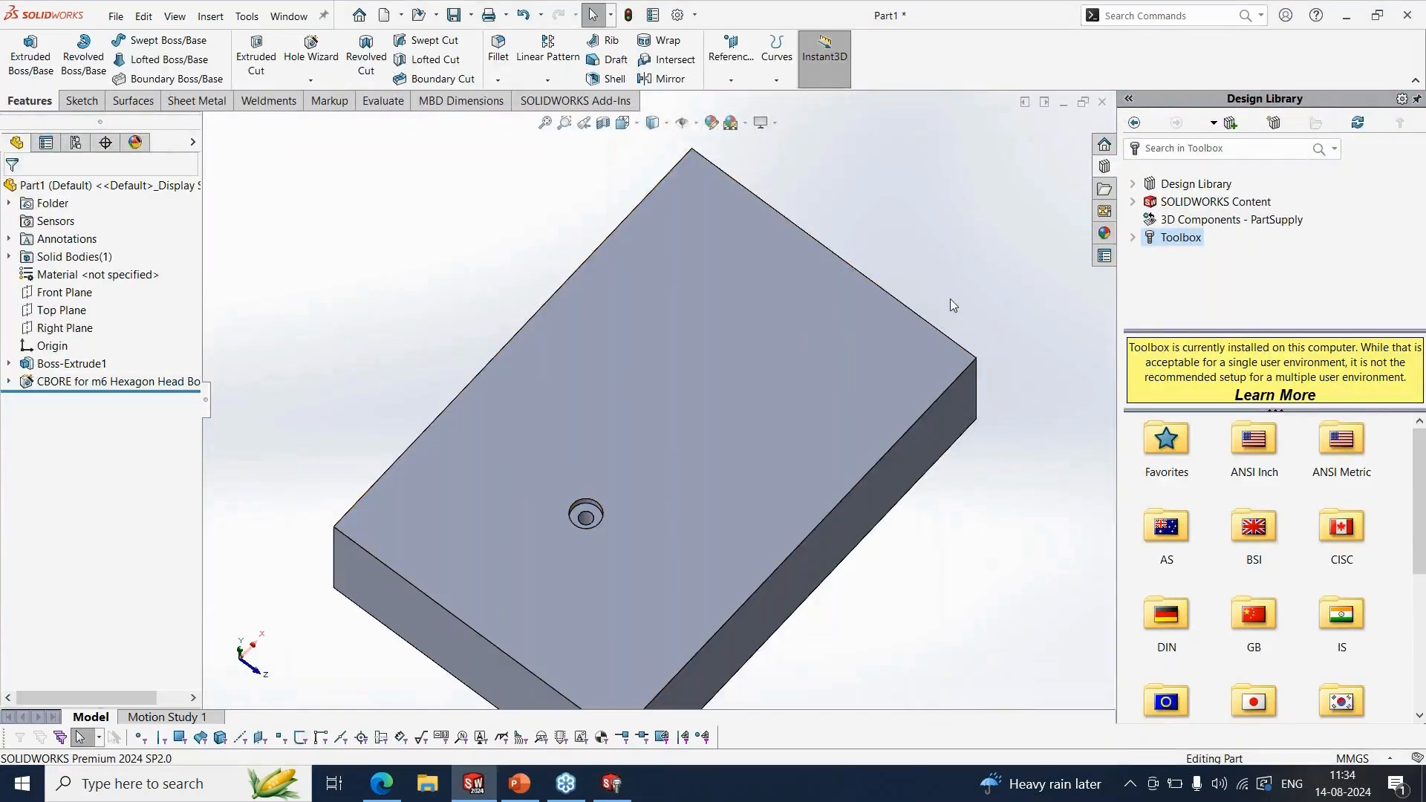
pyautogui.click(517, 786)
pyautogui.click(1225, 756)
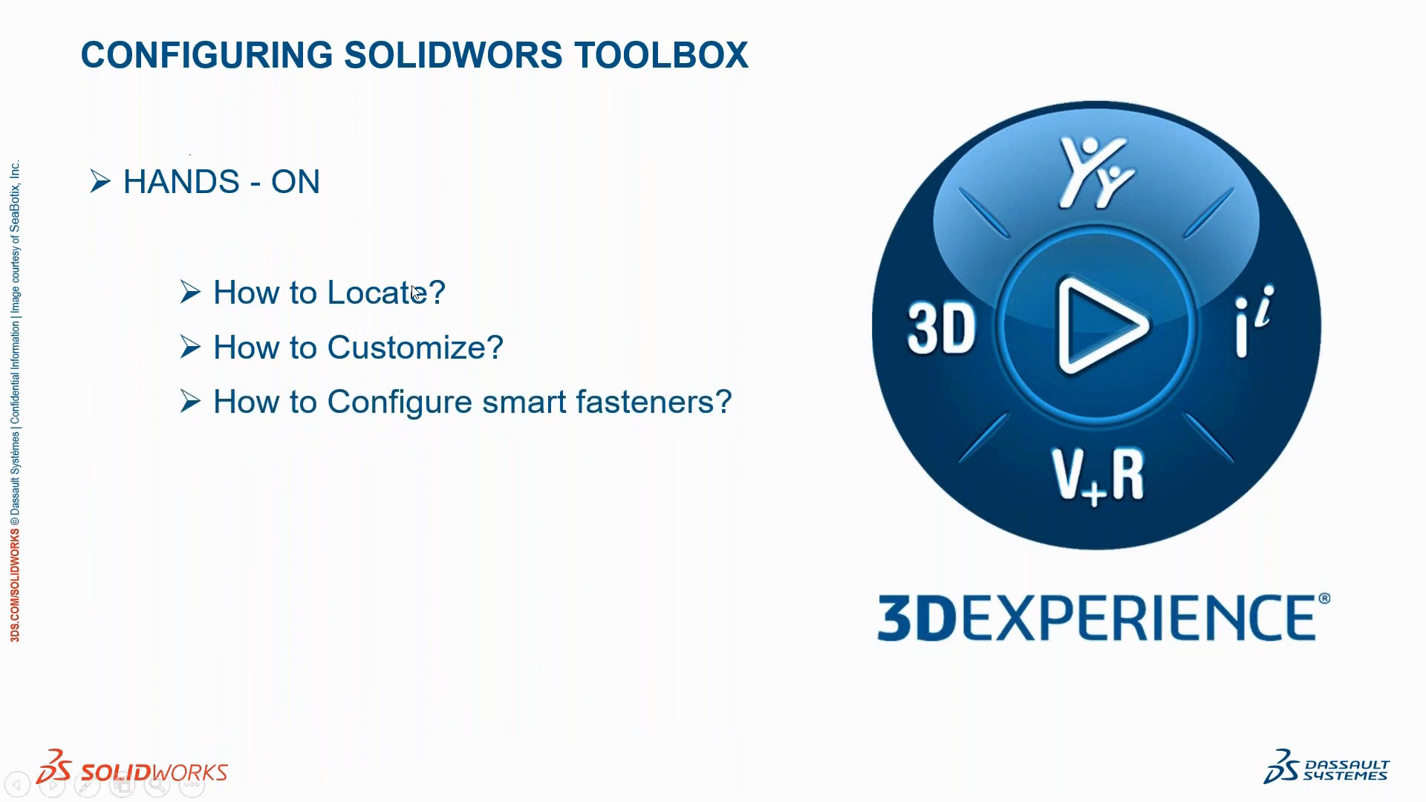
pyautogui.click(535, 294)
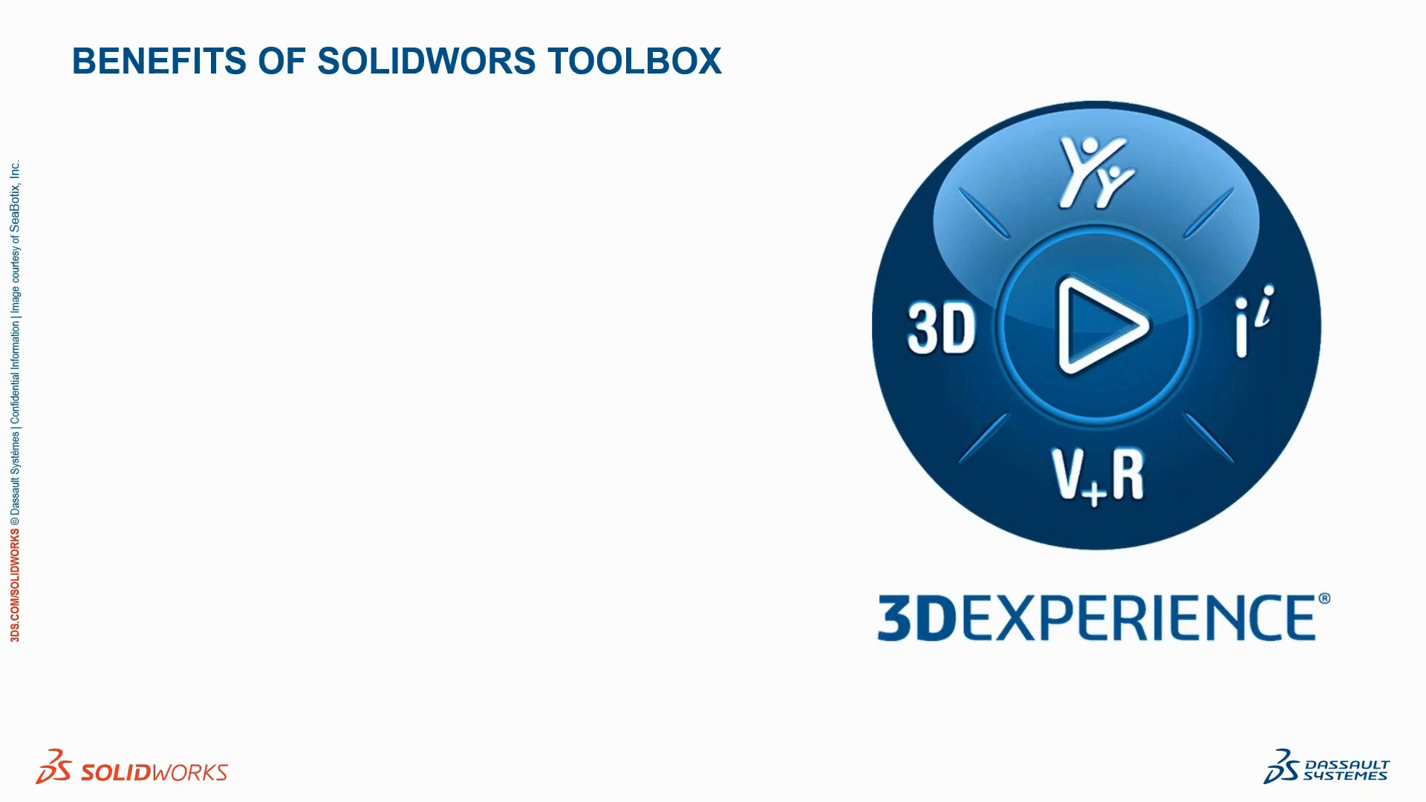
pyautogui.press('Right')
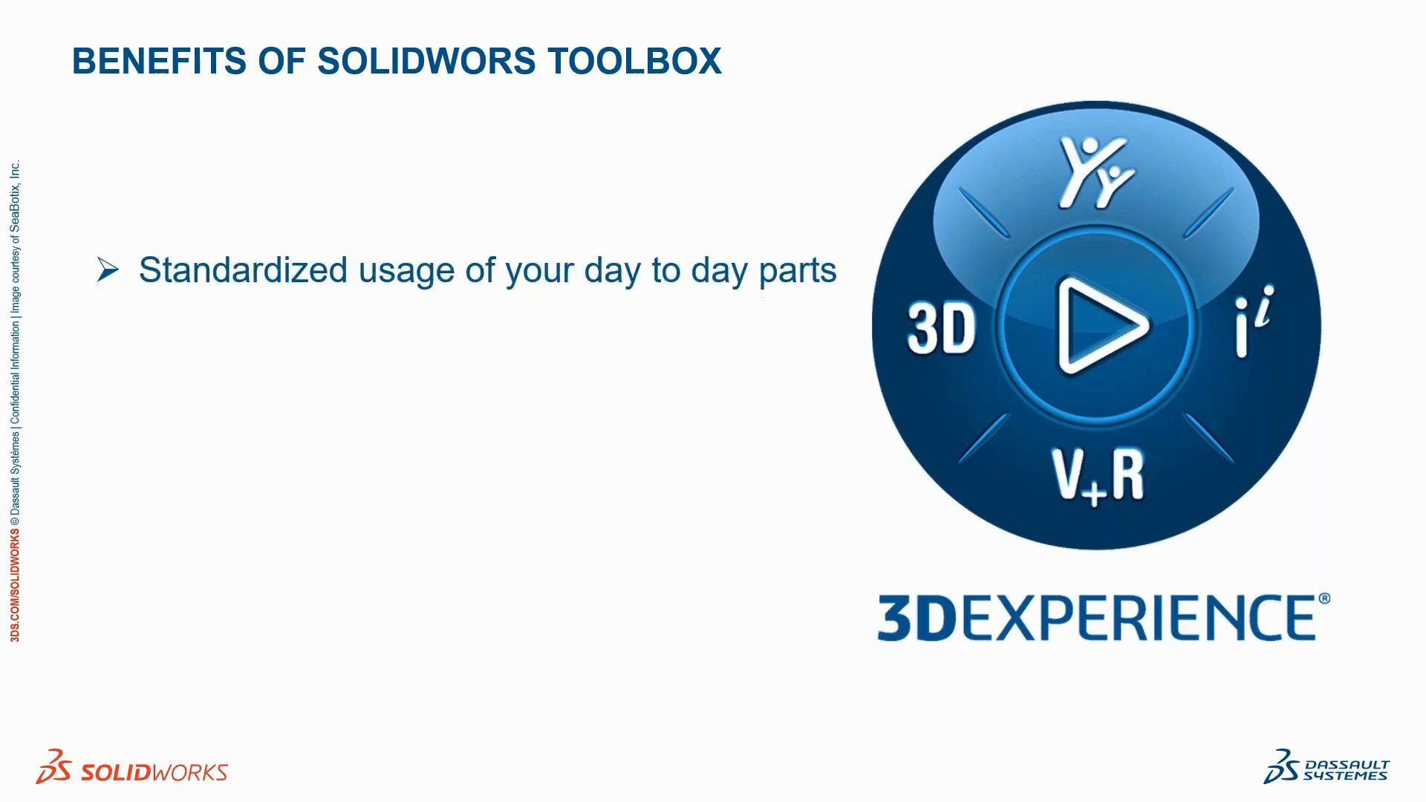
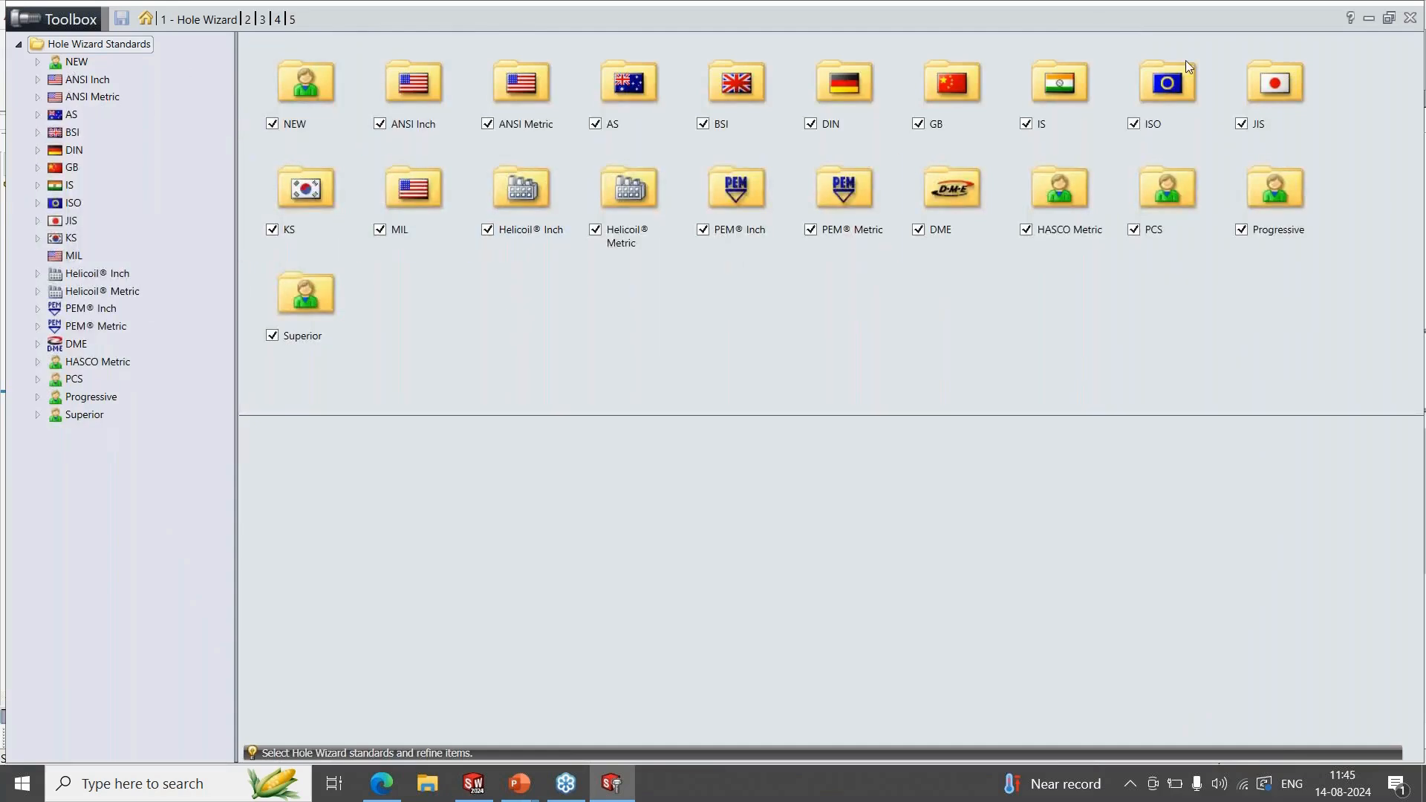
# Look through the Toolbox standard folders in the SOLIDWORKS Design Library, and return to the Toolbox setup.
pyautogui.click(490, 786)
pyautogui.scroll(-3, 1289, 535)
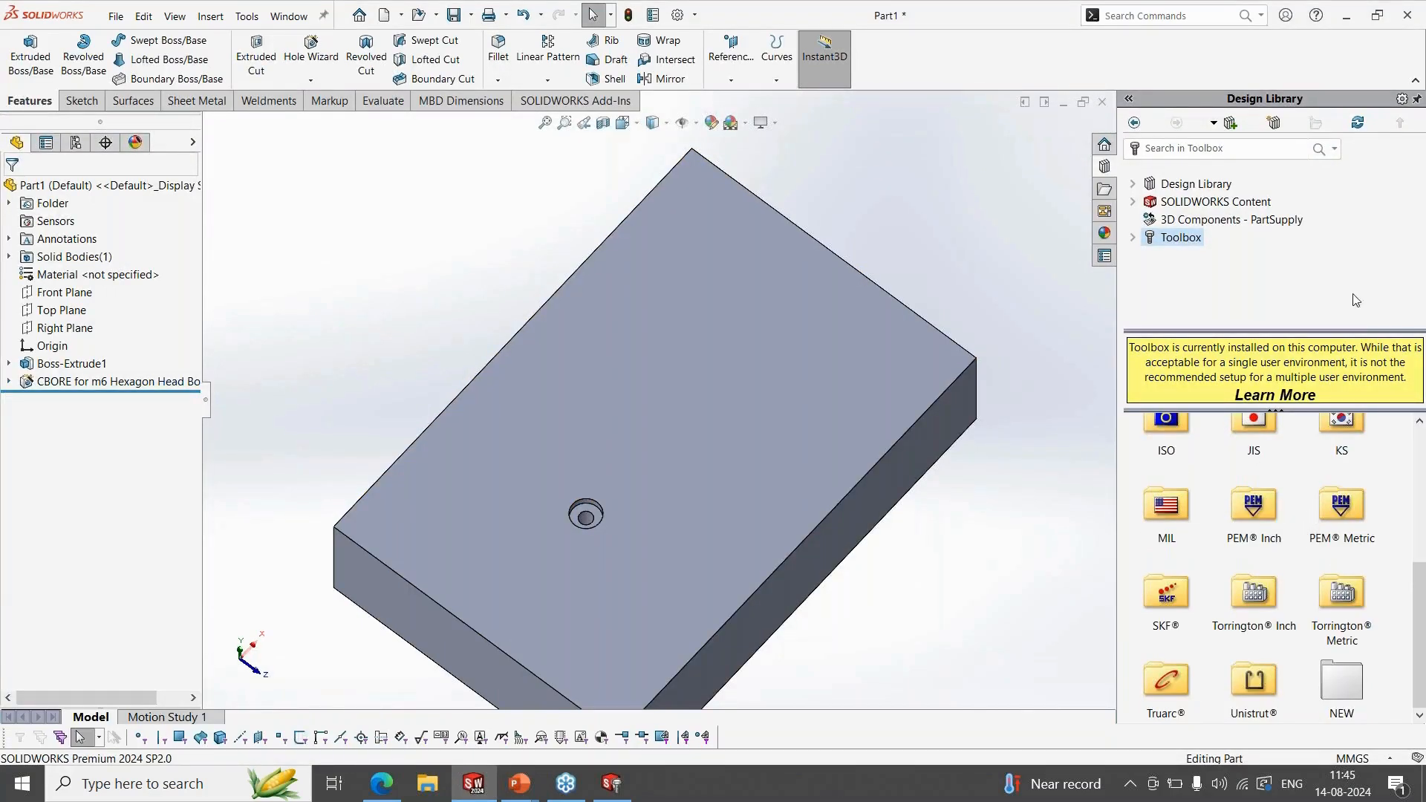
pyautogui.click(1346, 15)
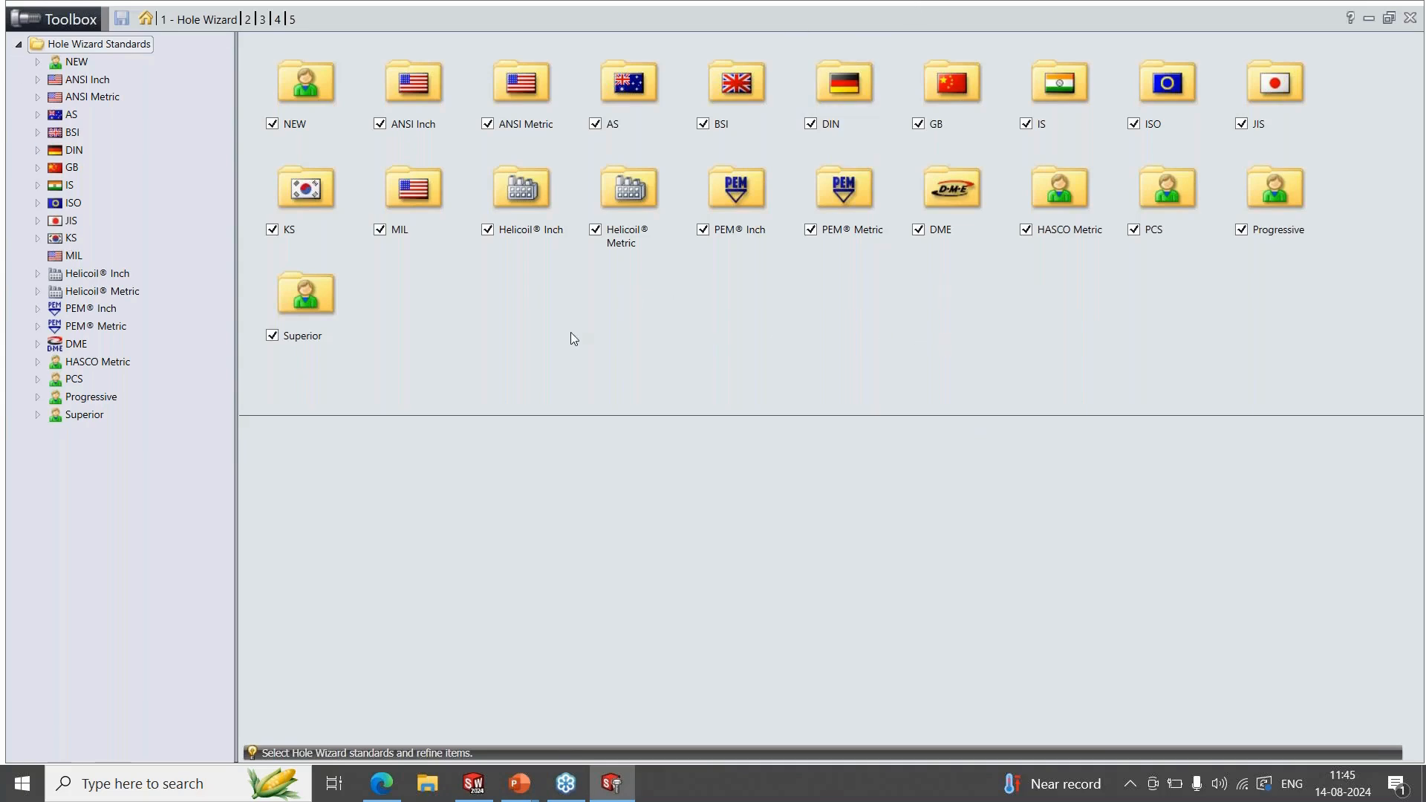
# Open the size table of the IS counterbore hole for Hexagon Head Bolt (Grade C) IS 1363(Part1).
pyautogui.doubleClick(1044, 97)
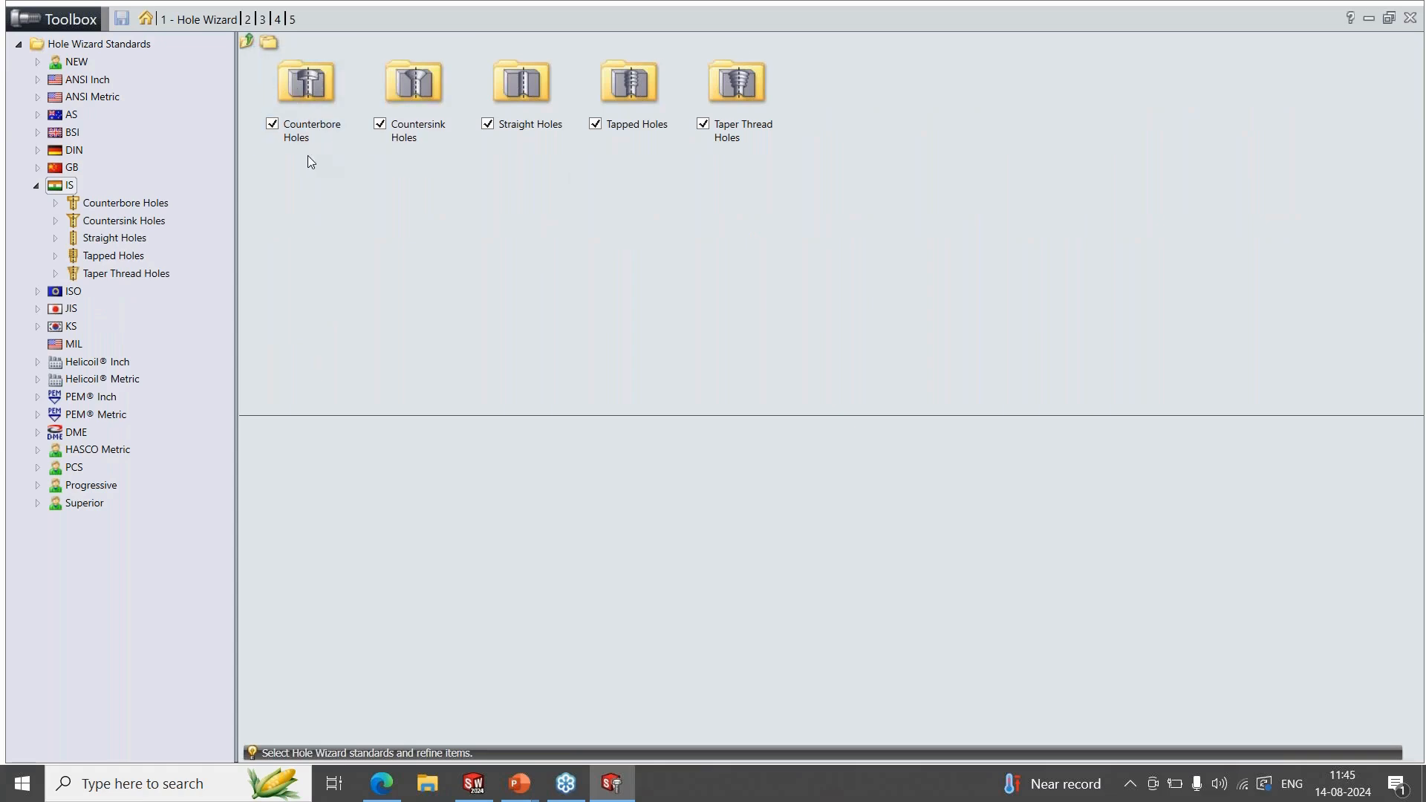
pyautogui.doubleClick(319, 99)
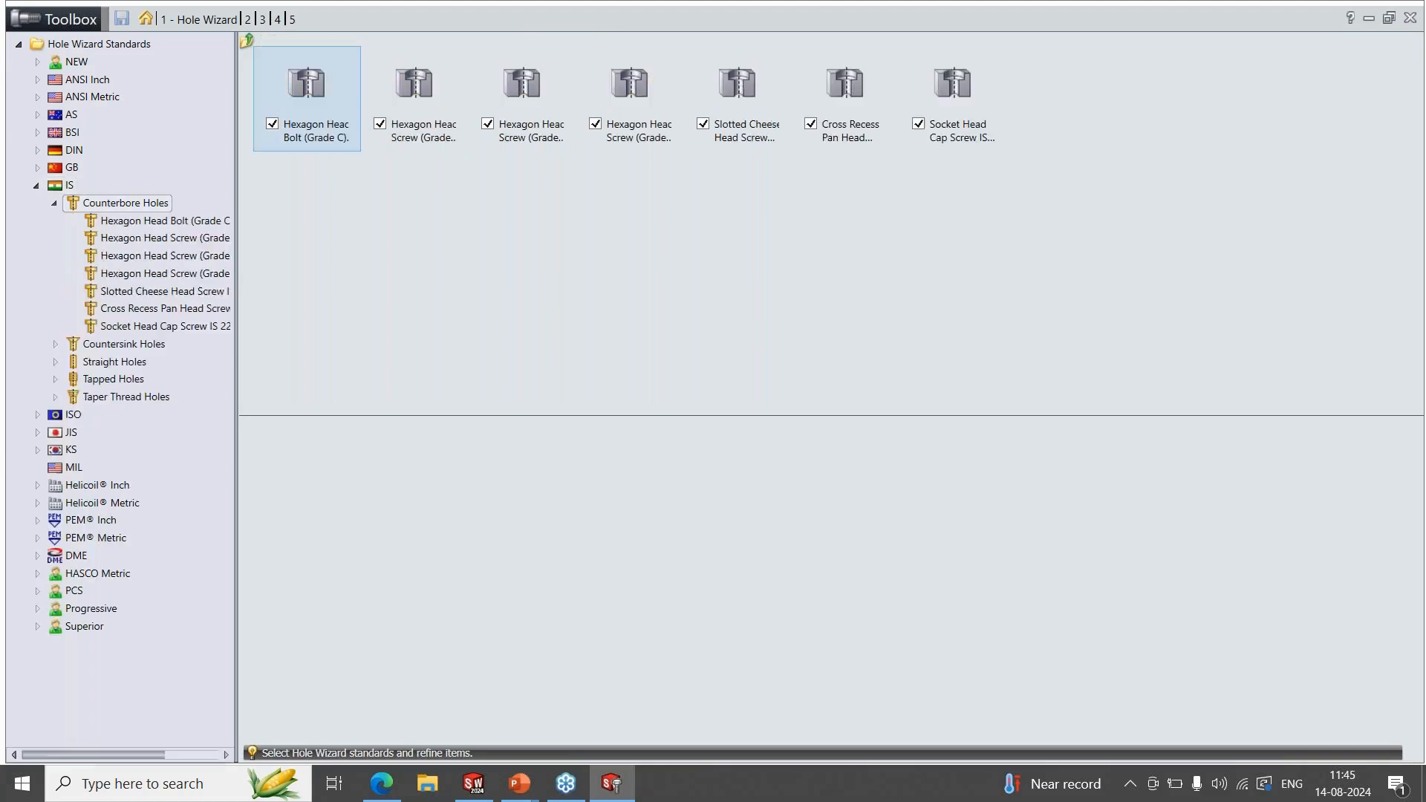
pyautogui.doubleClick(303, 86)
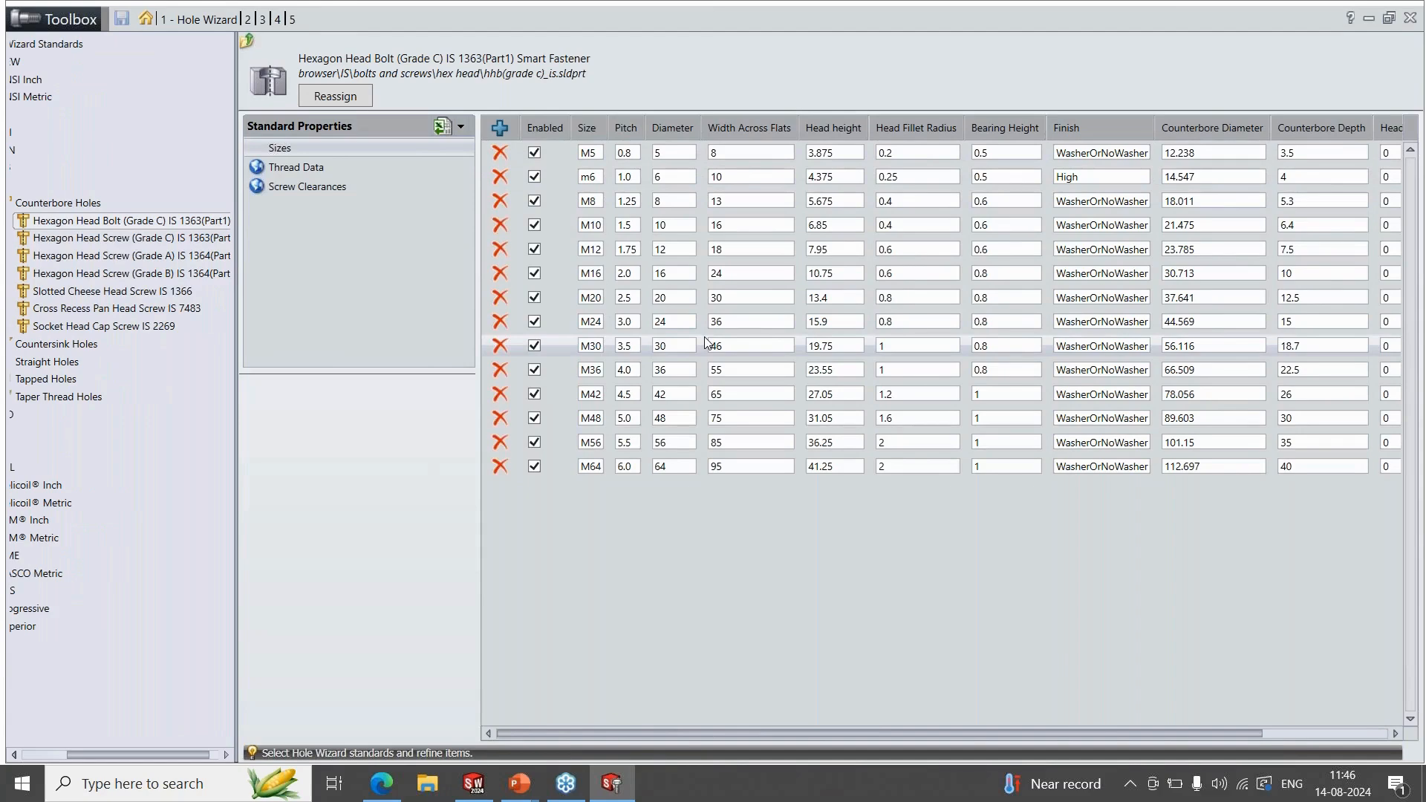
# Try to add a new size m80 with a Width Across Flats of 12 to the counterbore size table, and close the form.
pyautogui.click(500, 128)
pyautogui.moveTo(725, 188); pyautogui.dragTo(419, 169)
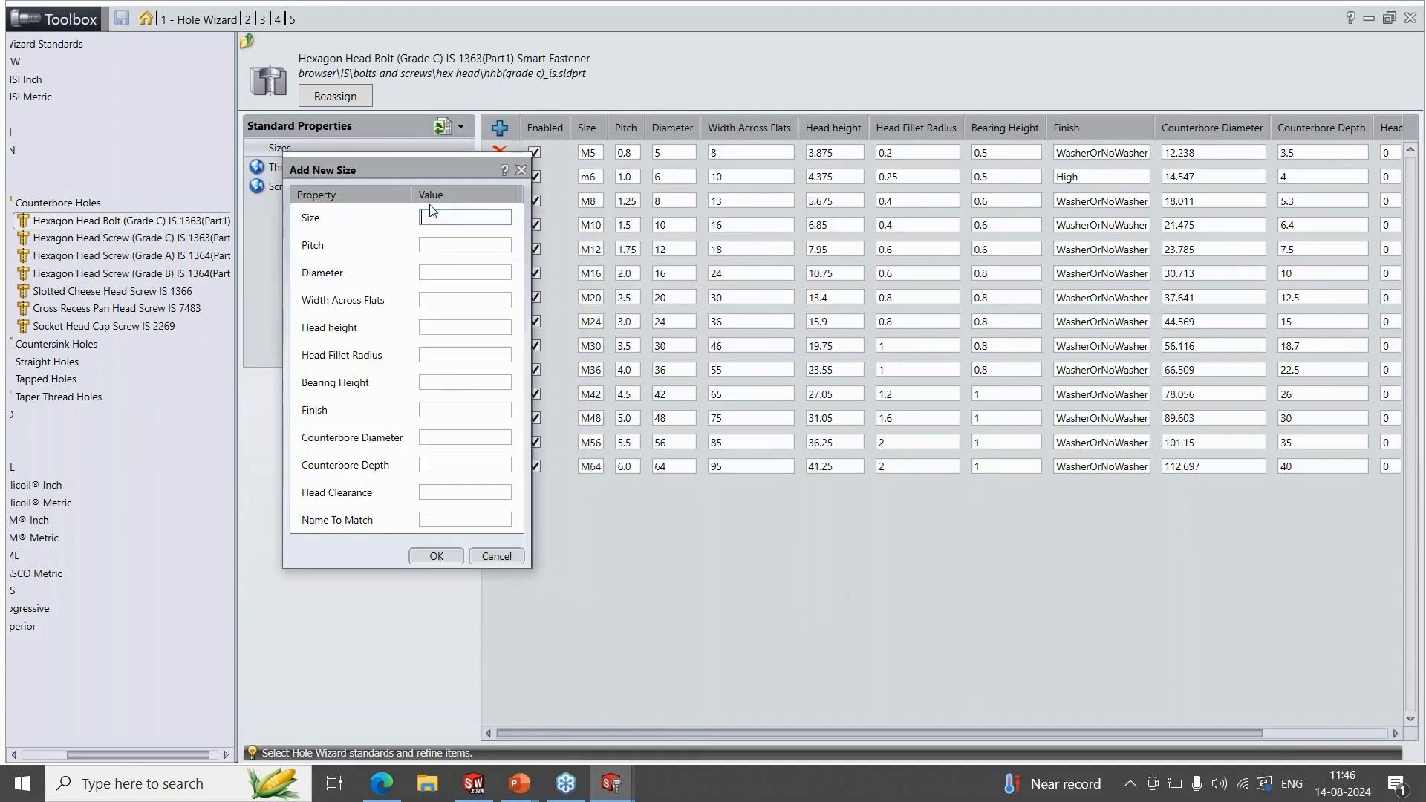
pyautogui.click(444, 215)
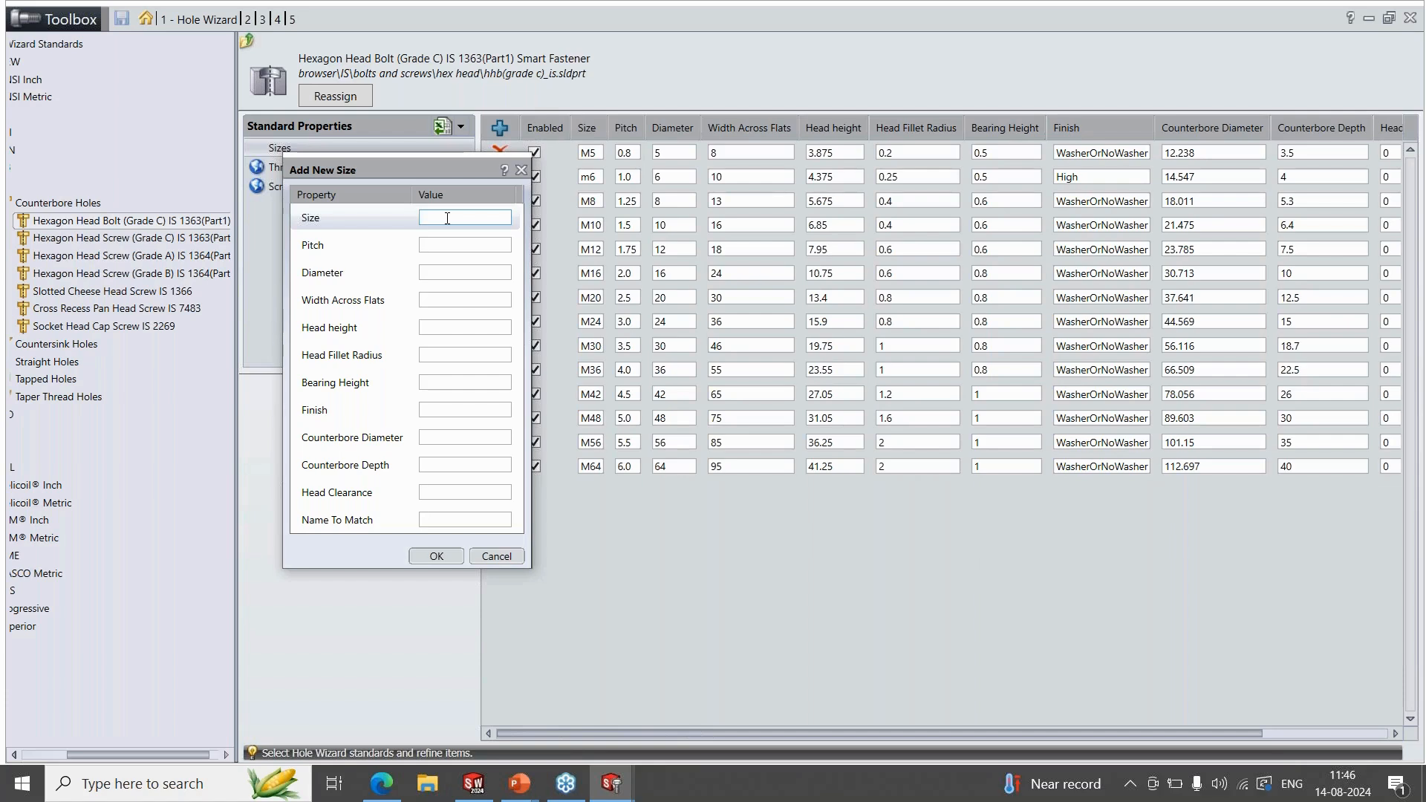
pyautogui.write('m80')
pyautogui.click(438, 299)
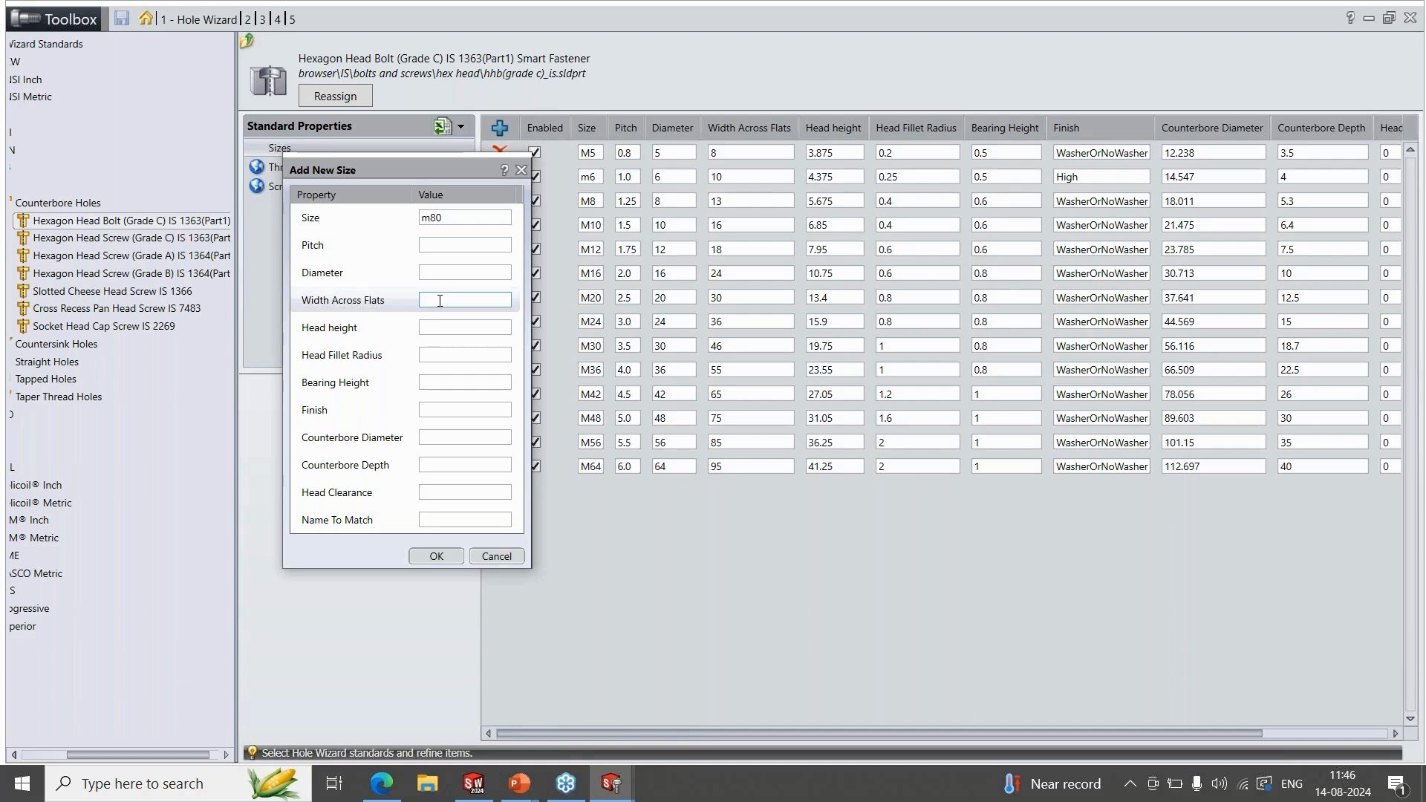
pyautogui.write('12')
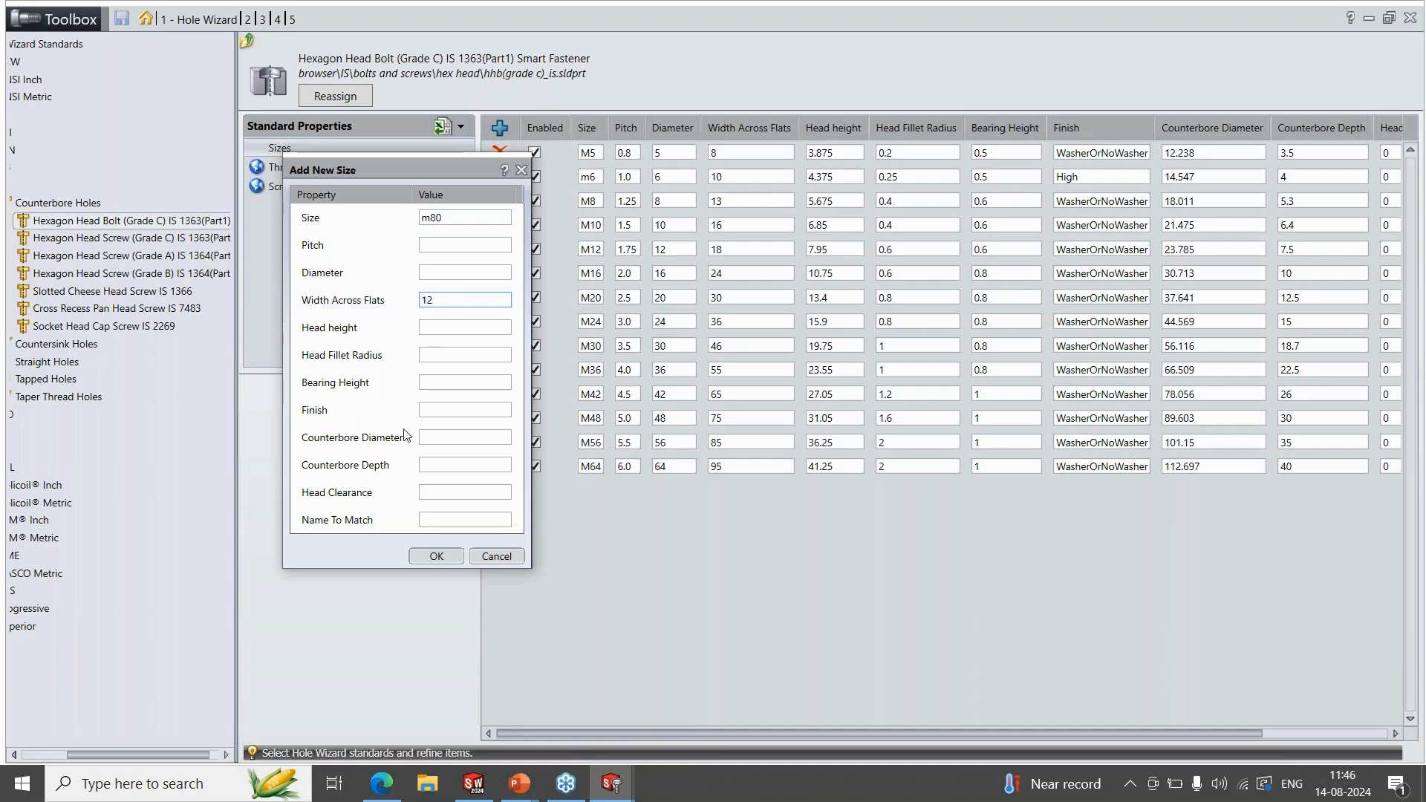
pyautogui.click(436, 556)
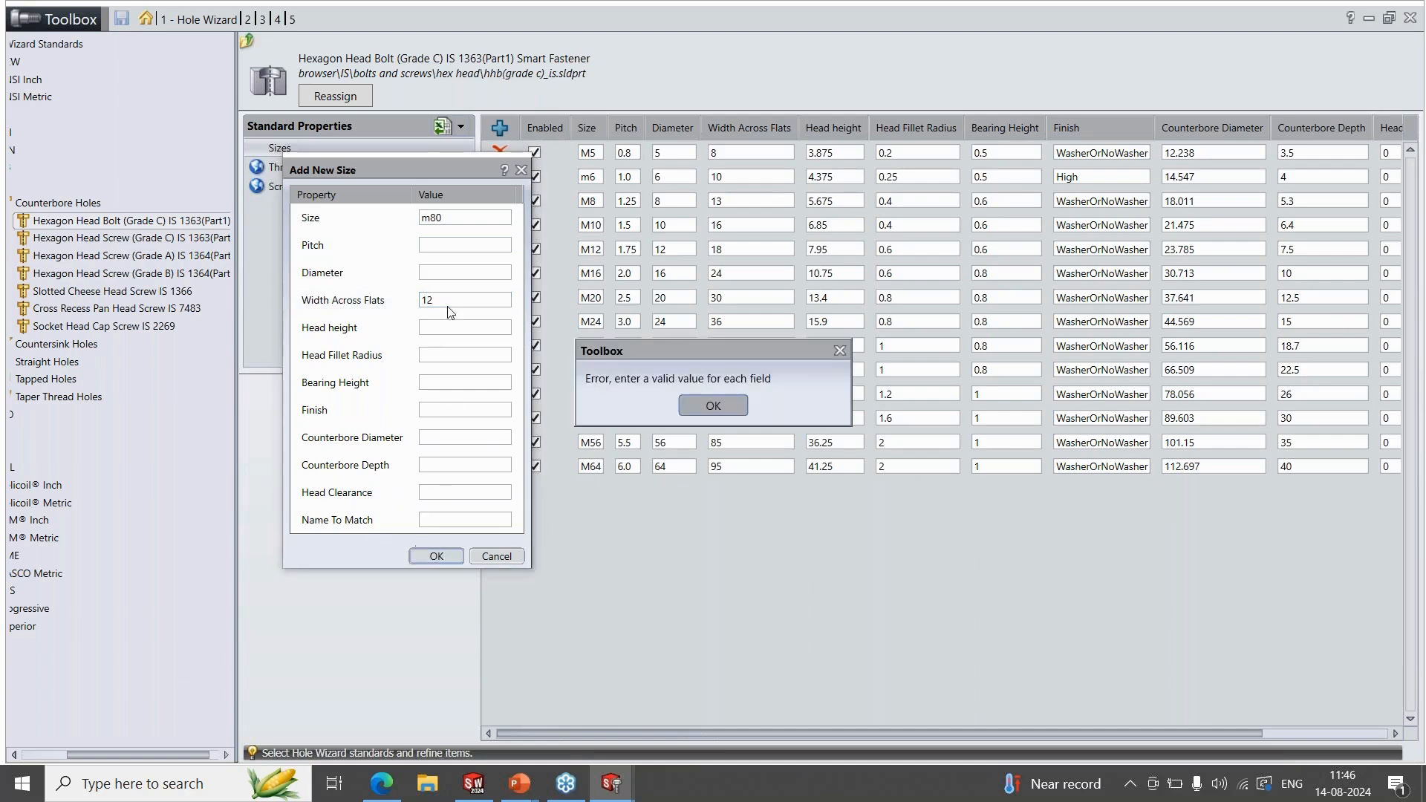
pyautogui.click(715, 406)
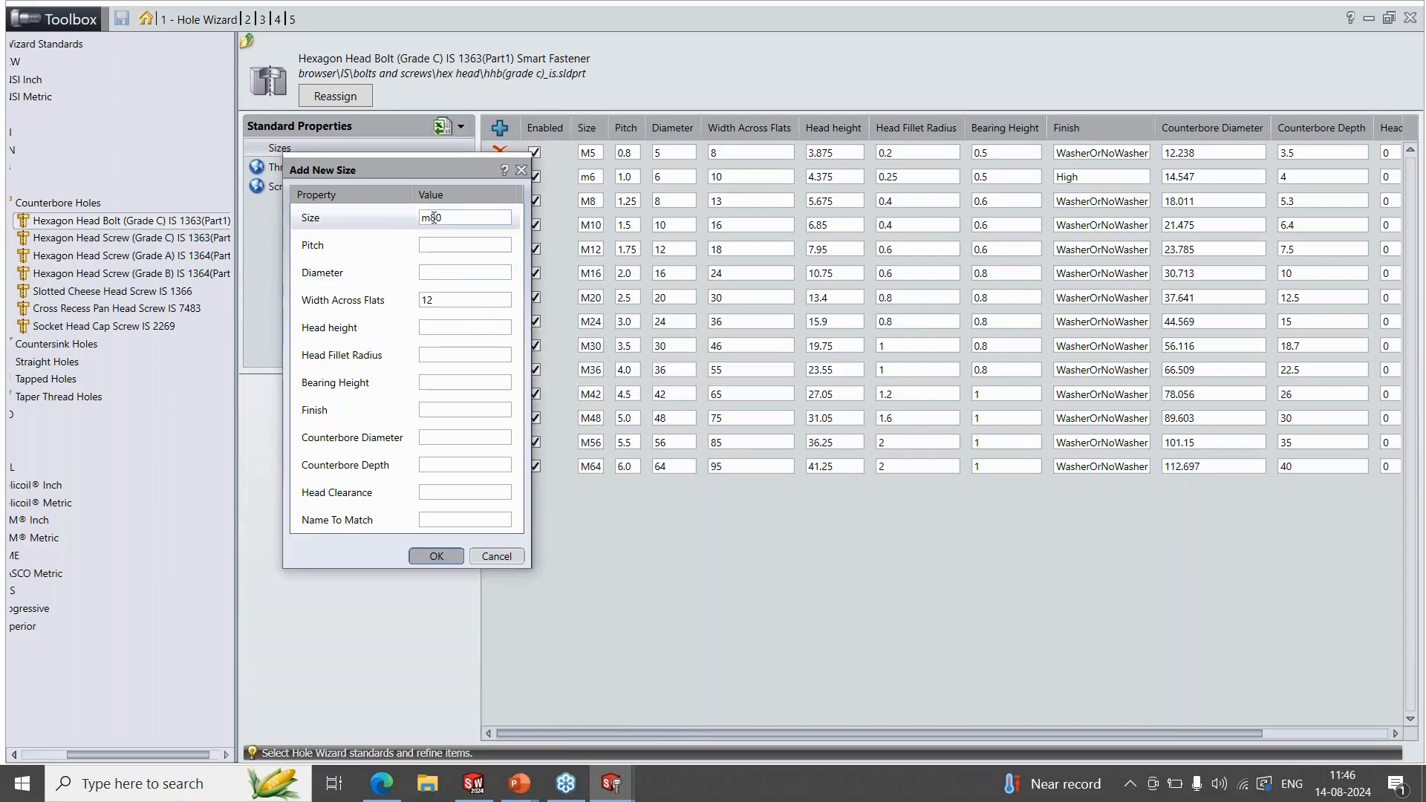
pyautogui.click(521, 172)
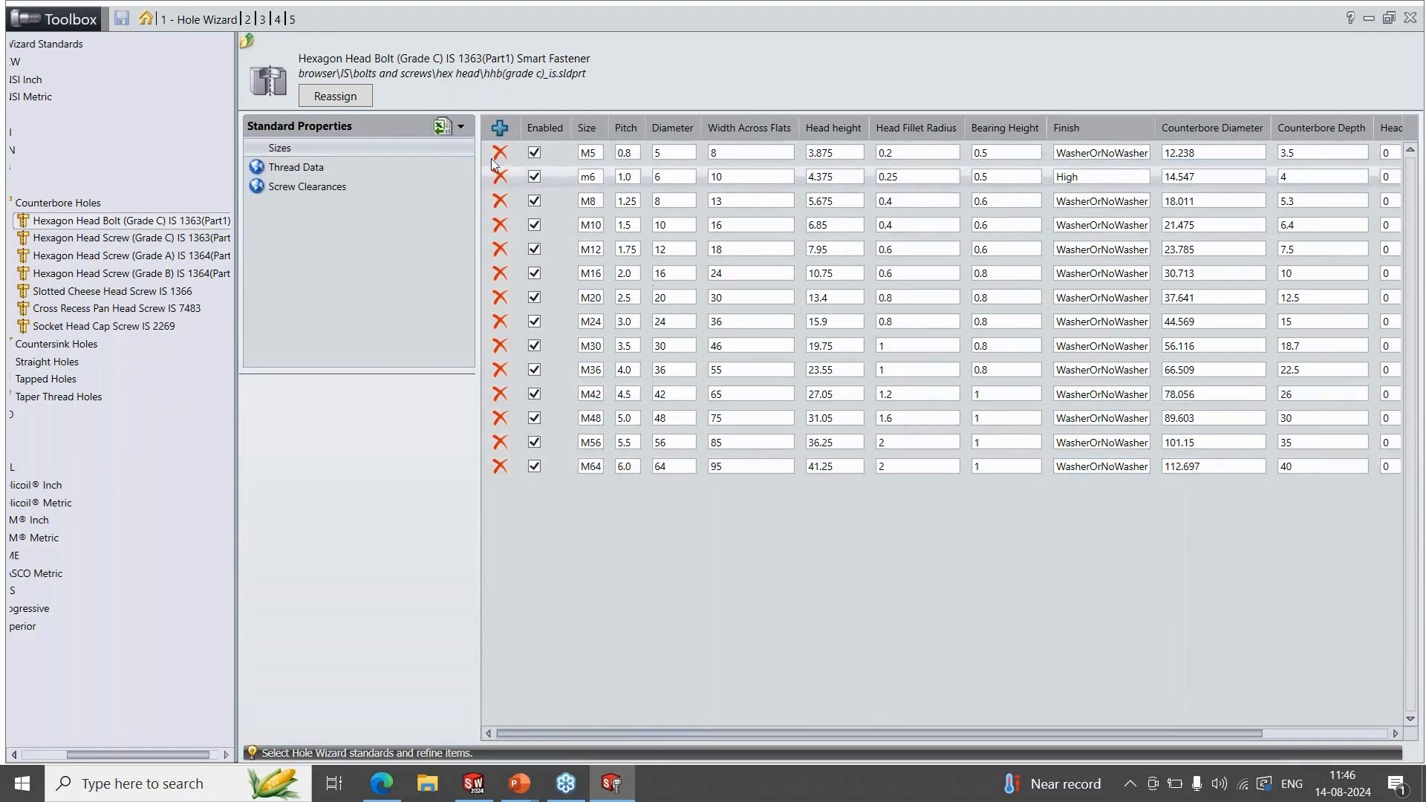
# Export the hole data tables of the Hexagon Head Bolt (Grade C) counterbore to Excel and open the workbook's Sizes sheet.
pyautogui.click(462, 127)
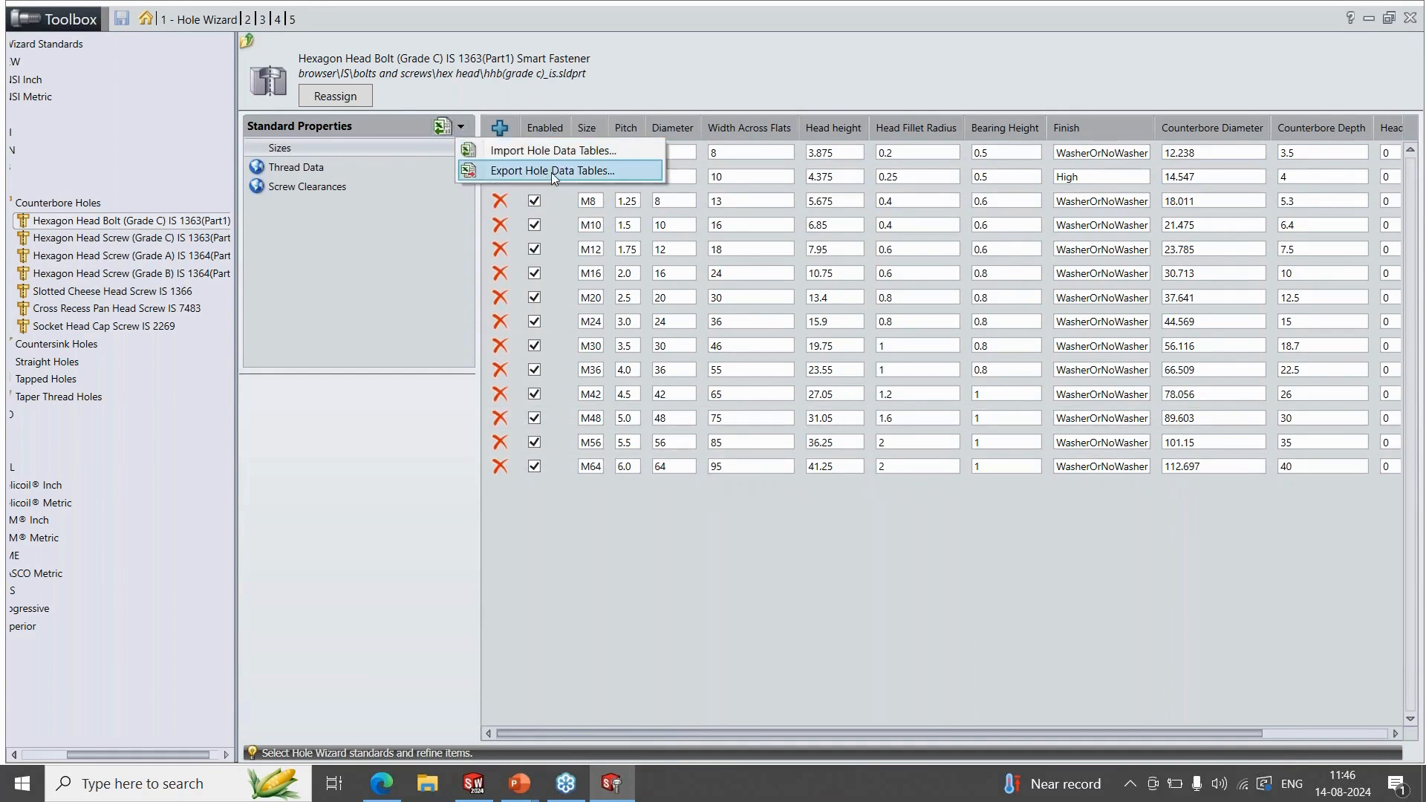
pyautogui.click(753, 579)
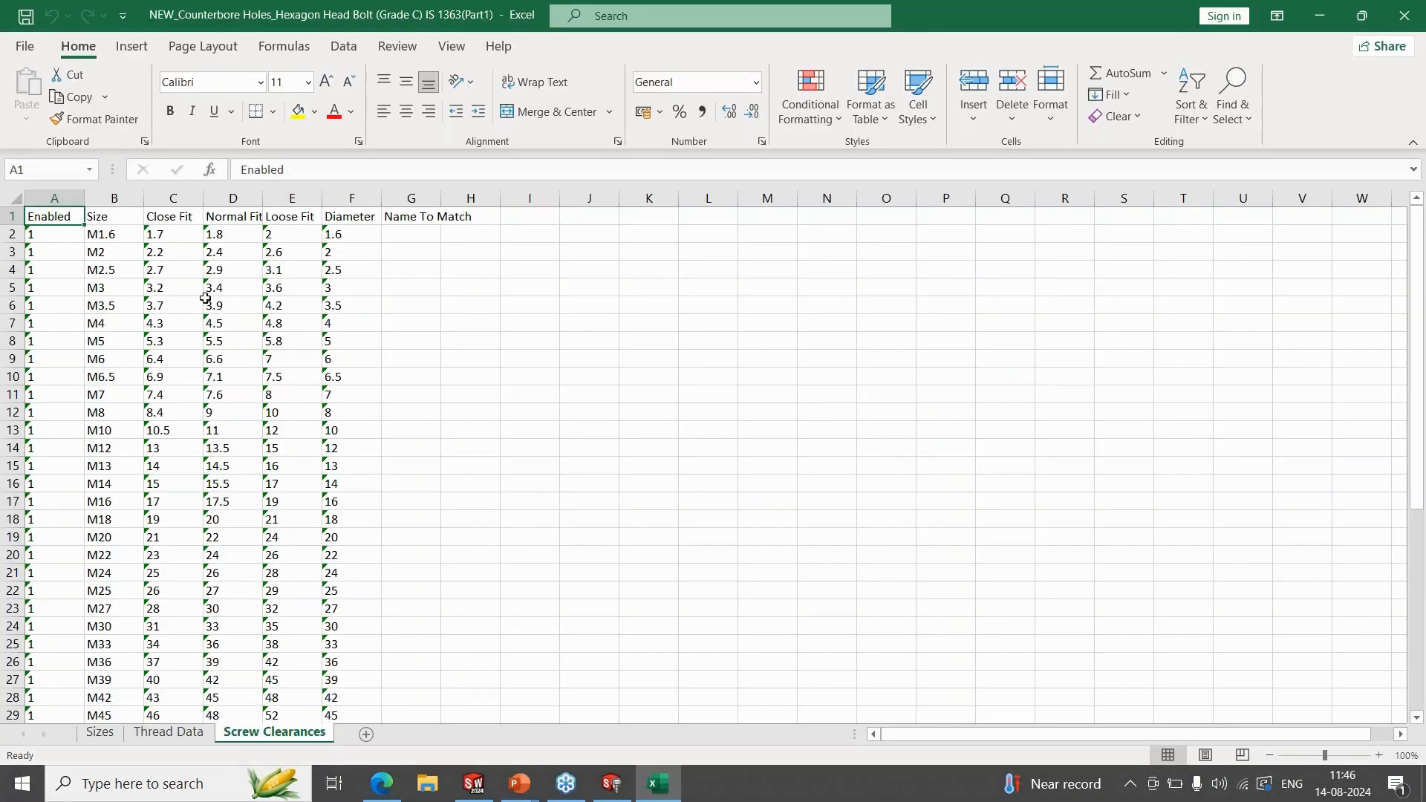
pyautogui.click(102, 732)
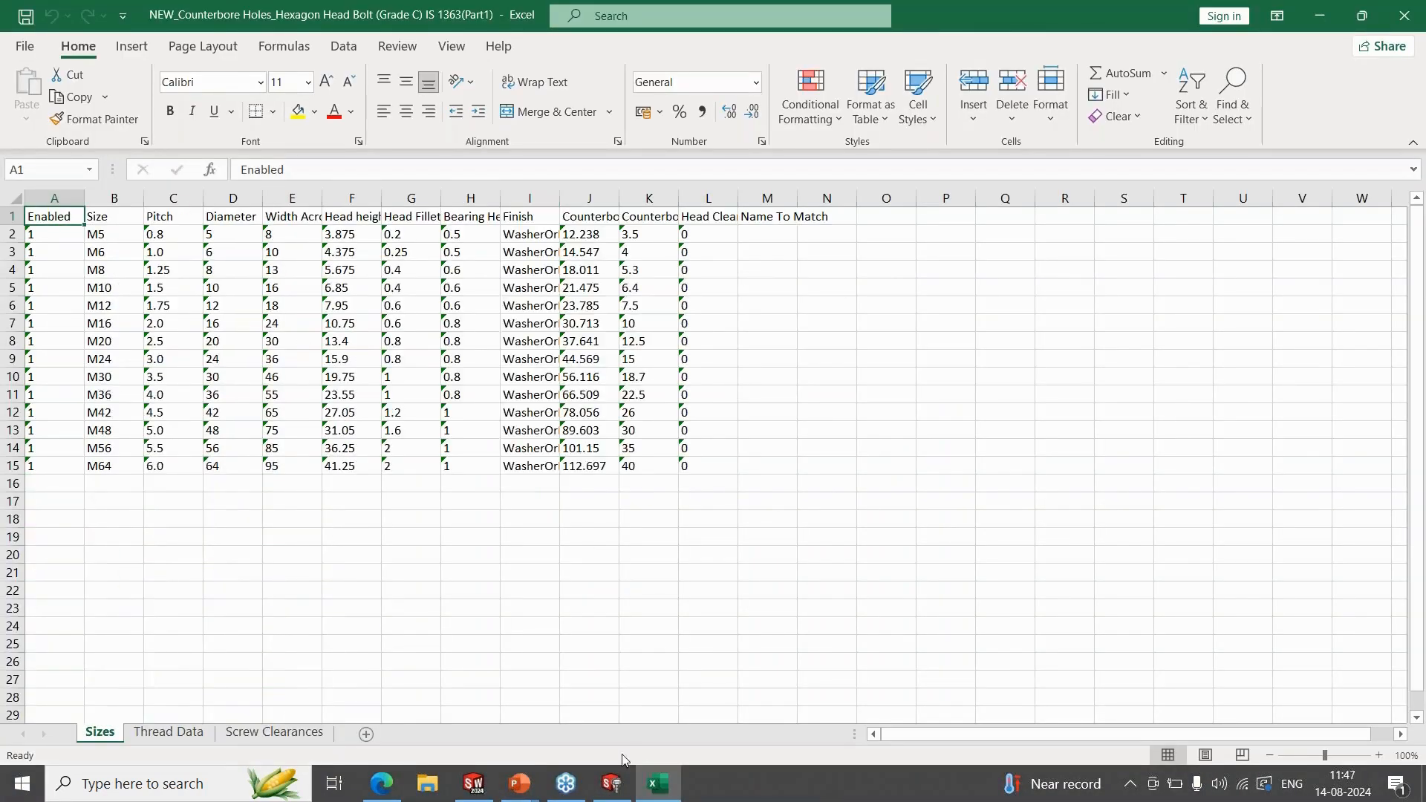
pyautogui.click(611, 784)
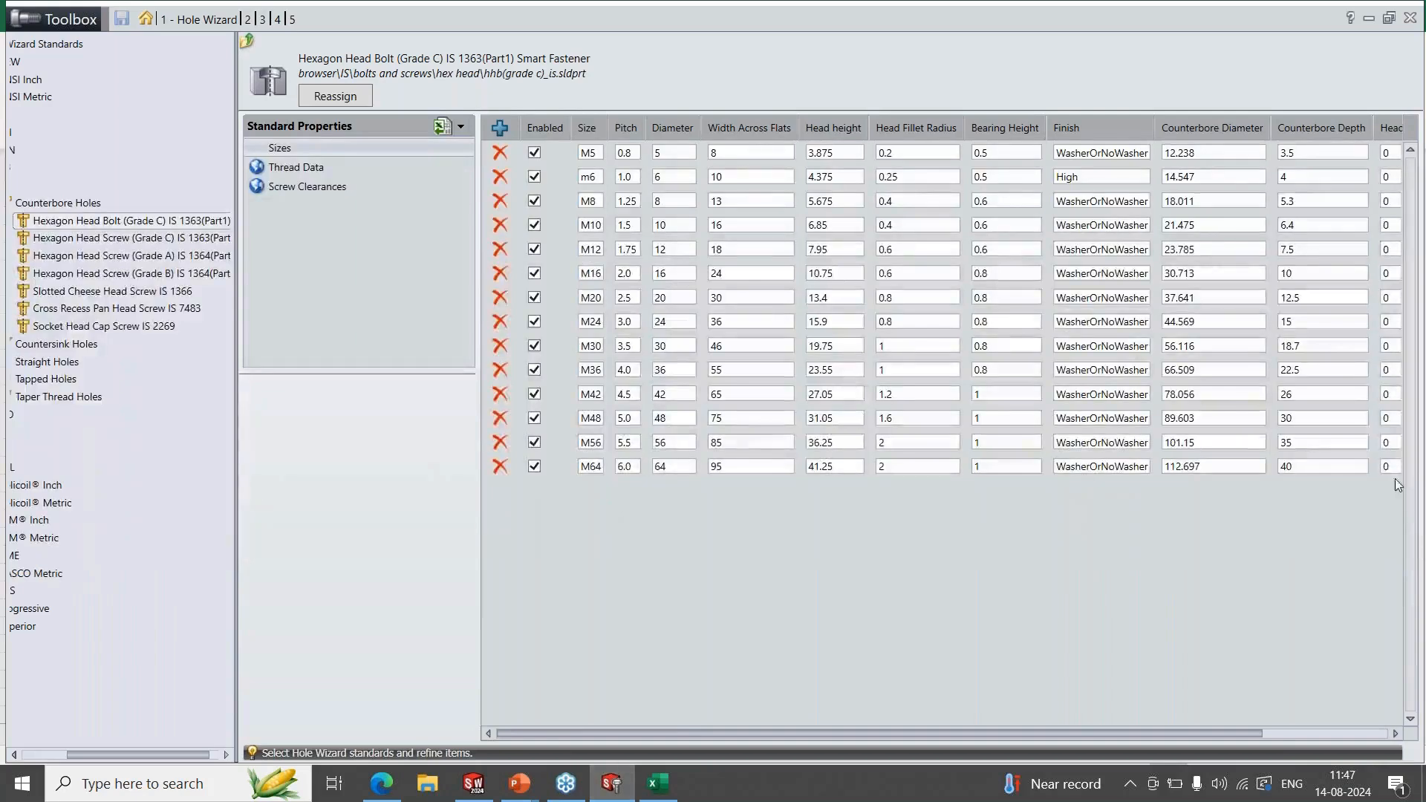
pyautogui.click(1371, 22)
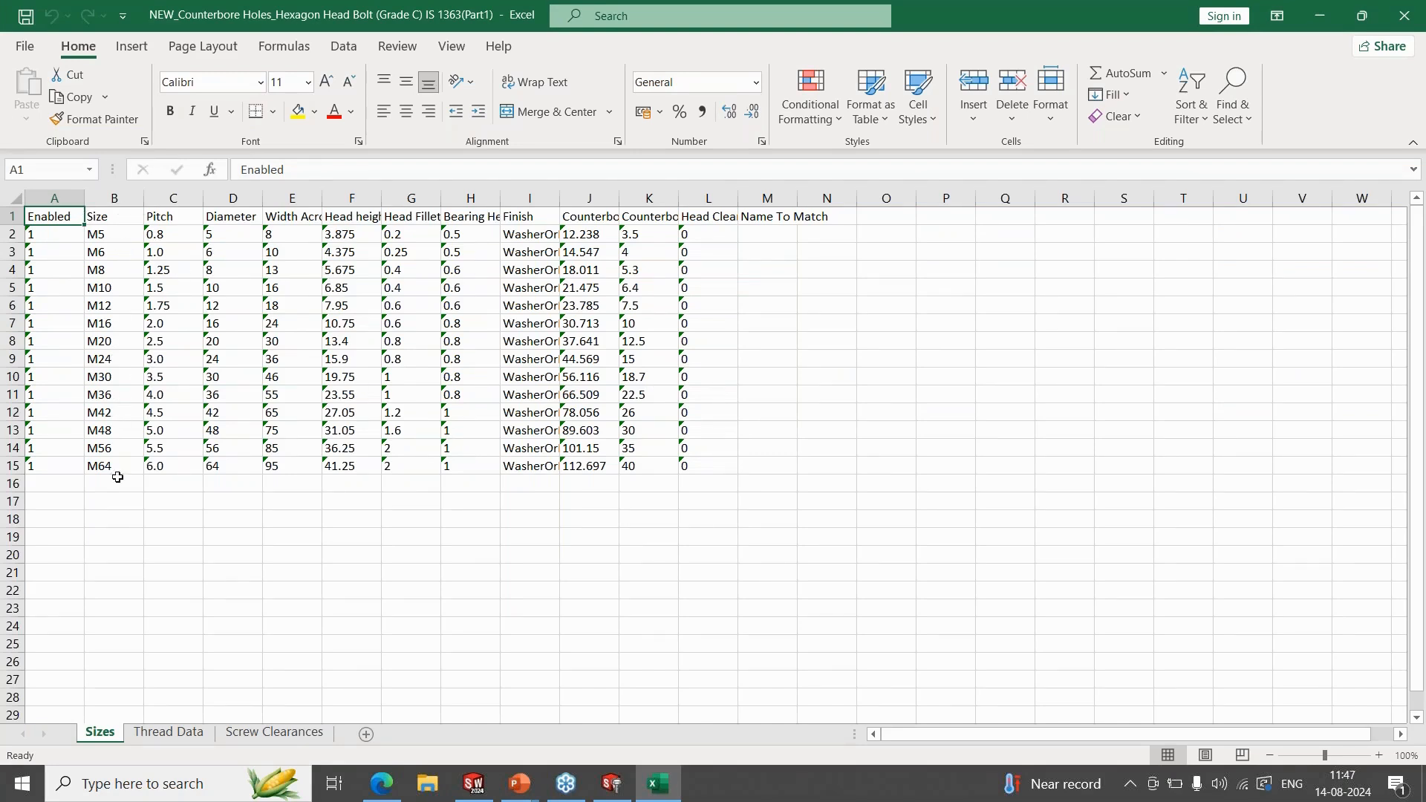
# Start a new row below M64 in the Sizes sheet with Enabled set to 2 and Size set to M80.
pyautogui.click(60, 483)
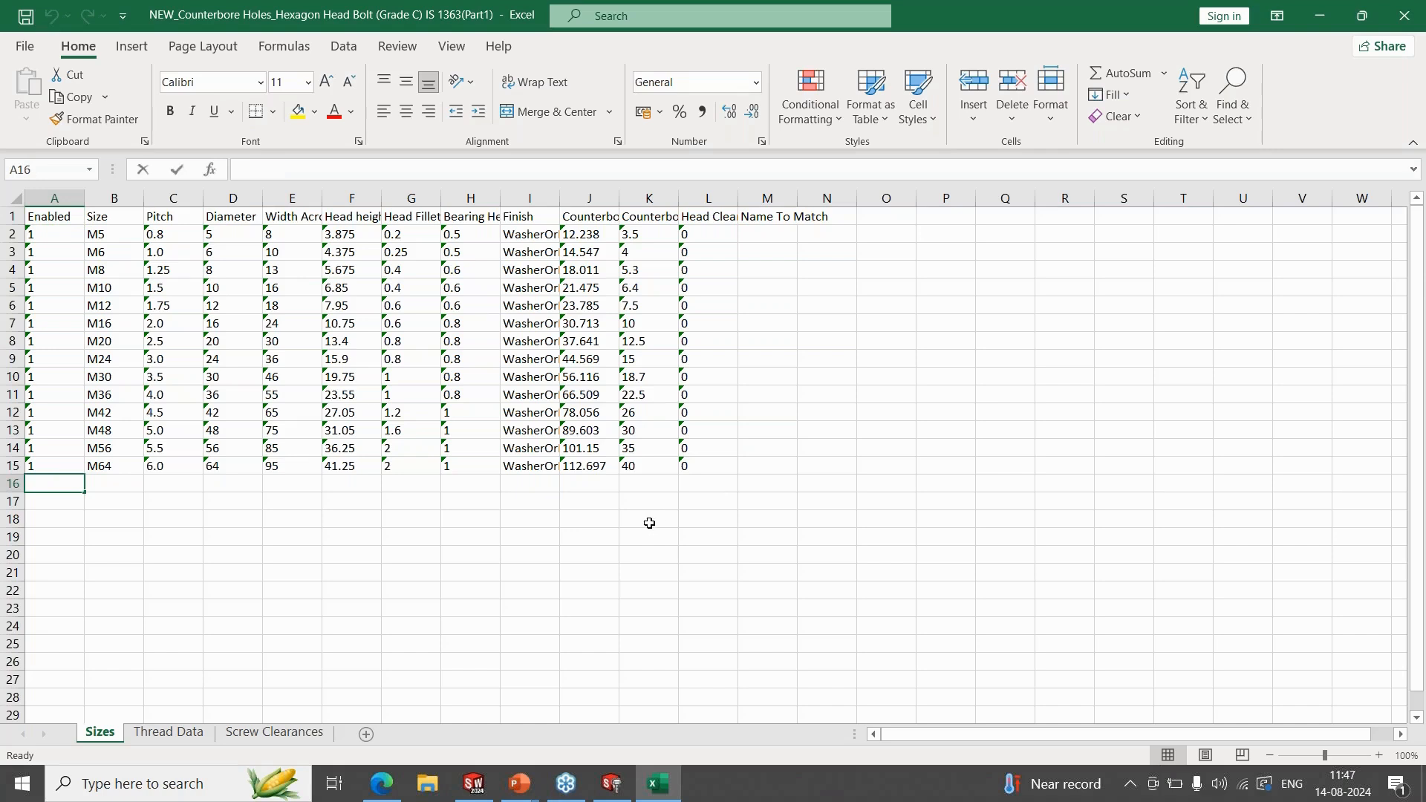
pyautogui.write('2')
pyautogui.press('Return')
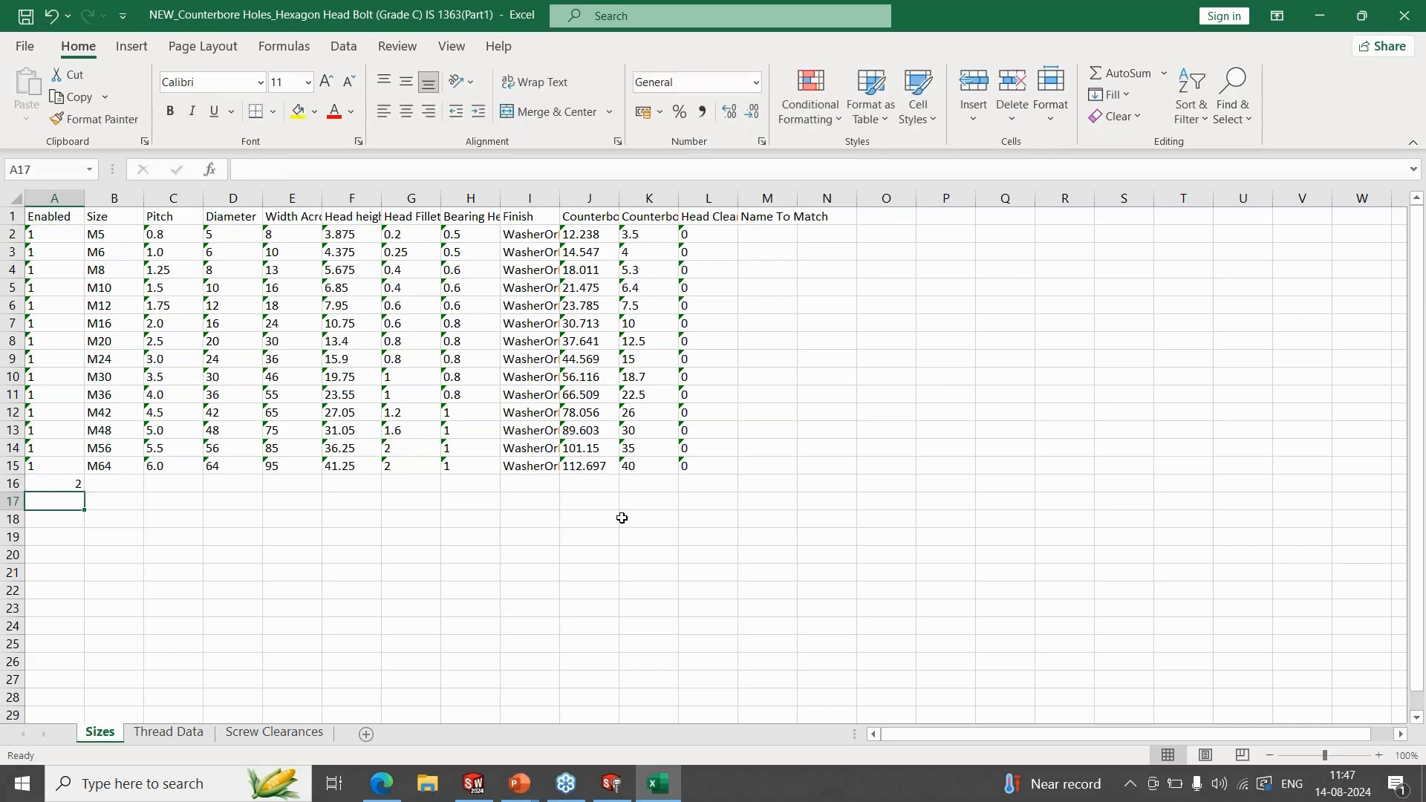
pyautogui.click(101, 466)
pyautogui.click(116, 484)
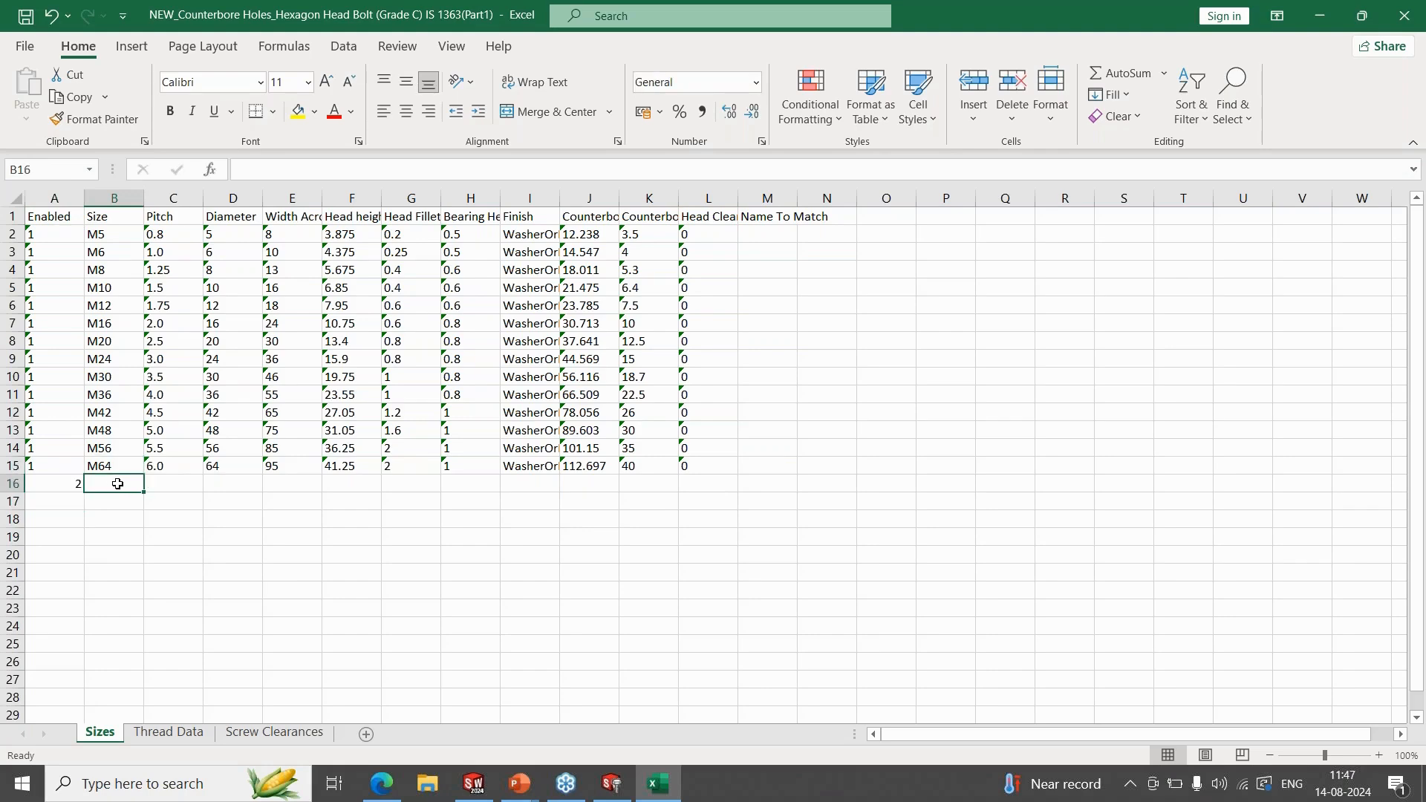
pyautogui.write('M80')
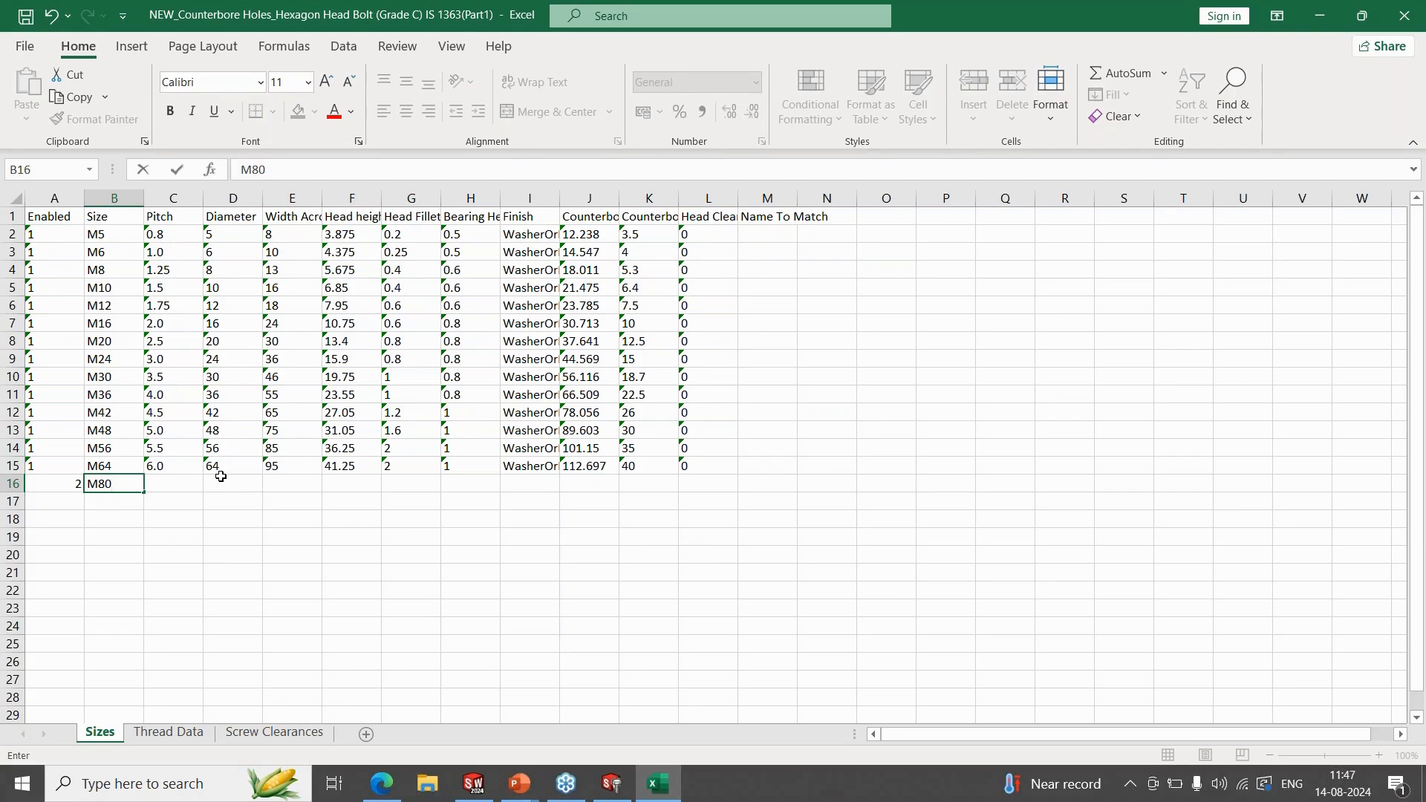
pyautogui.hotkey('ctrl', 'Return')
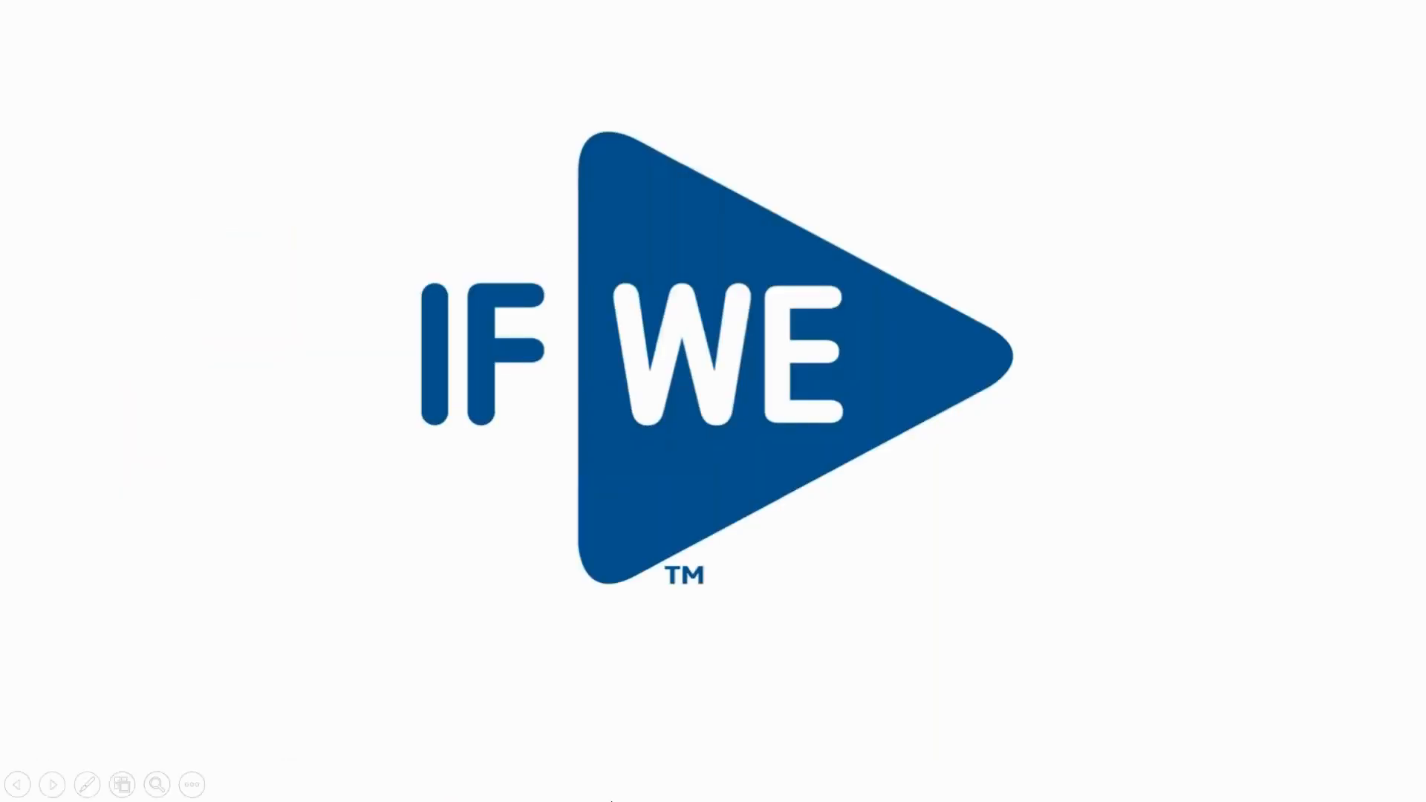
# Switch back to the Toolbox setup and try to import the edited hole data tables for the Hexagon Head Bolt (Grade C).
pyautogui.press('super')
pyautogui.click(612, 784)
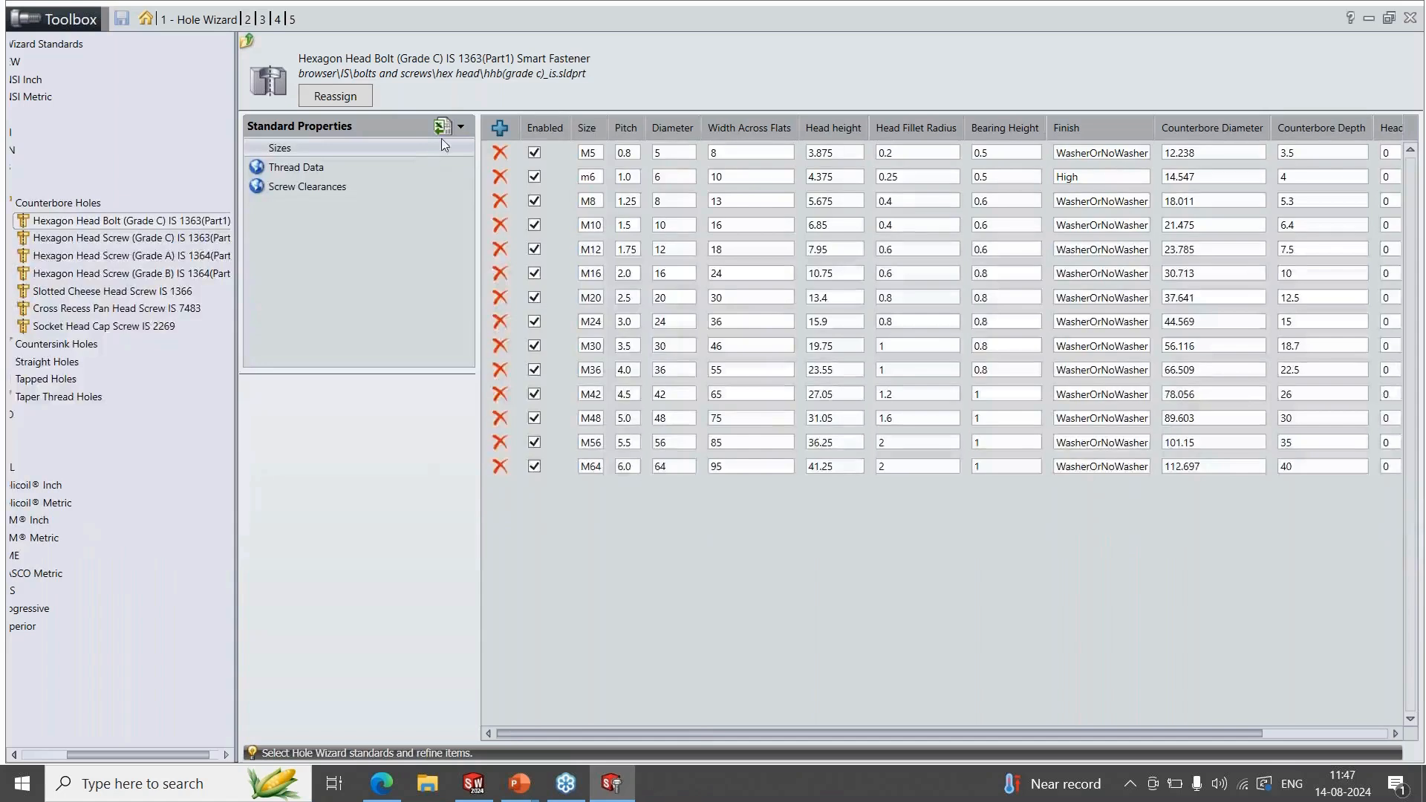
pyautogui.click(458, 131)
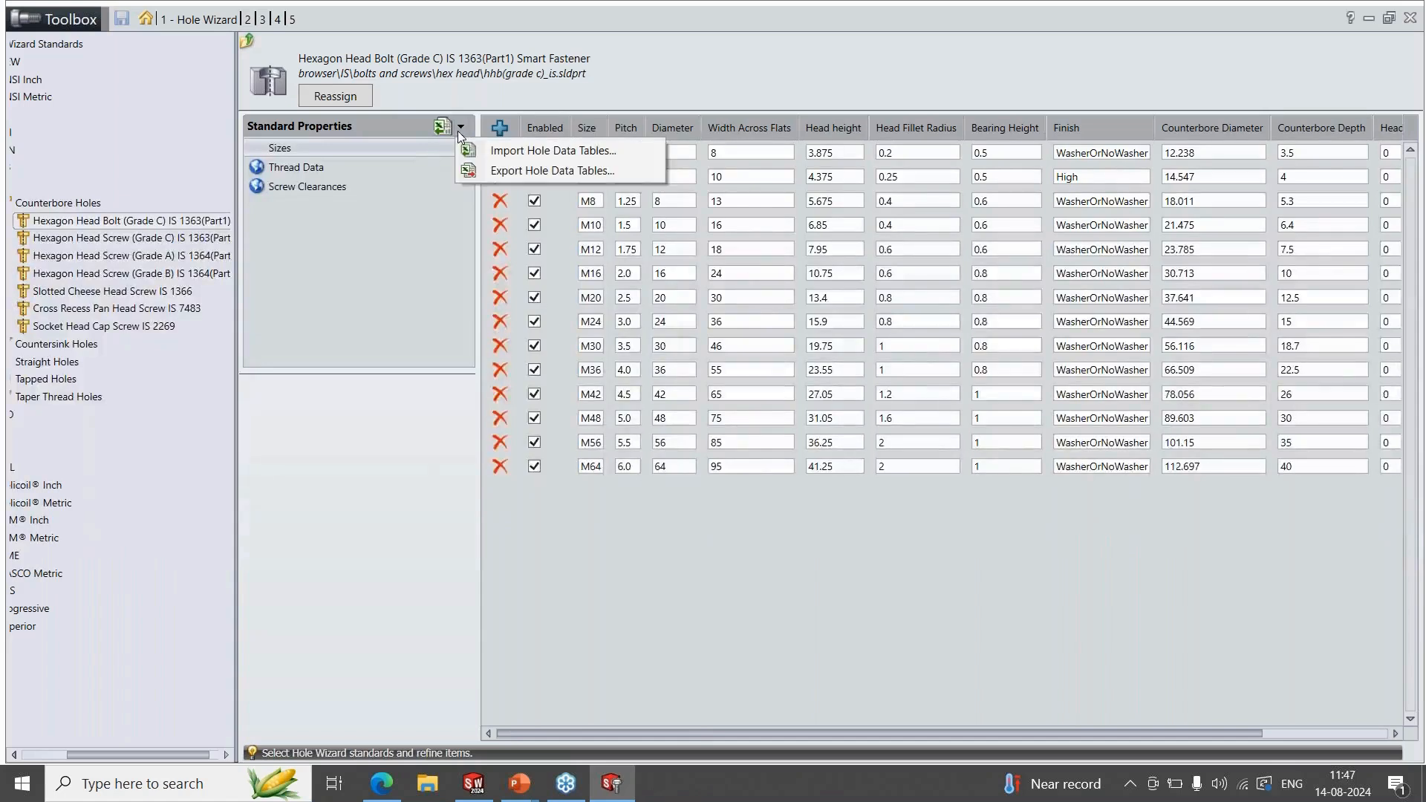
pyautogui.click(595, 153)
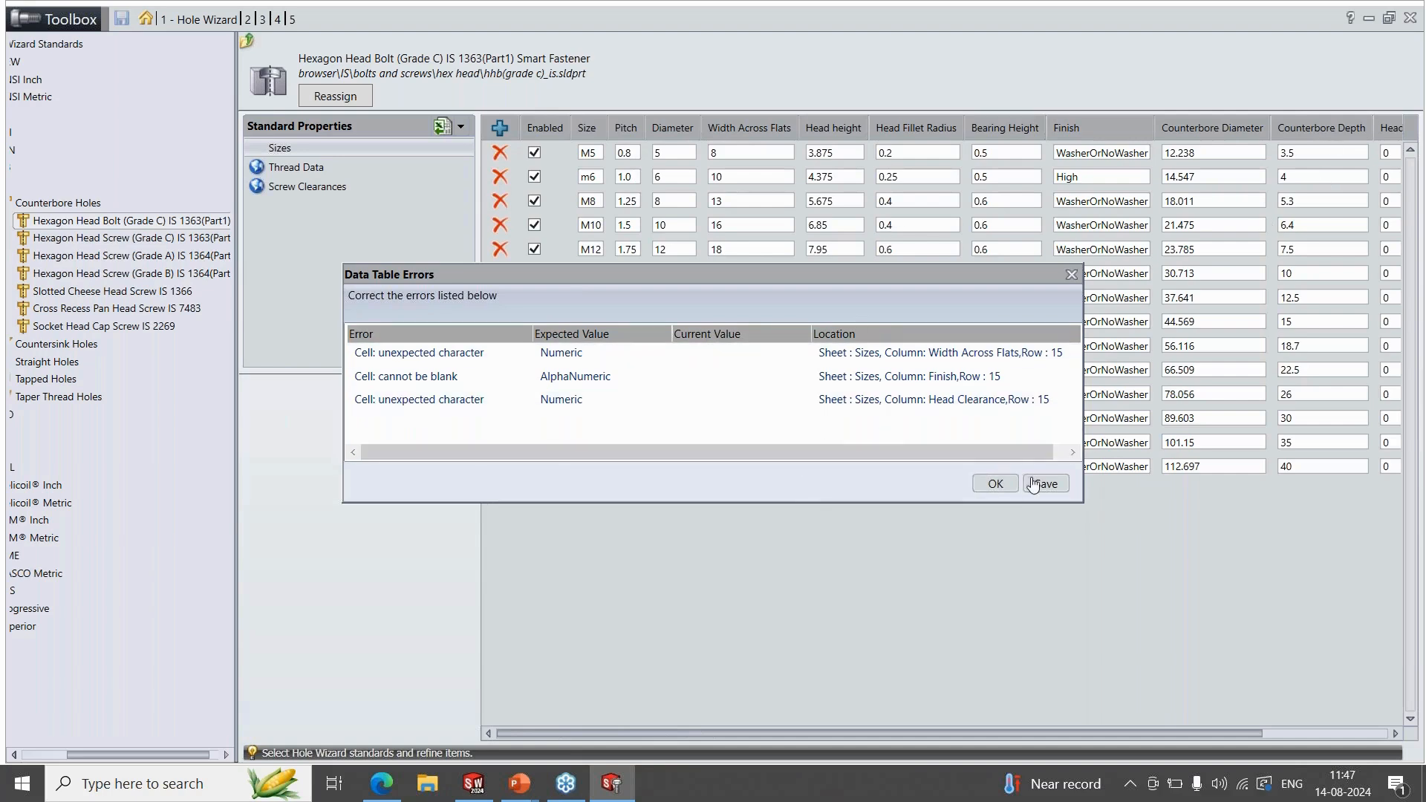
pyautogui.click(996, 483)
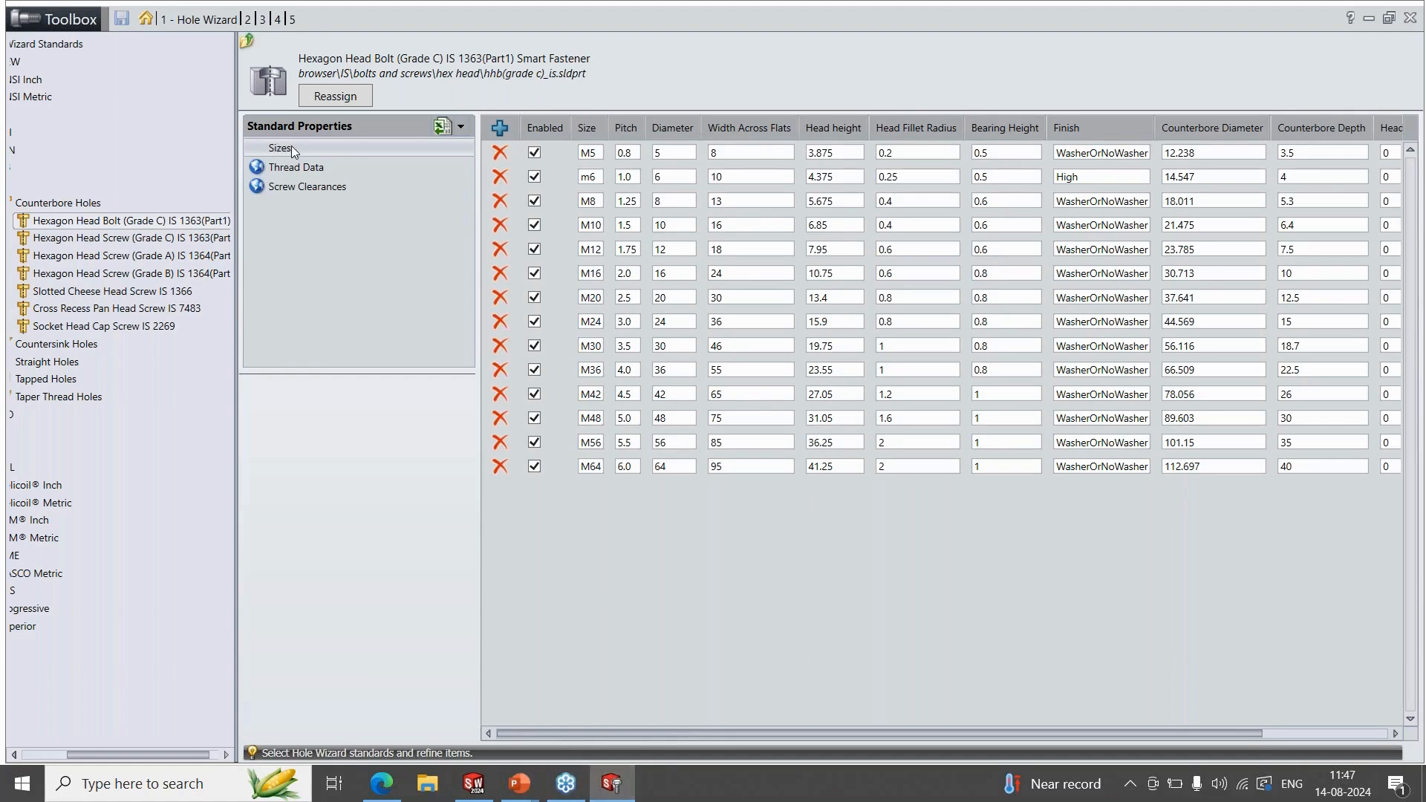
pyautogui.click(461, 128)
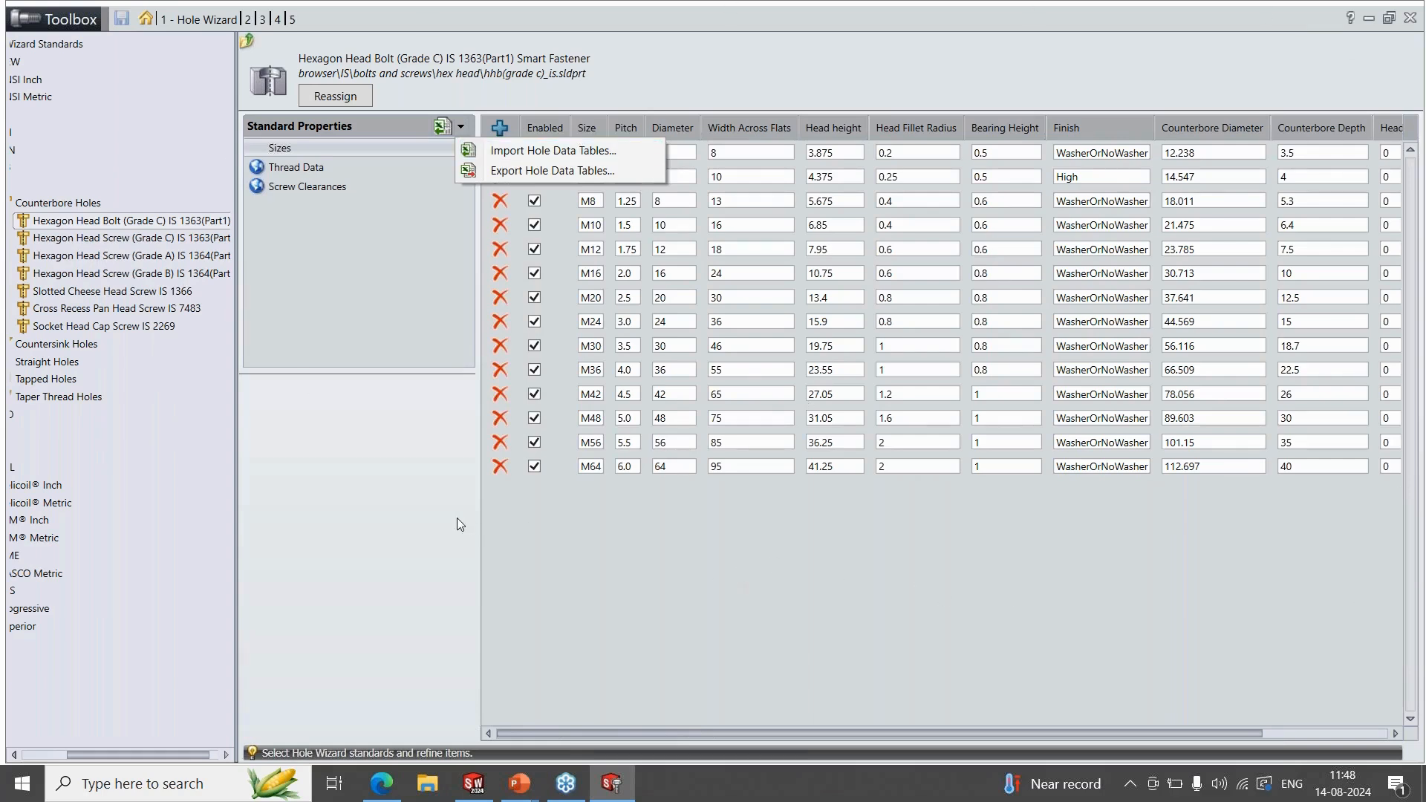
pyautogui.click(639, 540)
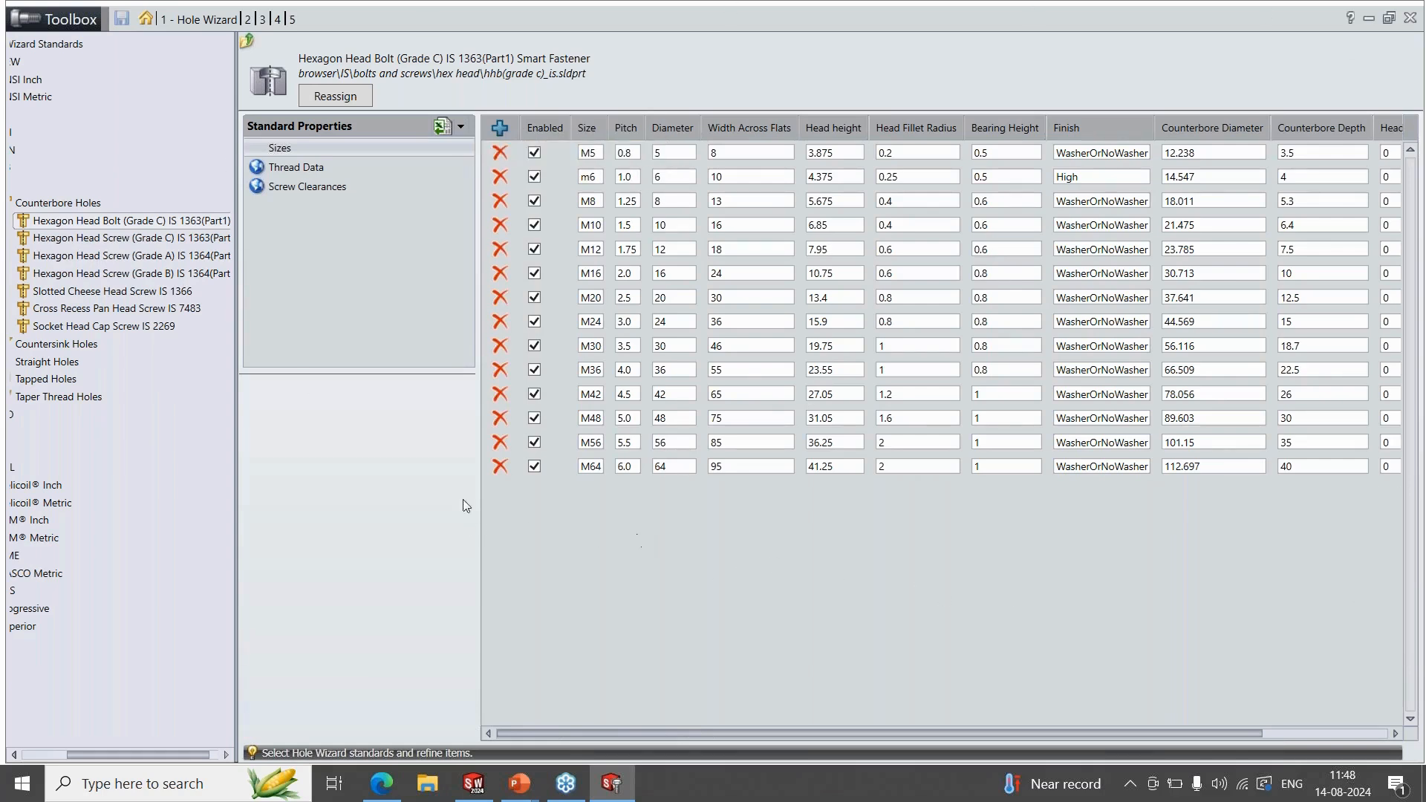
# Return to the Toolbox setup home page and open Countersunk Nib Bolt IS 8353 in the IS hardware customization.
pyautogui.moveTo(137, 751); pyautogui.dragTo(92, 752)
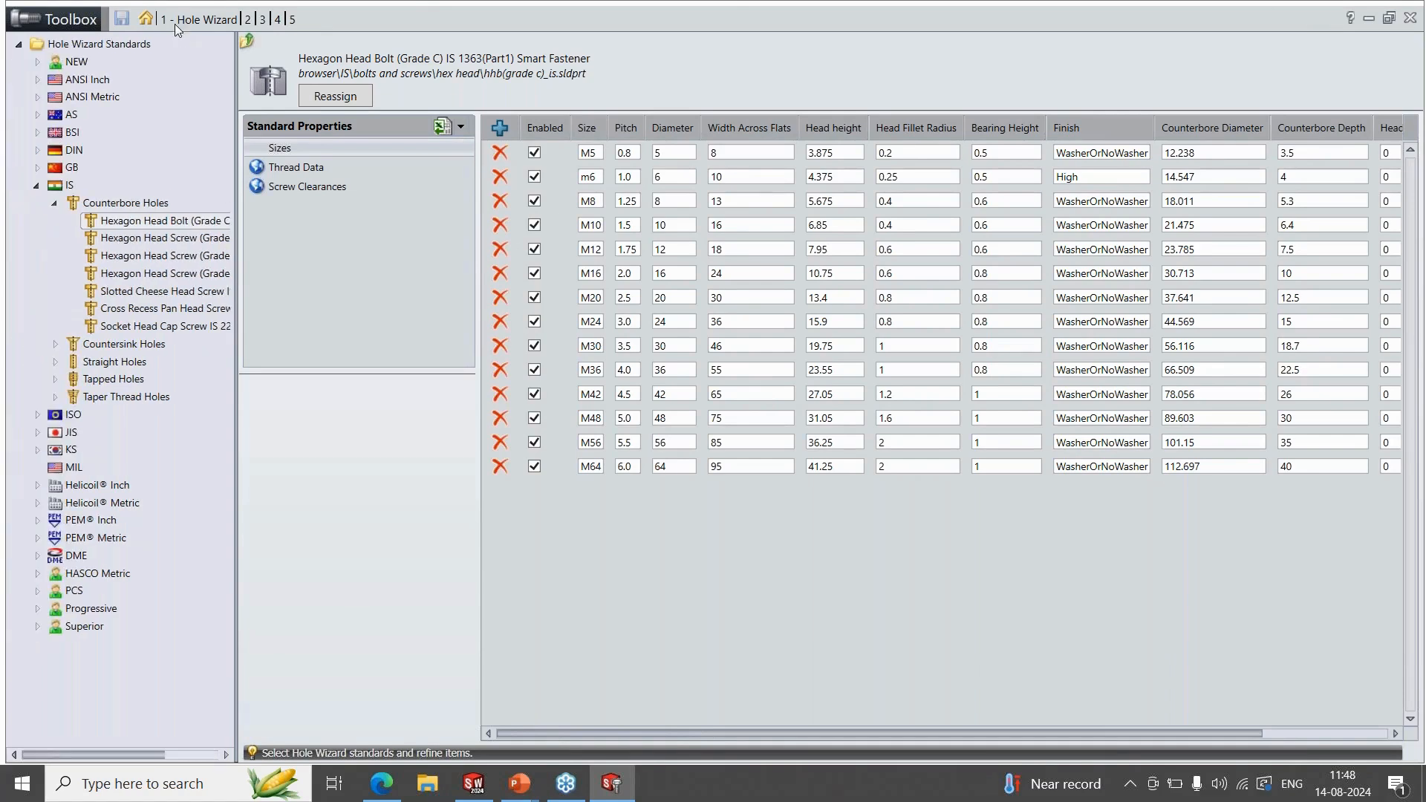
pyautogui.click(147, 18)
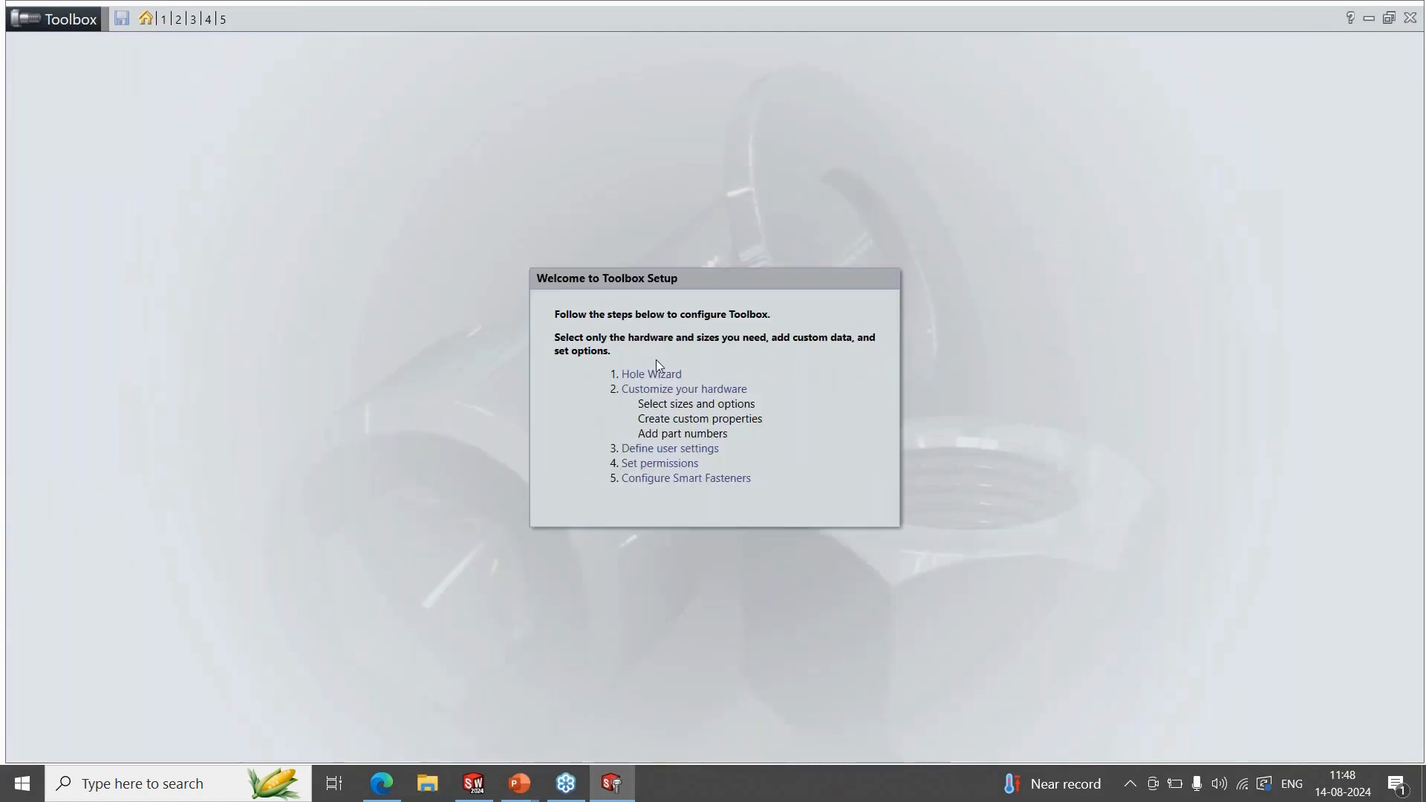
pyautogui.click(684, 390)
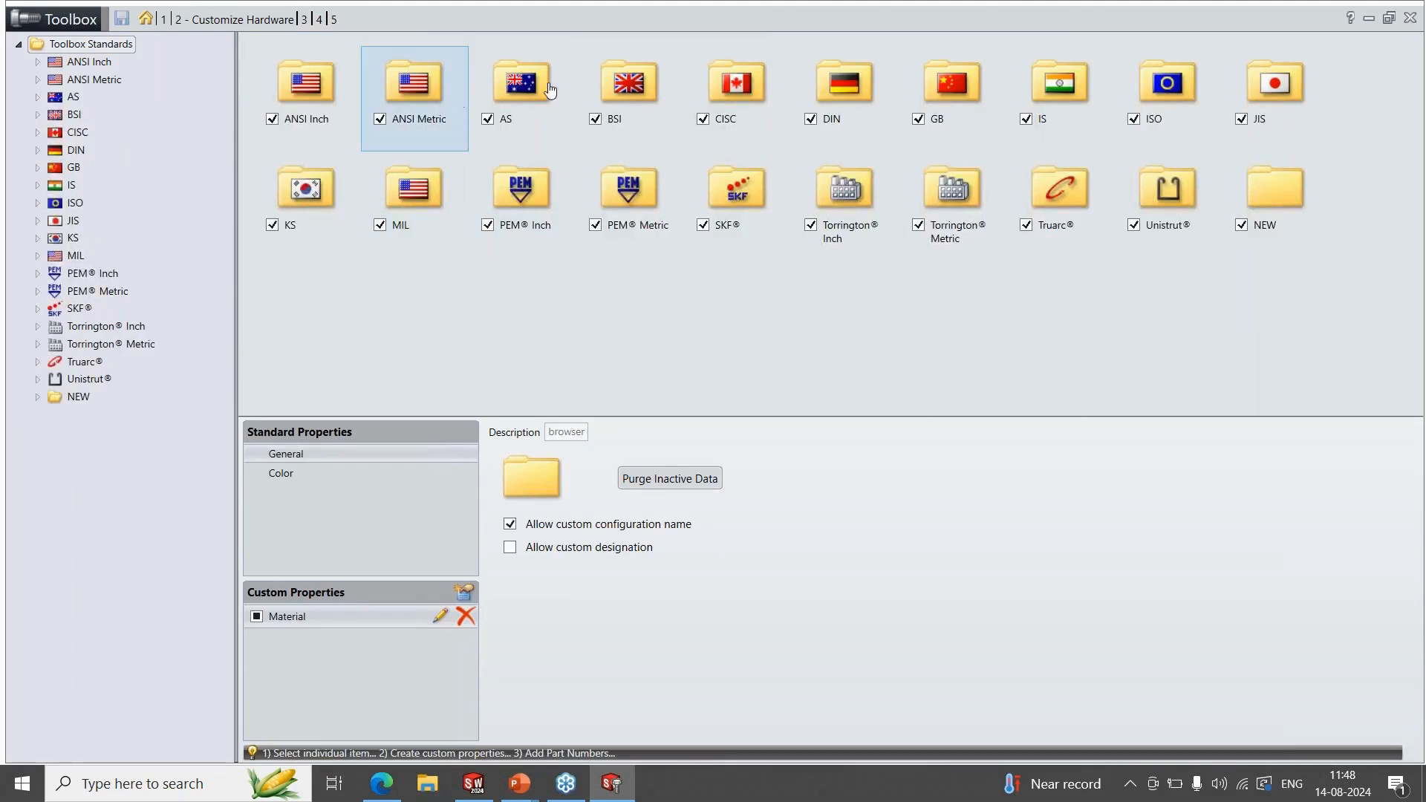
pyautogui.doubleClick(1060, 85)
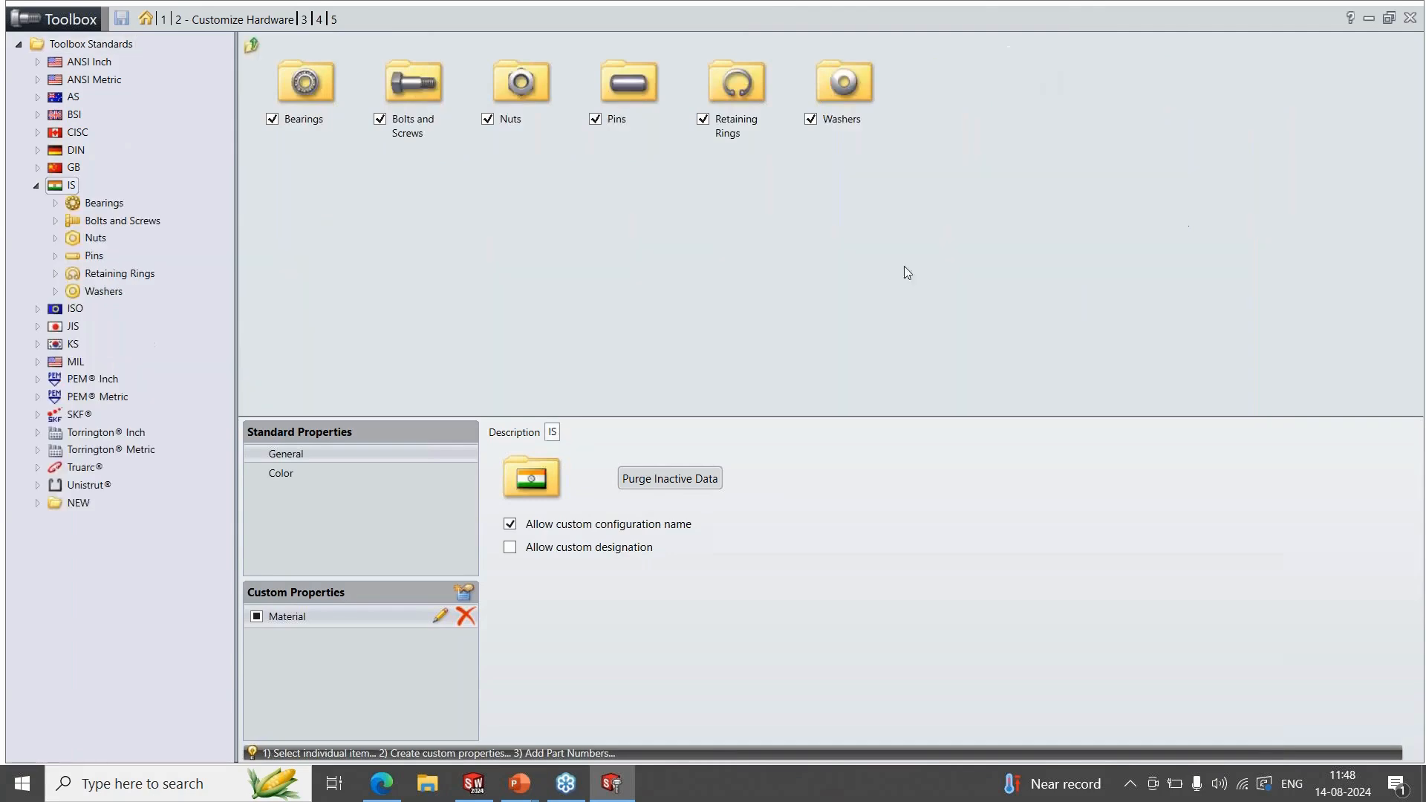
pyautogui.doubleClick(428, 90)
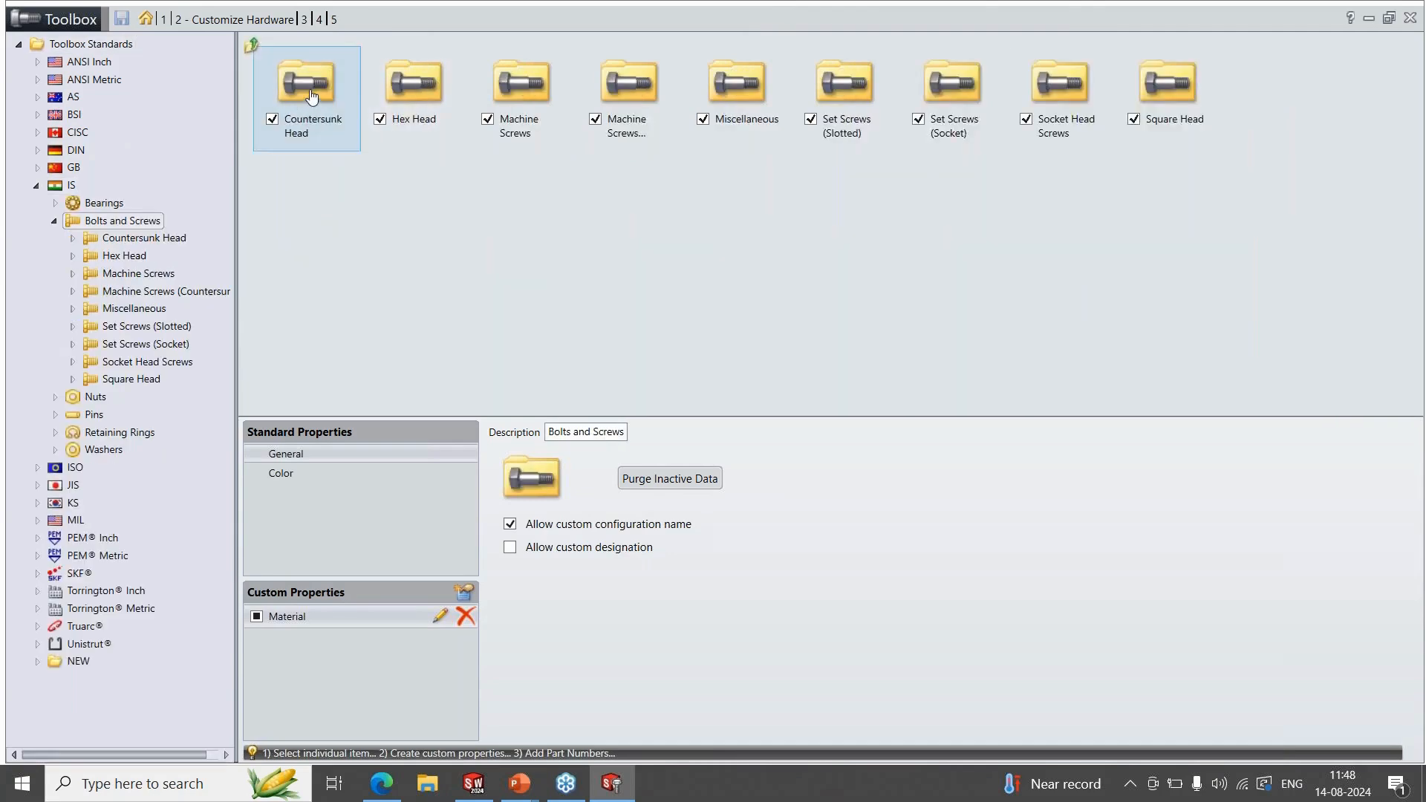
pyautogui.doubleClick(311, 88)
pyautogui.doubleClick(311, 86)
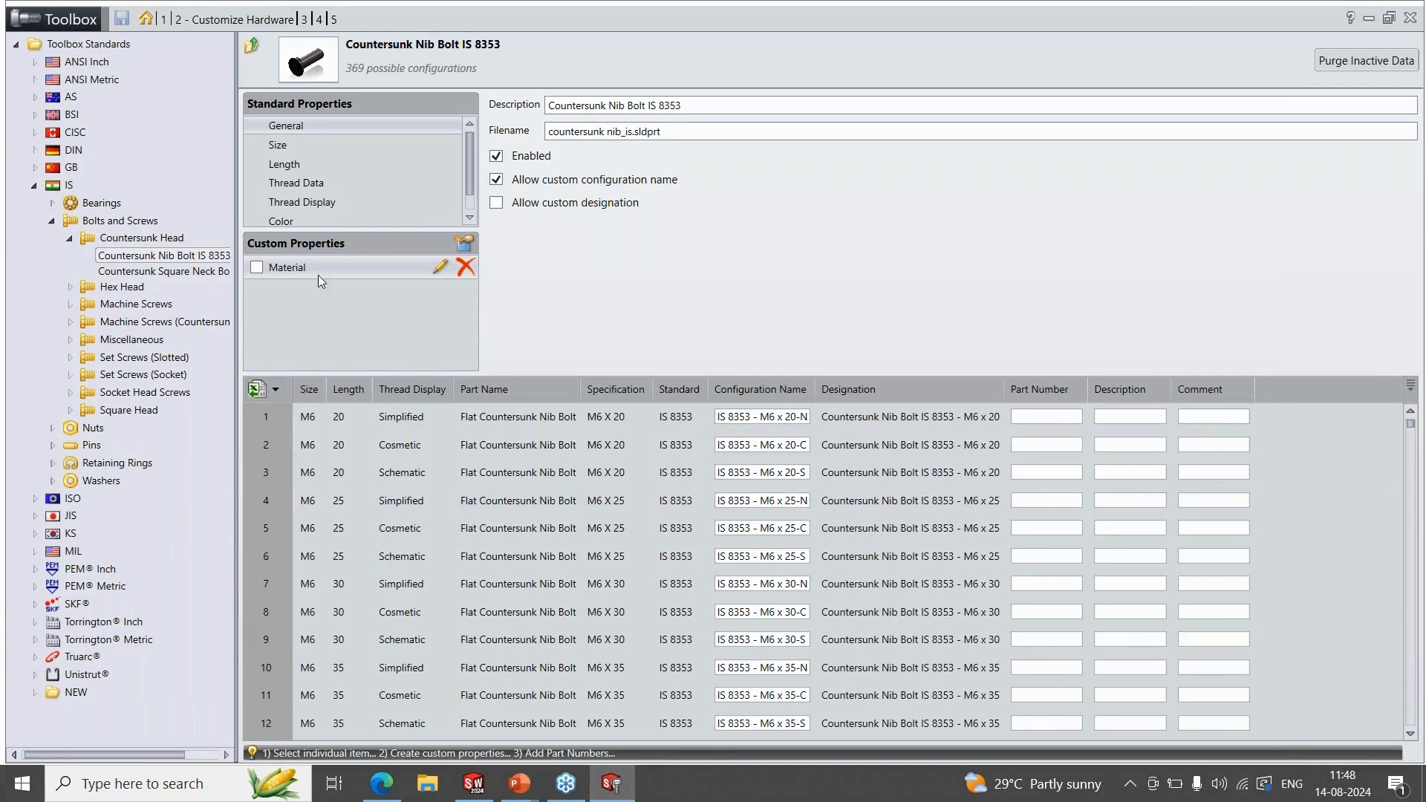
# Examine the Countersunk Nib Bolt size table, its form for adding a new size, and the data import and export options.
pyautogui.click(316, 147)
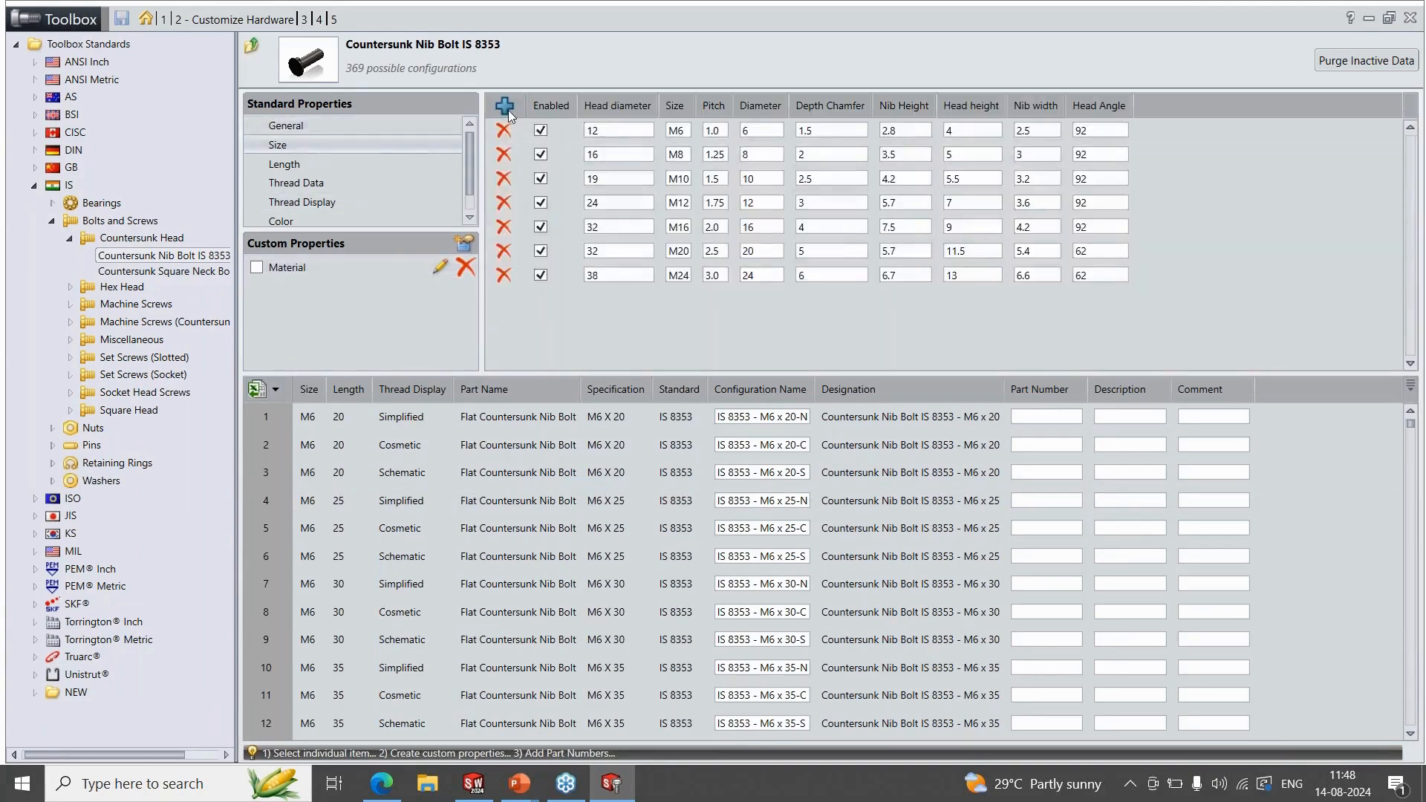
pyautogui.click(505, 107)
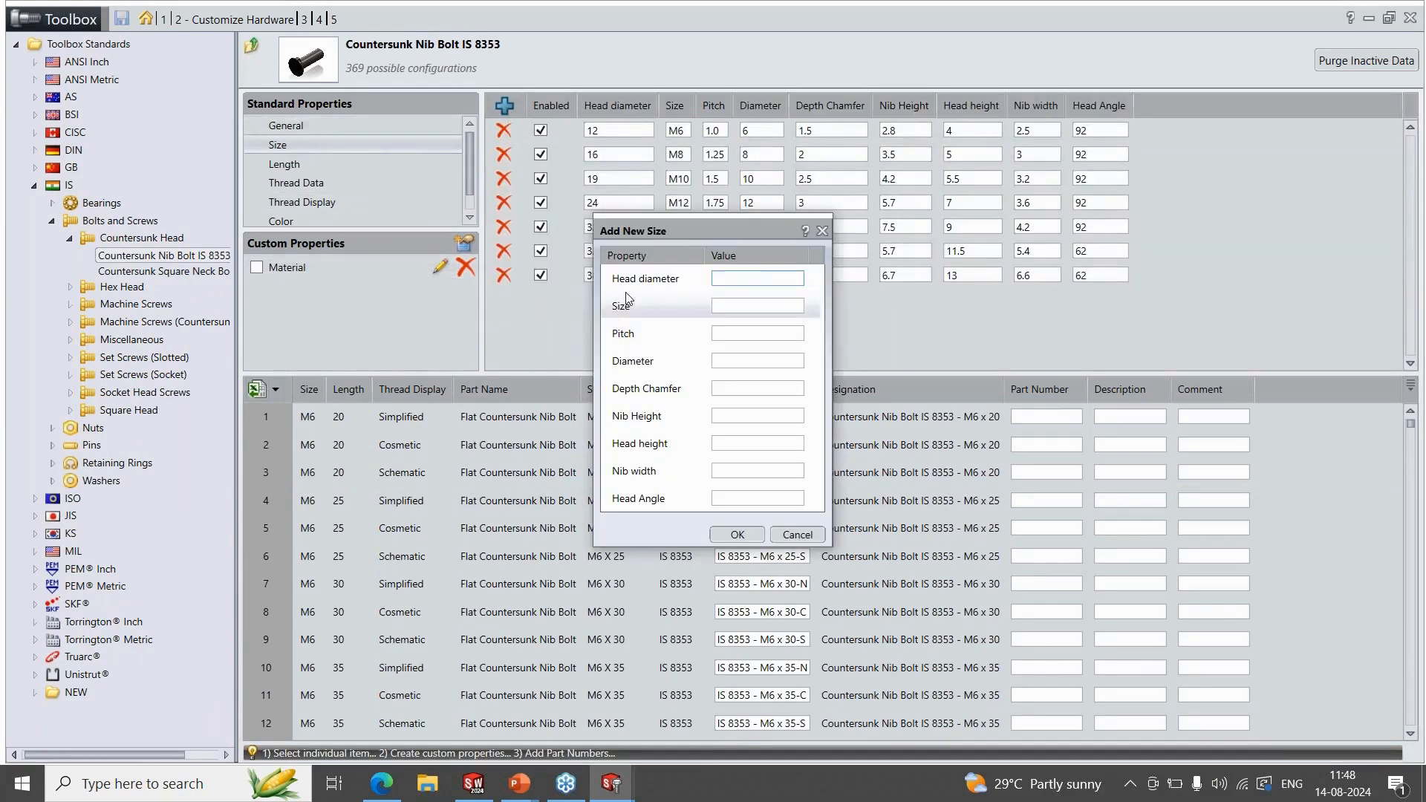
pyautogui.click(795, 535)
pyautogui.click(275, 389)
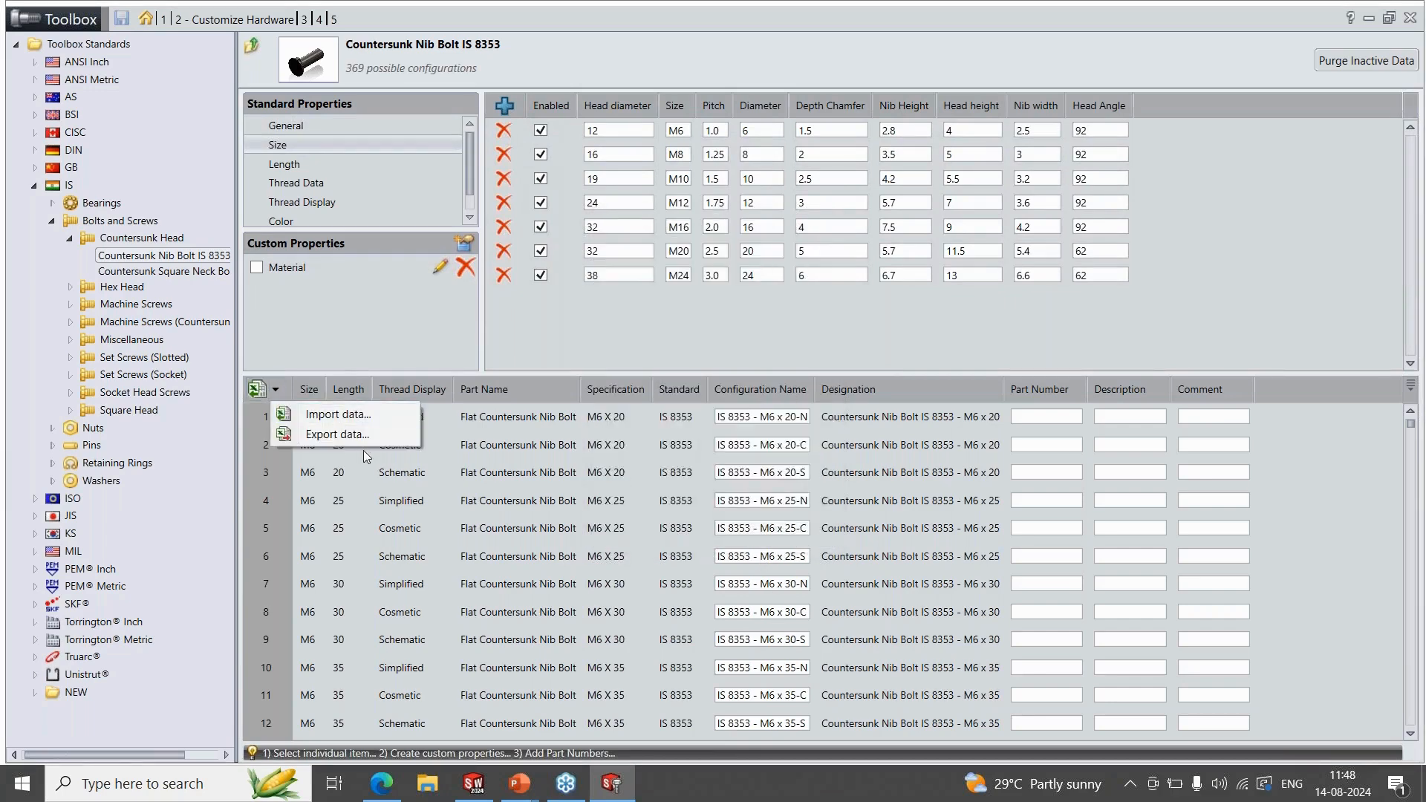
pyautogui.click(364, 413)
# Check the first configuration's Part Number, Description, Comment and Configuration Name fields, and disable custom configuration names for the bolt.
pyautogui.click(1027, 419)
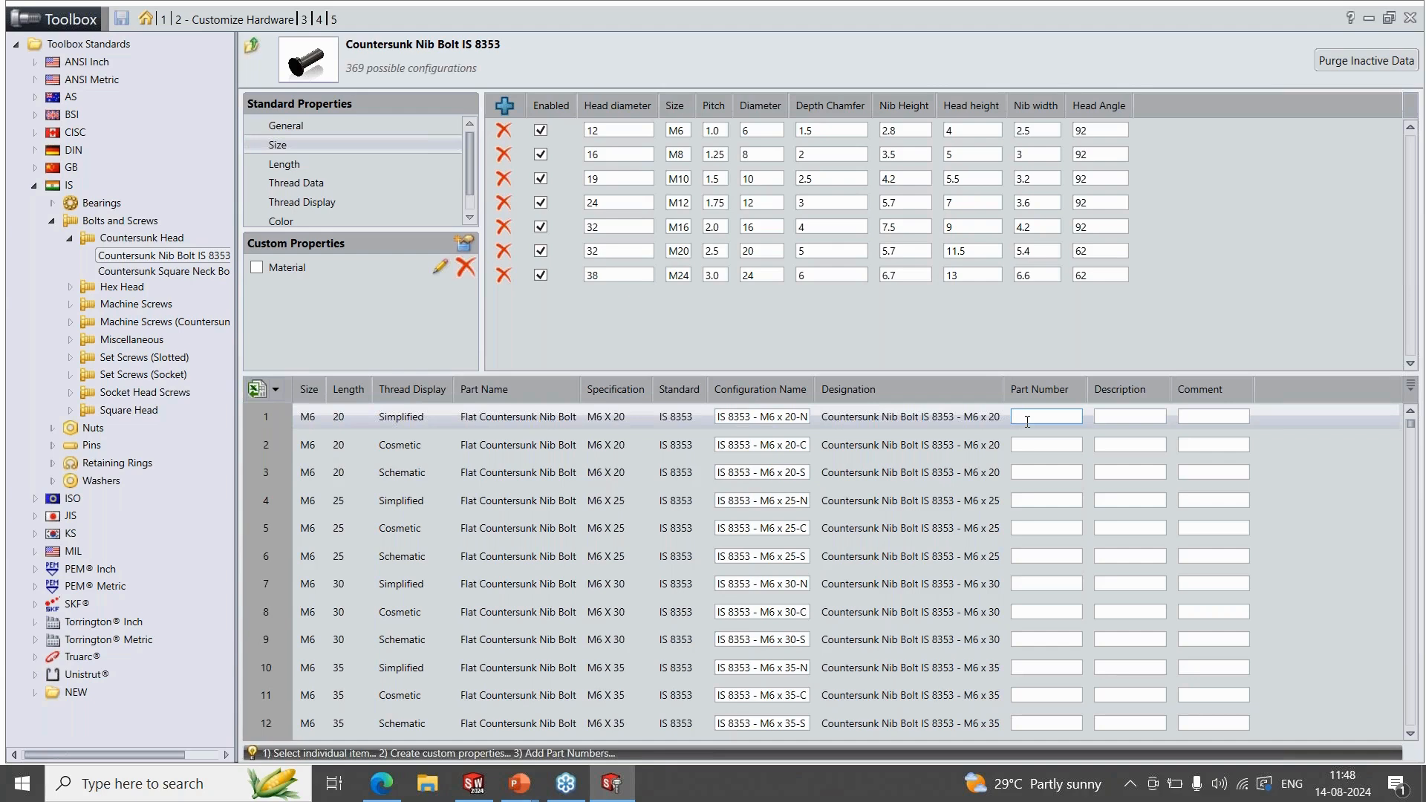
pyautogui.click(1118, 416)
pyautogui.click(1200, 419)
pyautogui.click(752, 419)
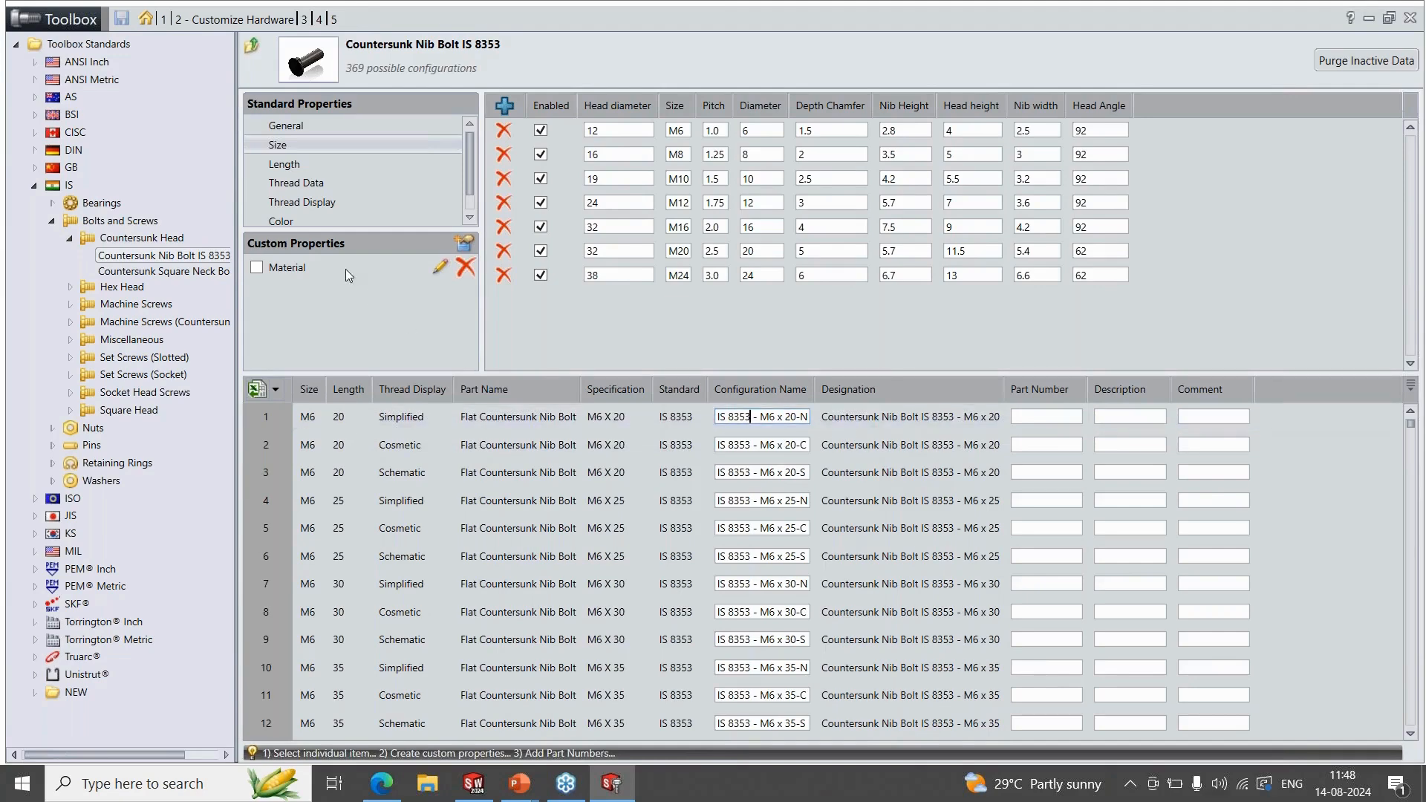
pyautogui.click(288, 123)
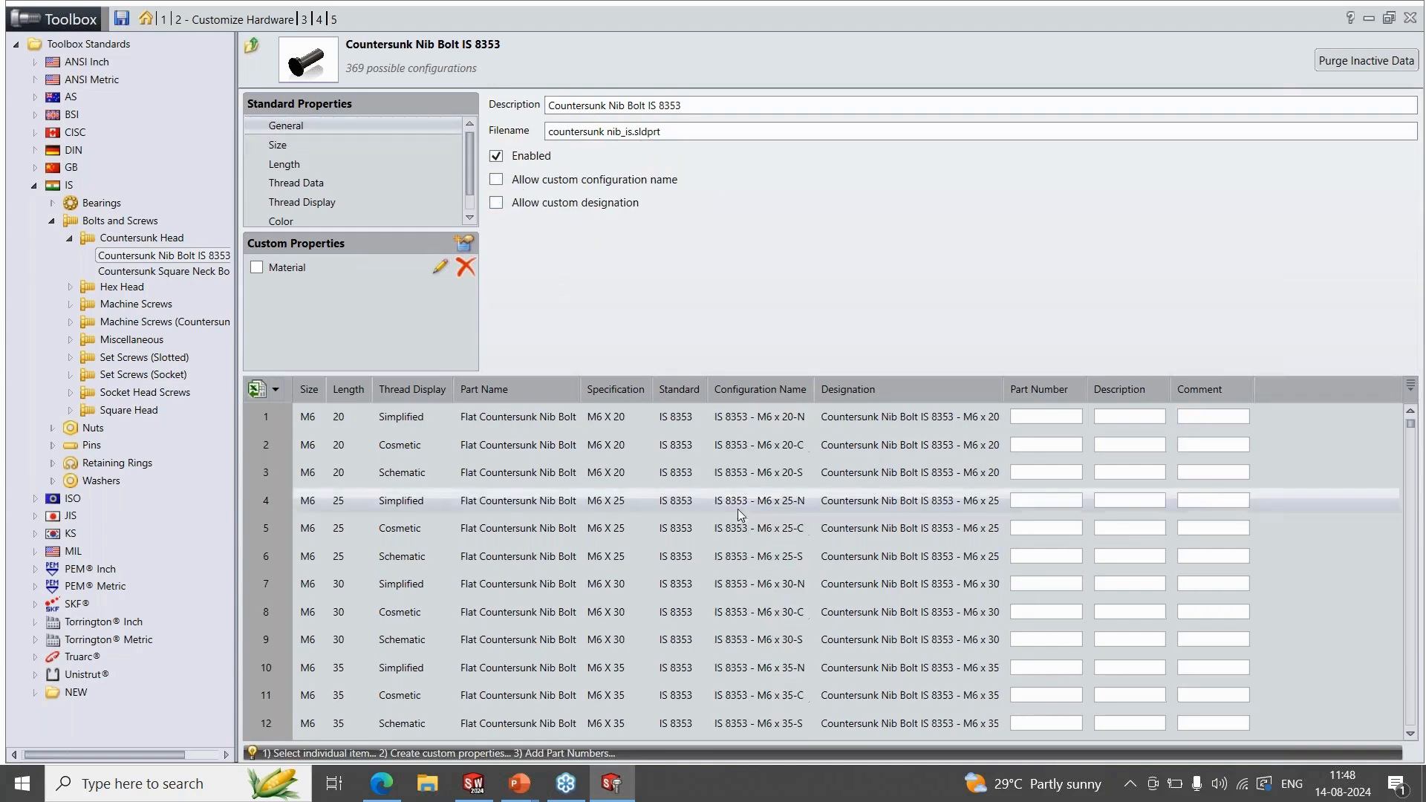
# Allow custom configuration names for the Countersunk Nib Bolt IS 8353.
pyautogui.click(496, 181)
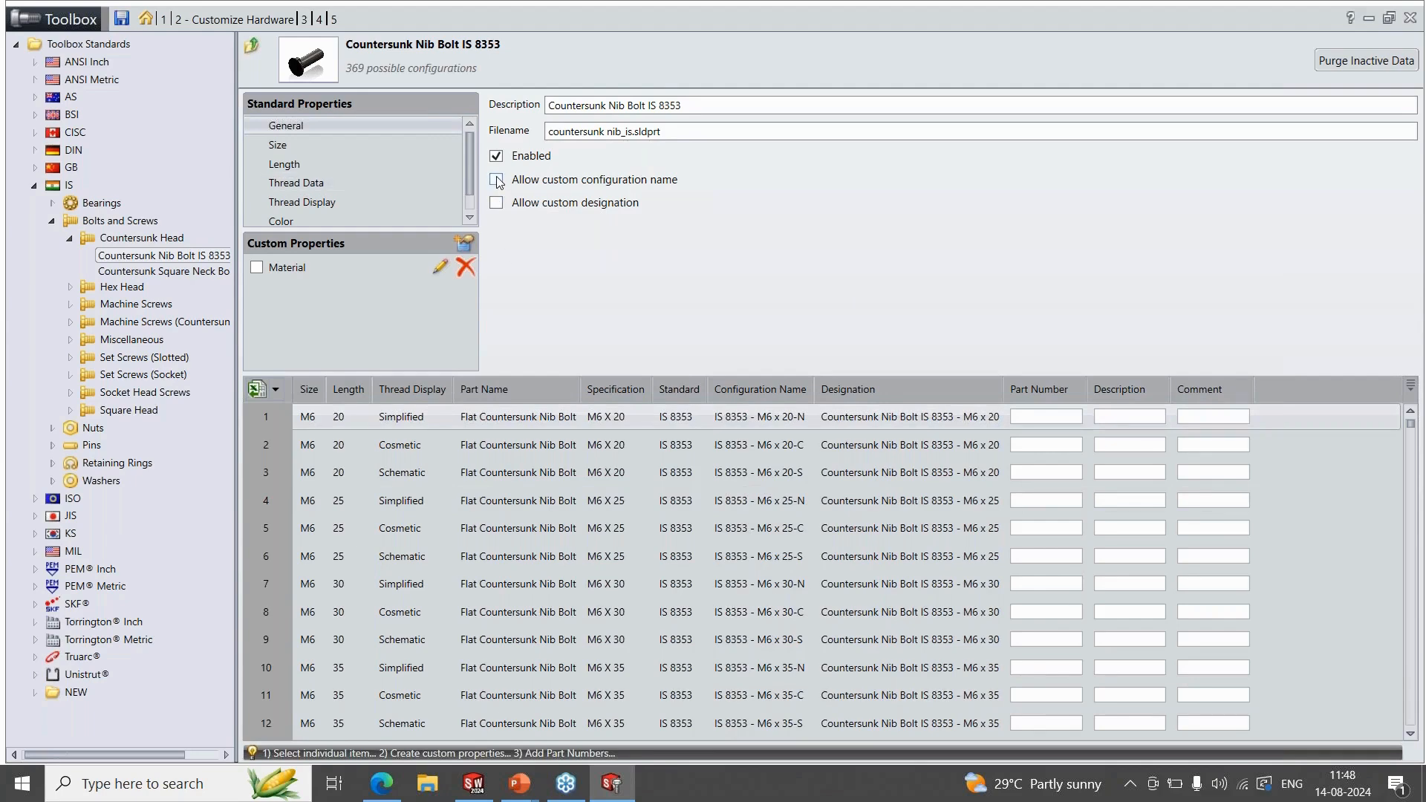
pyautogui.click(498, 178)
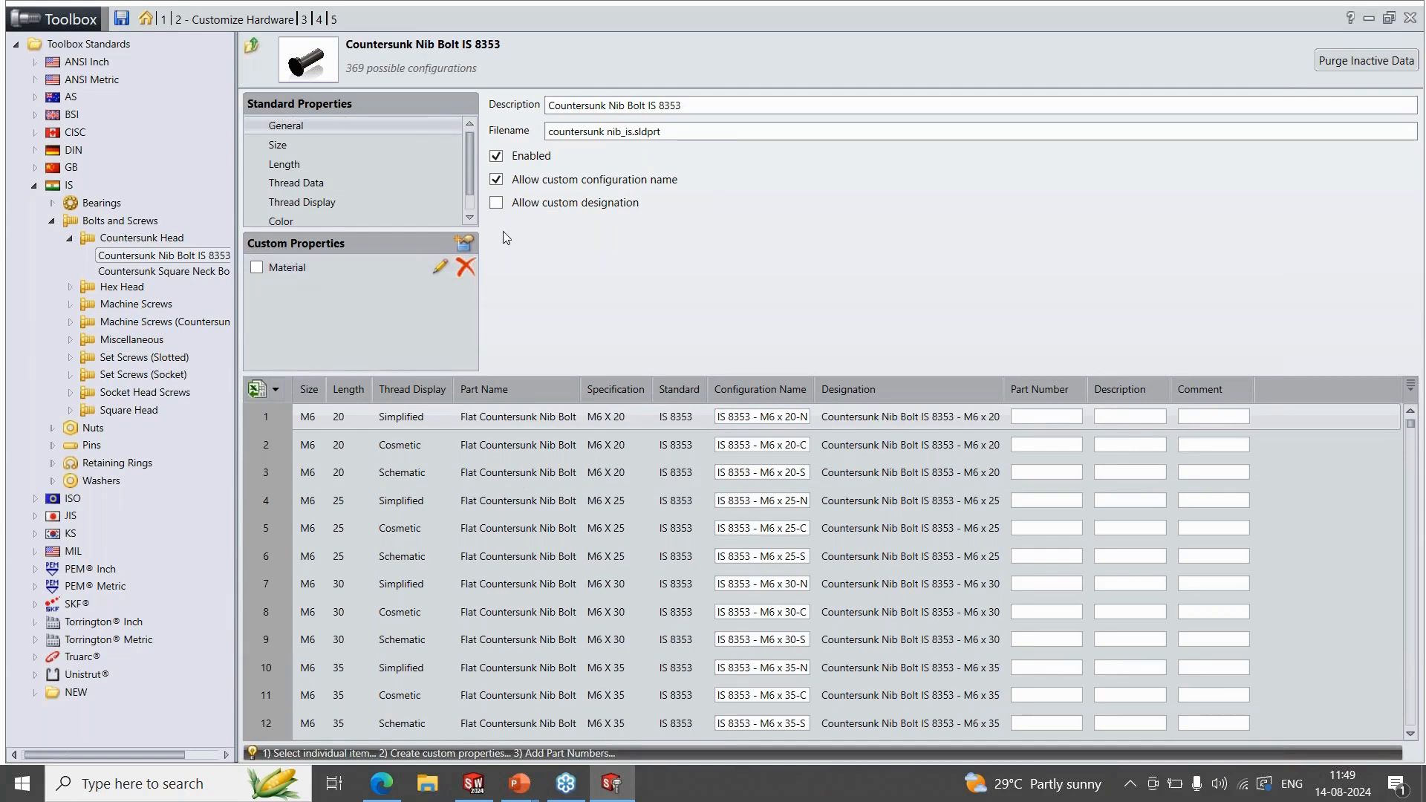
# Check the form for defining a new custom property without adding one, and enable the existing Material property for the bolt.
pyautogui.click(464, 244)
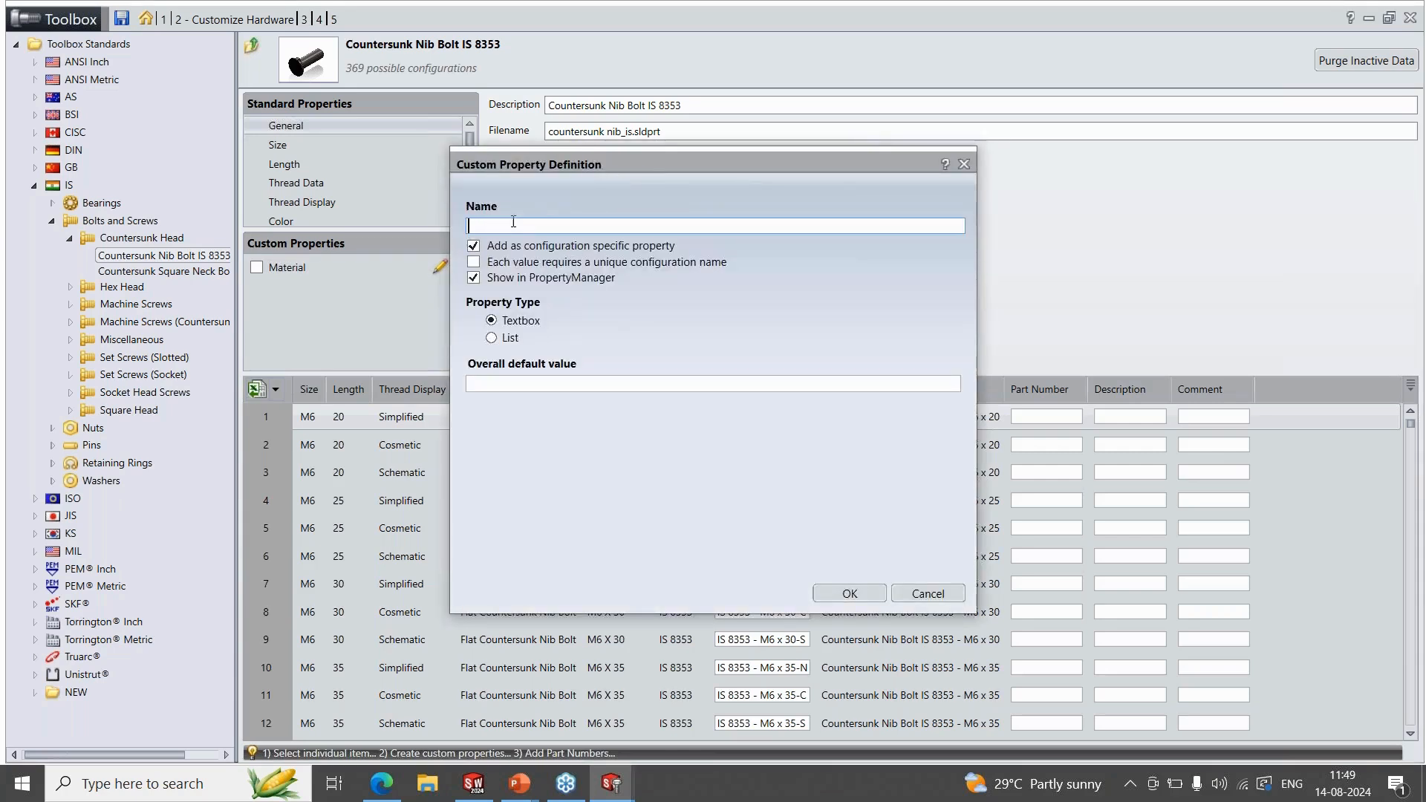
pyautogui.click(928, 594)
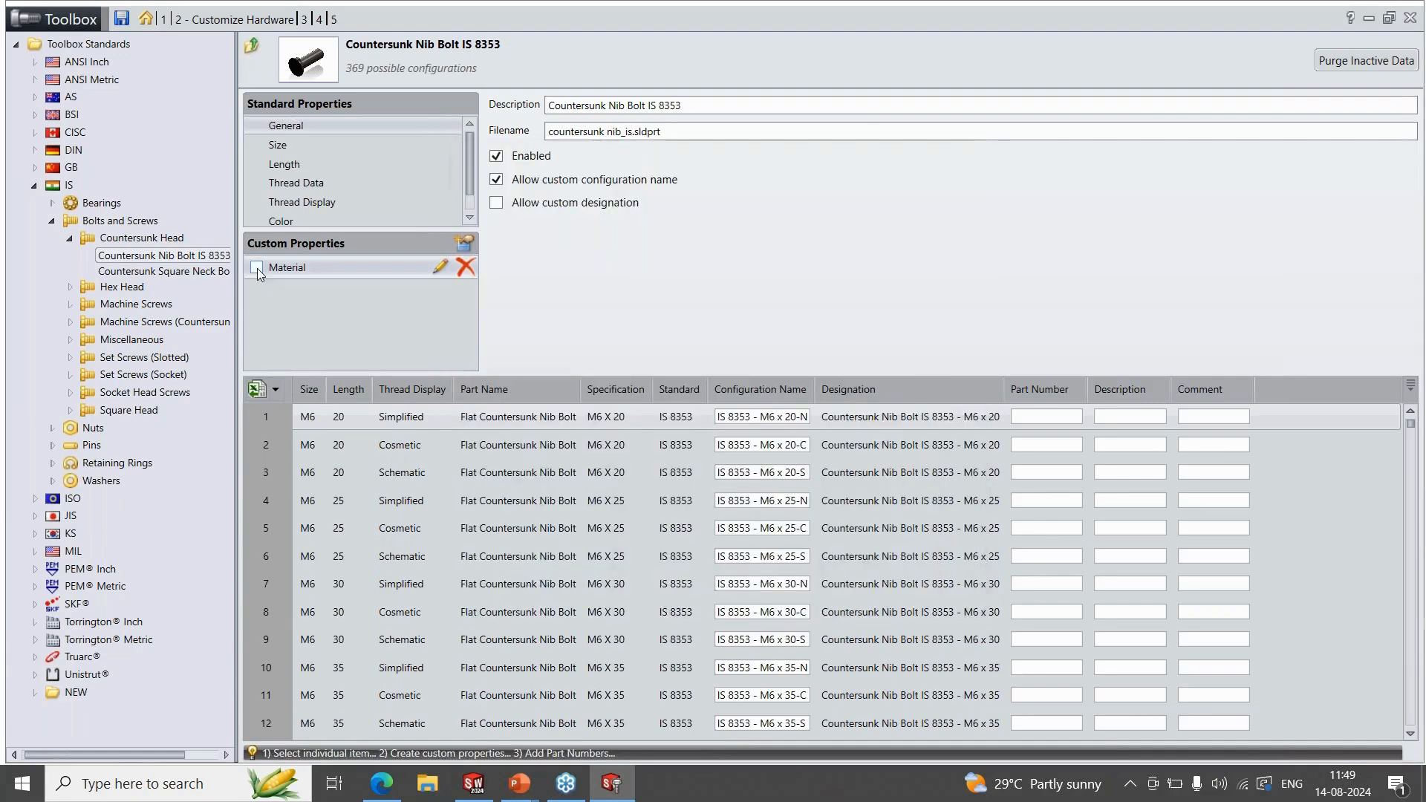
pyautogui.click(257, 267)
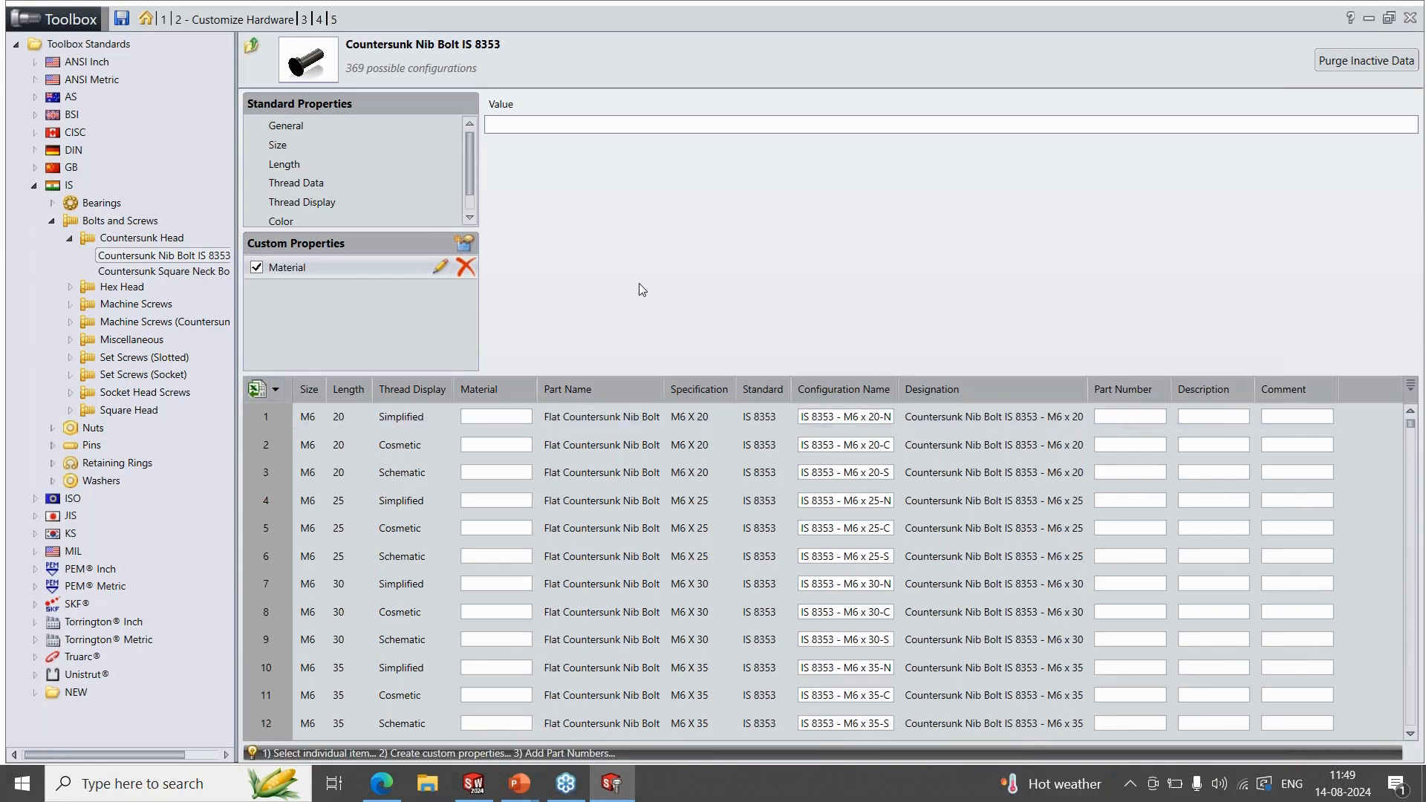
# Return to the Toolbox setup home page and switch to the running PowerPoint slide show.
pyautogui.click(146, 23)
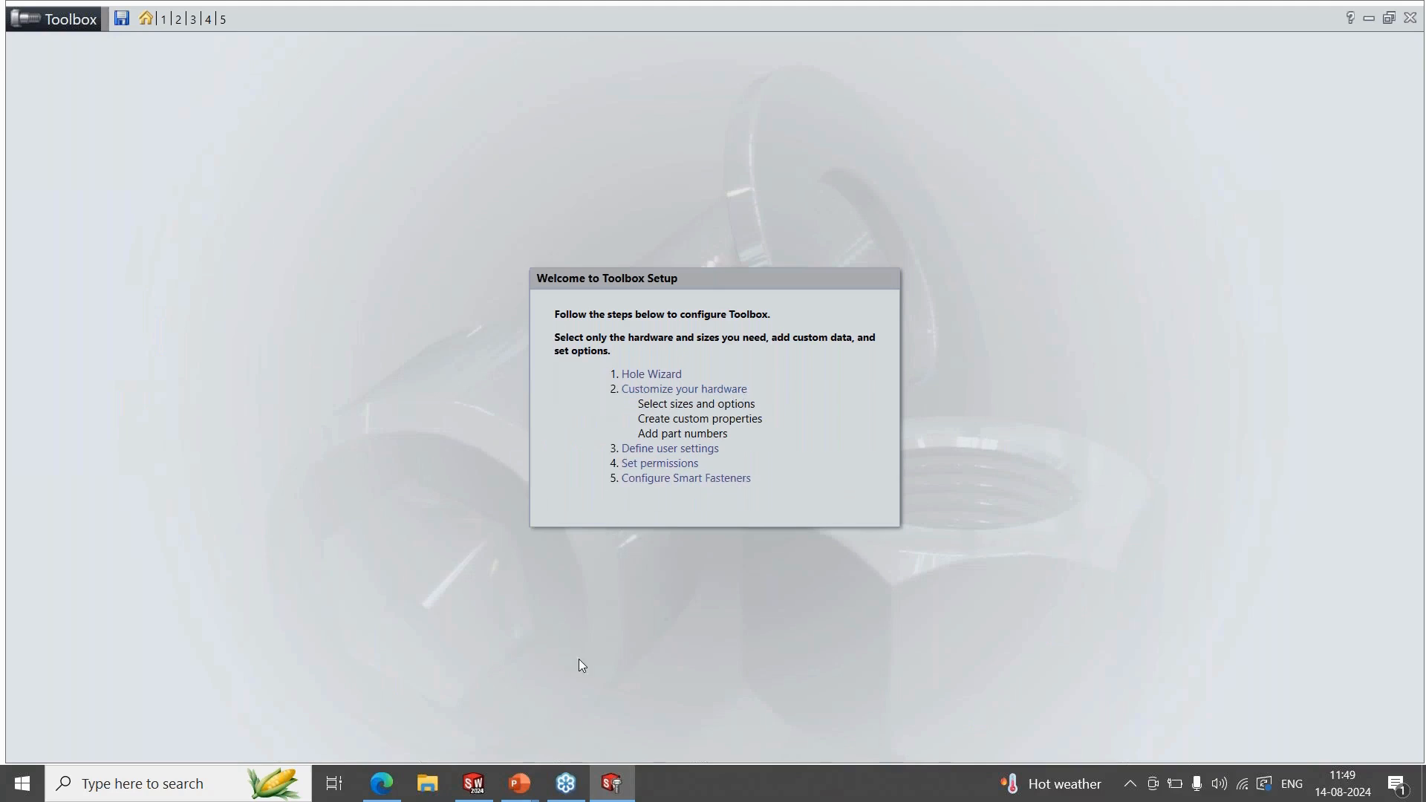
pyautogui.click(566, 785)
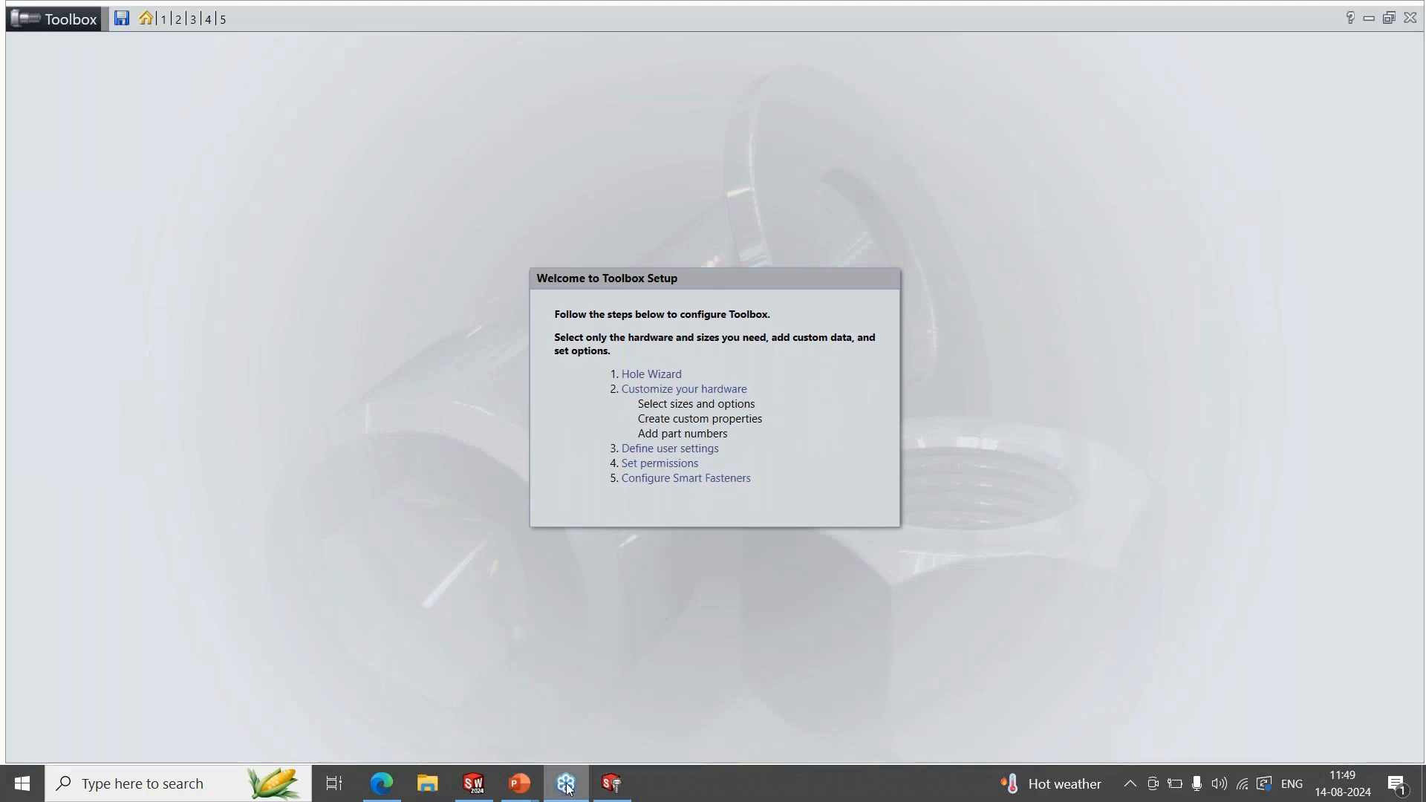
pyautogui.moveTo(526, 783)
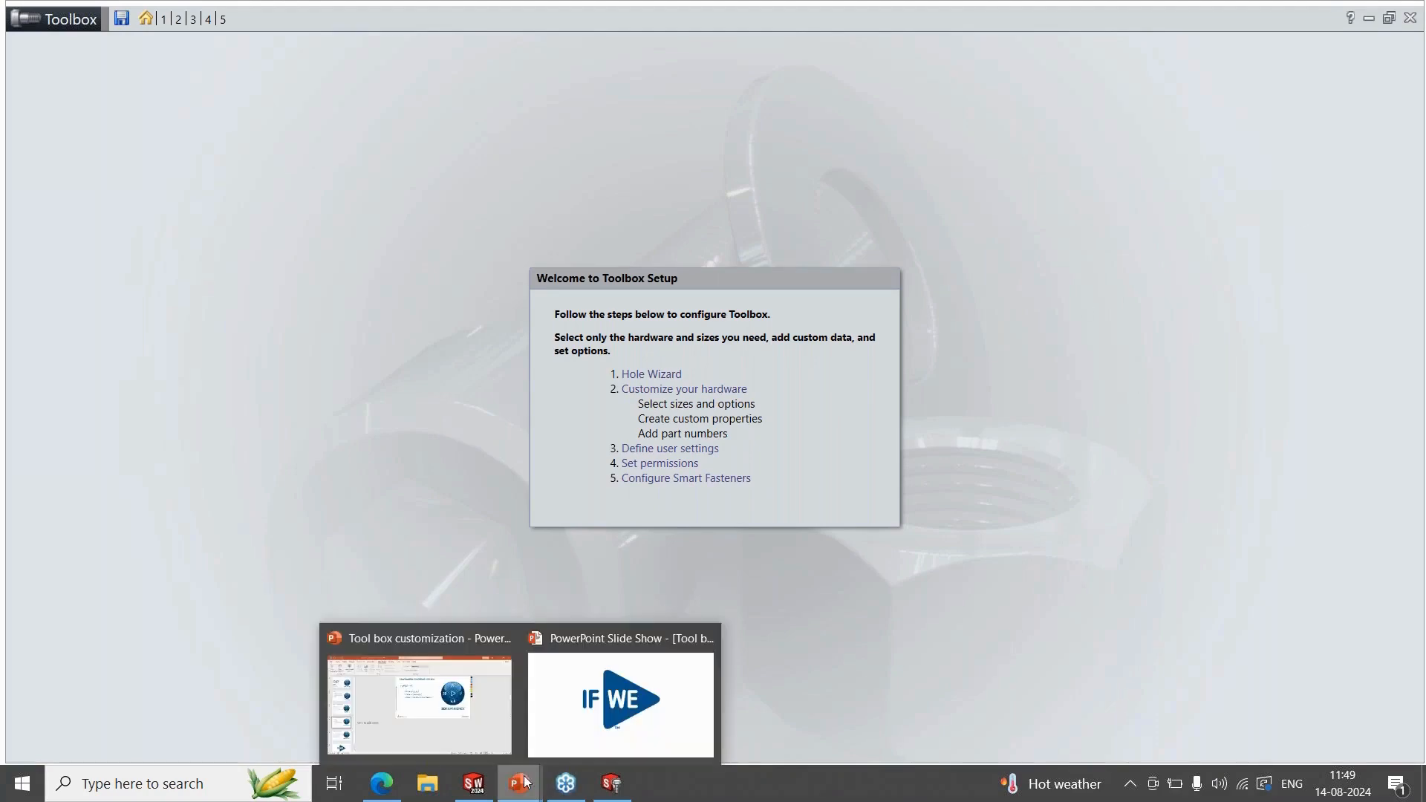
pyautogui.click(592, 728)
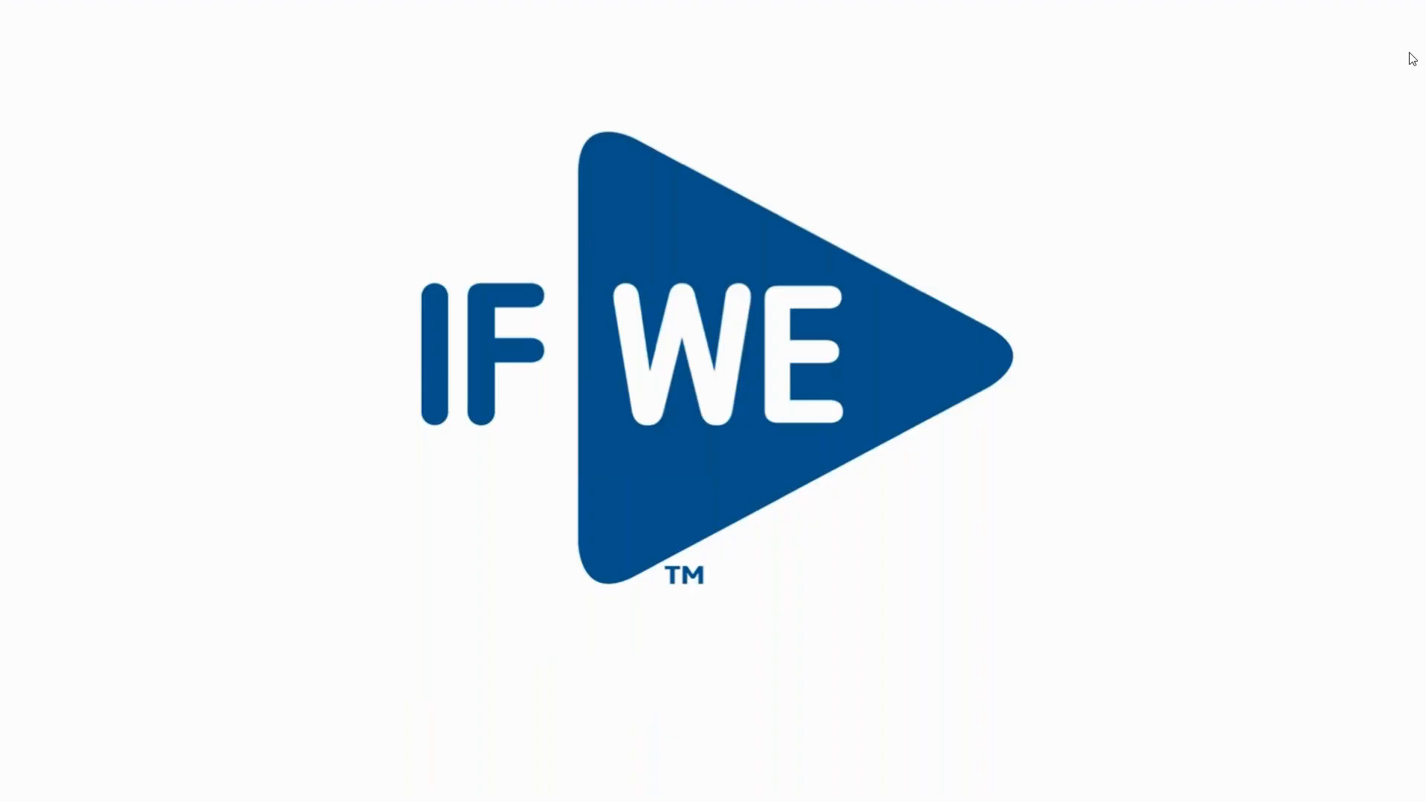